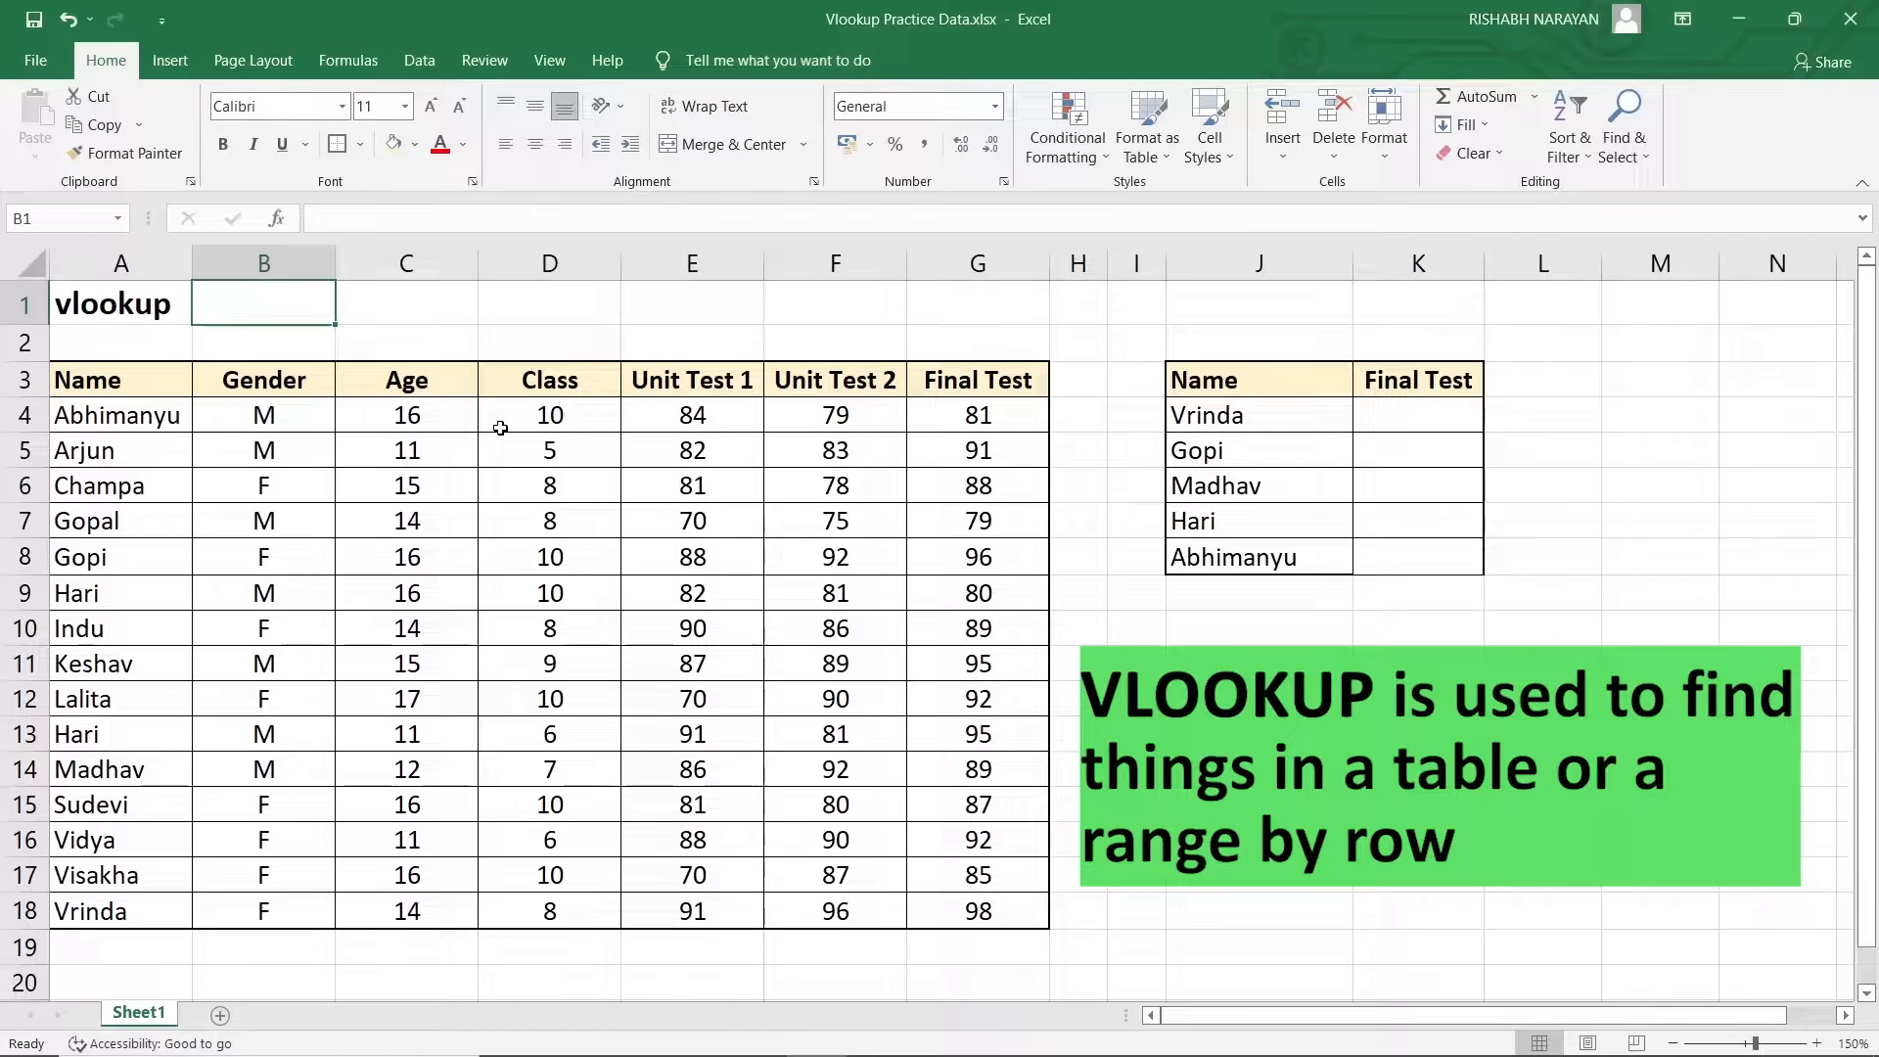
Examine the Name and Final Test columns of the small lookup table and the headings of the source table A3:G18
{"action": "left_click_drag", "start_coordinate": [1254, 389], "coordinate": [1296, 556]}
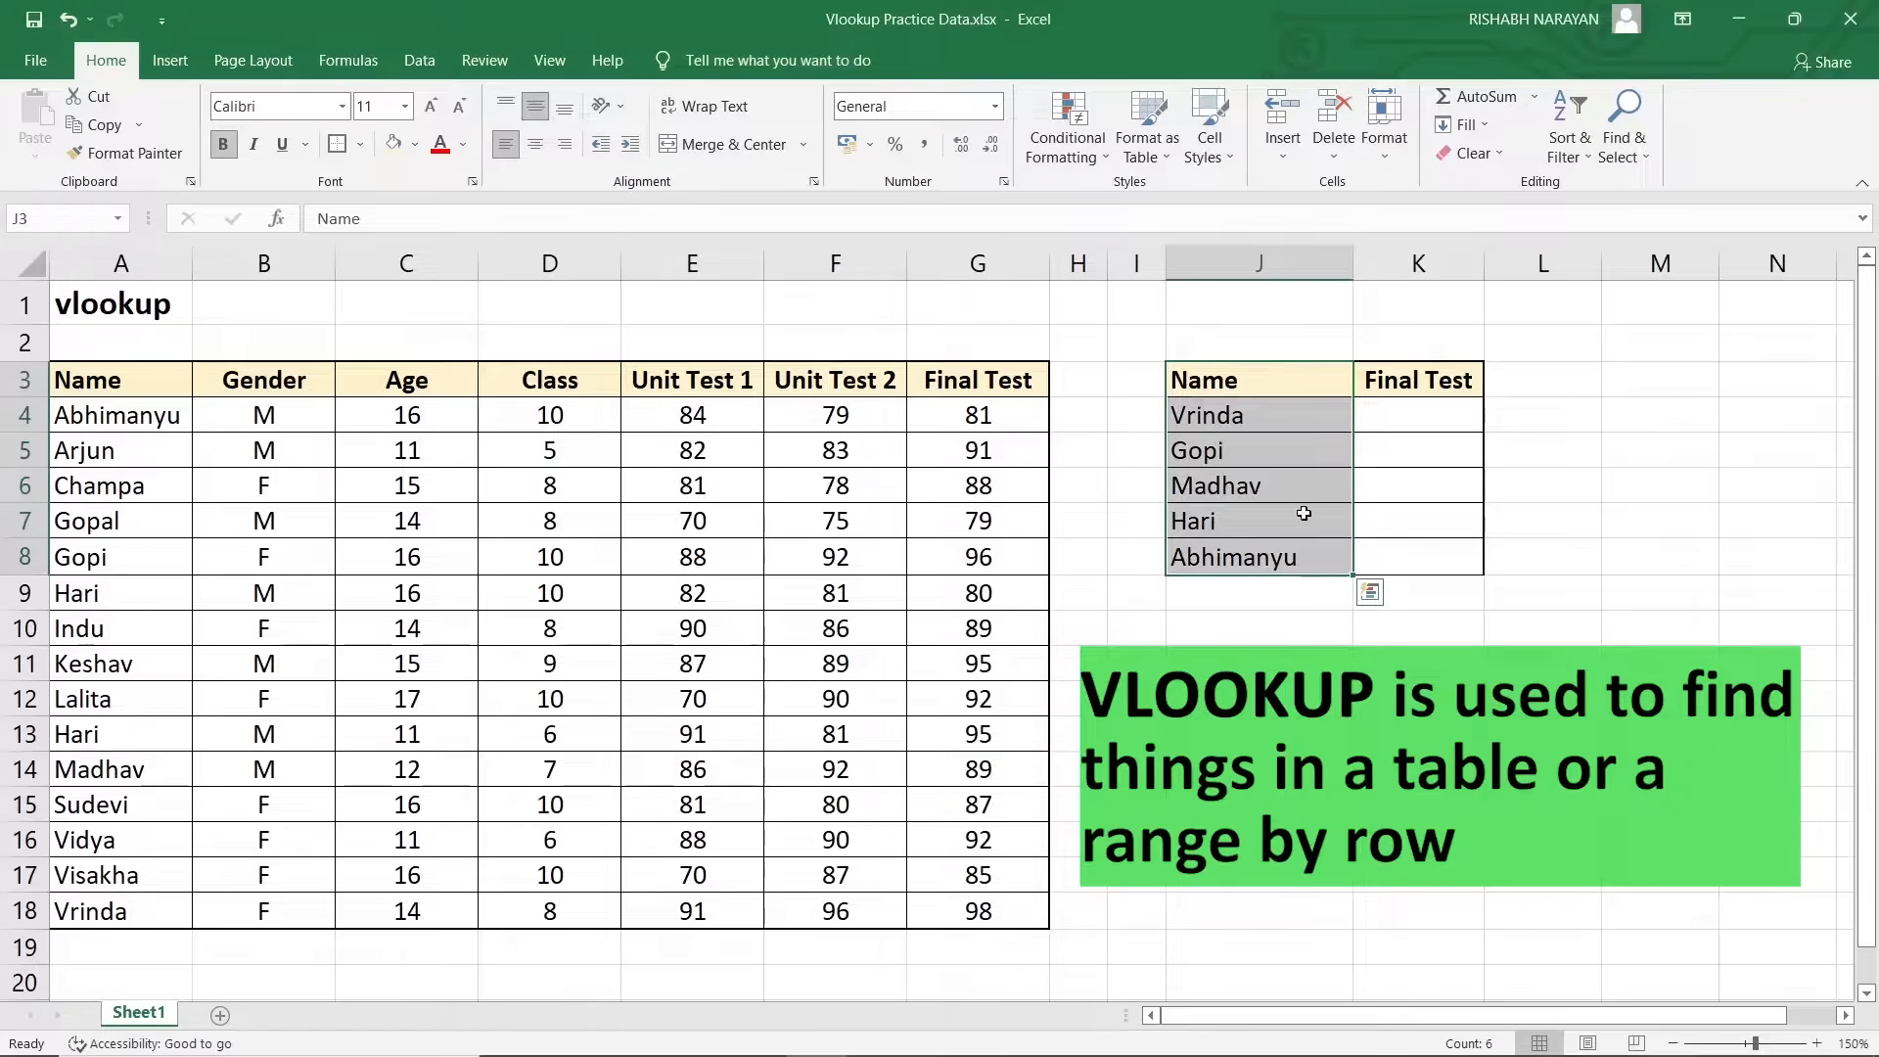
{"action": "left_click_drag", "start_coordinate": [1402, 414], "coordinate": [1413, 553]}
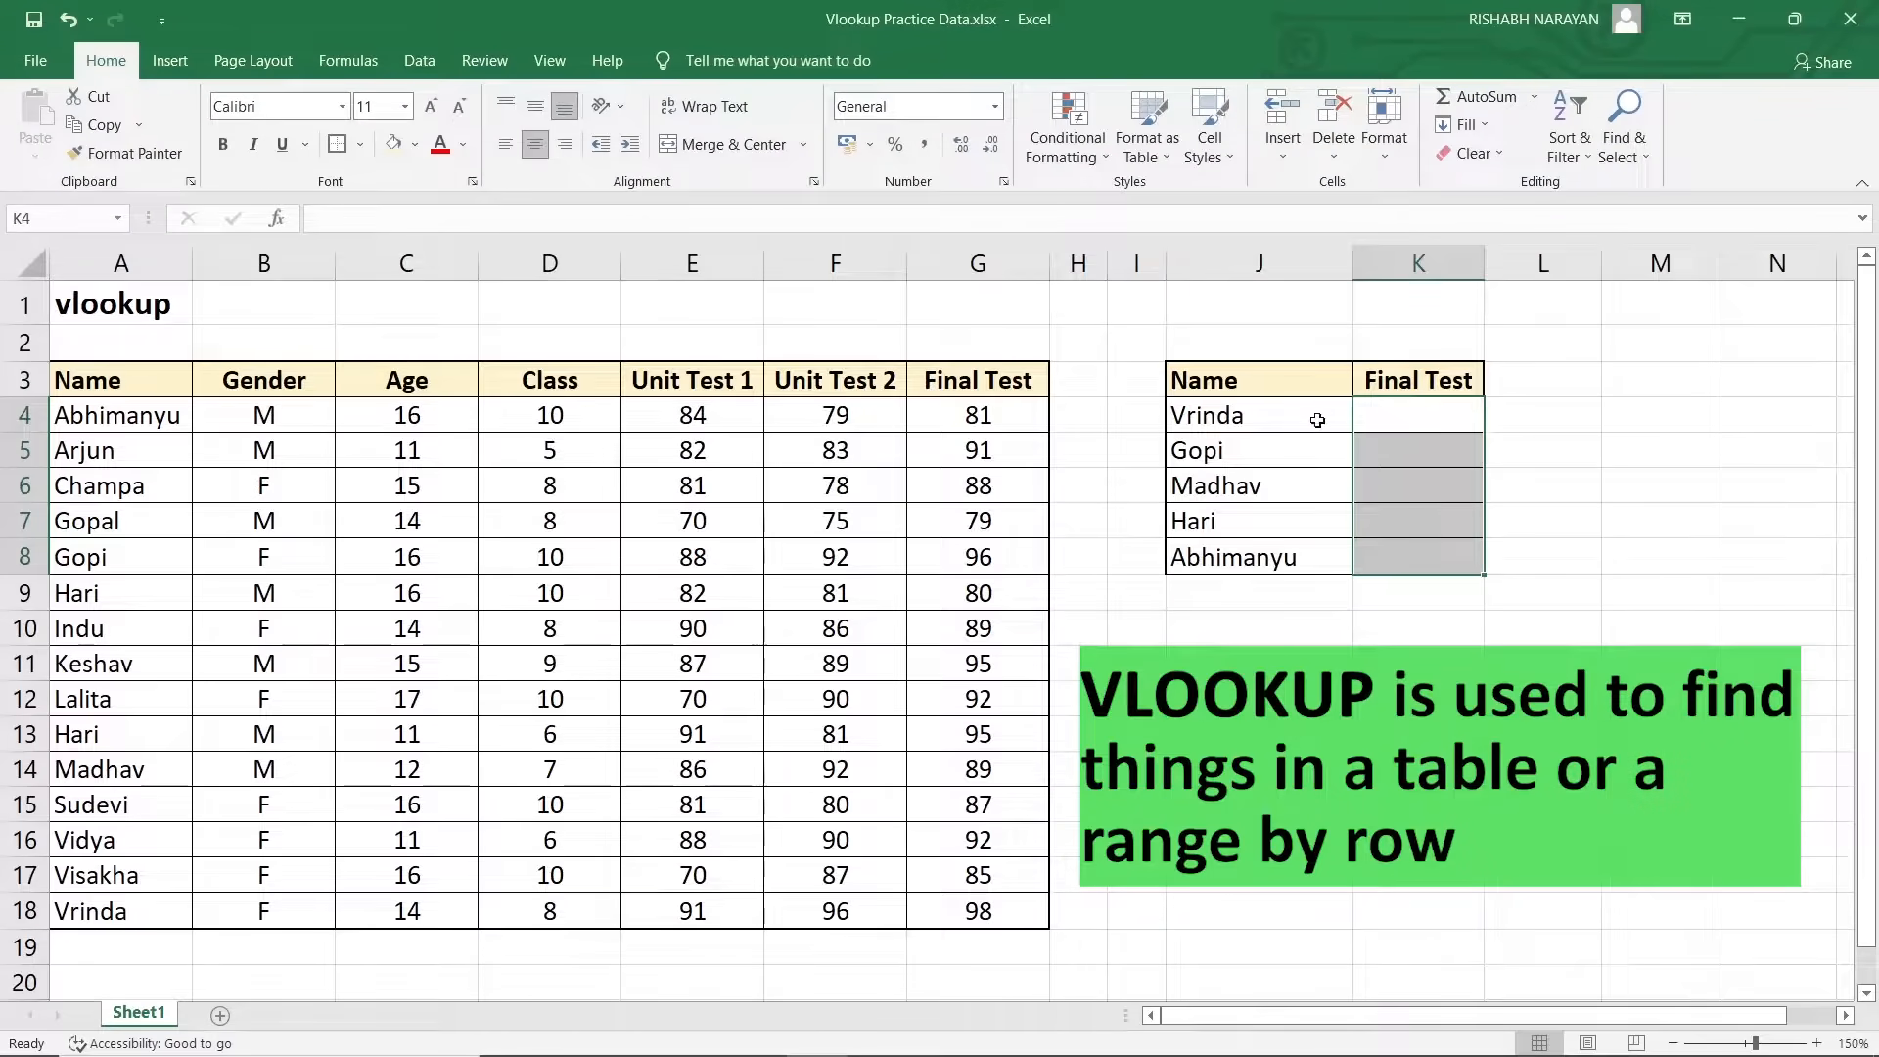
{"action": "left_click", "coordinate": [1279, 418]}
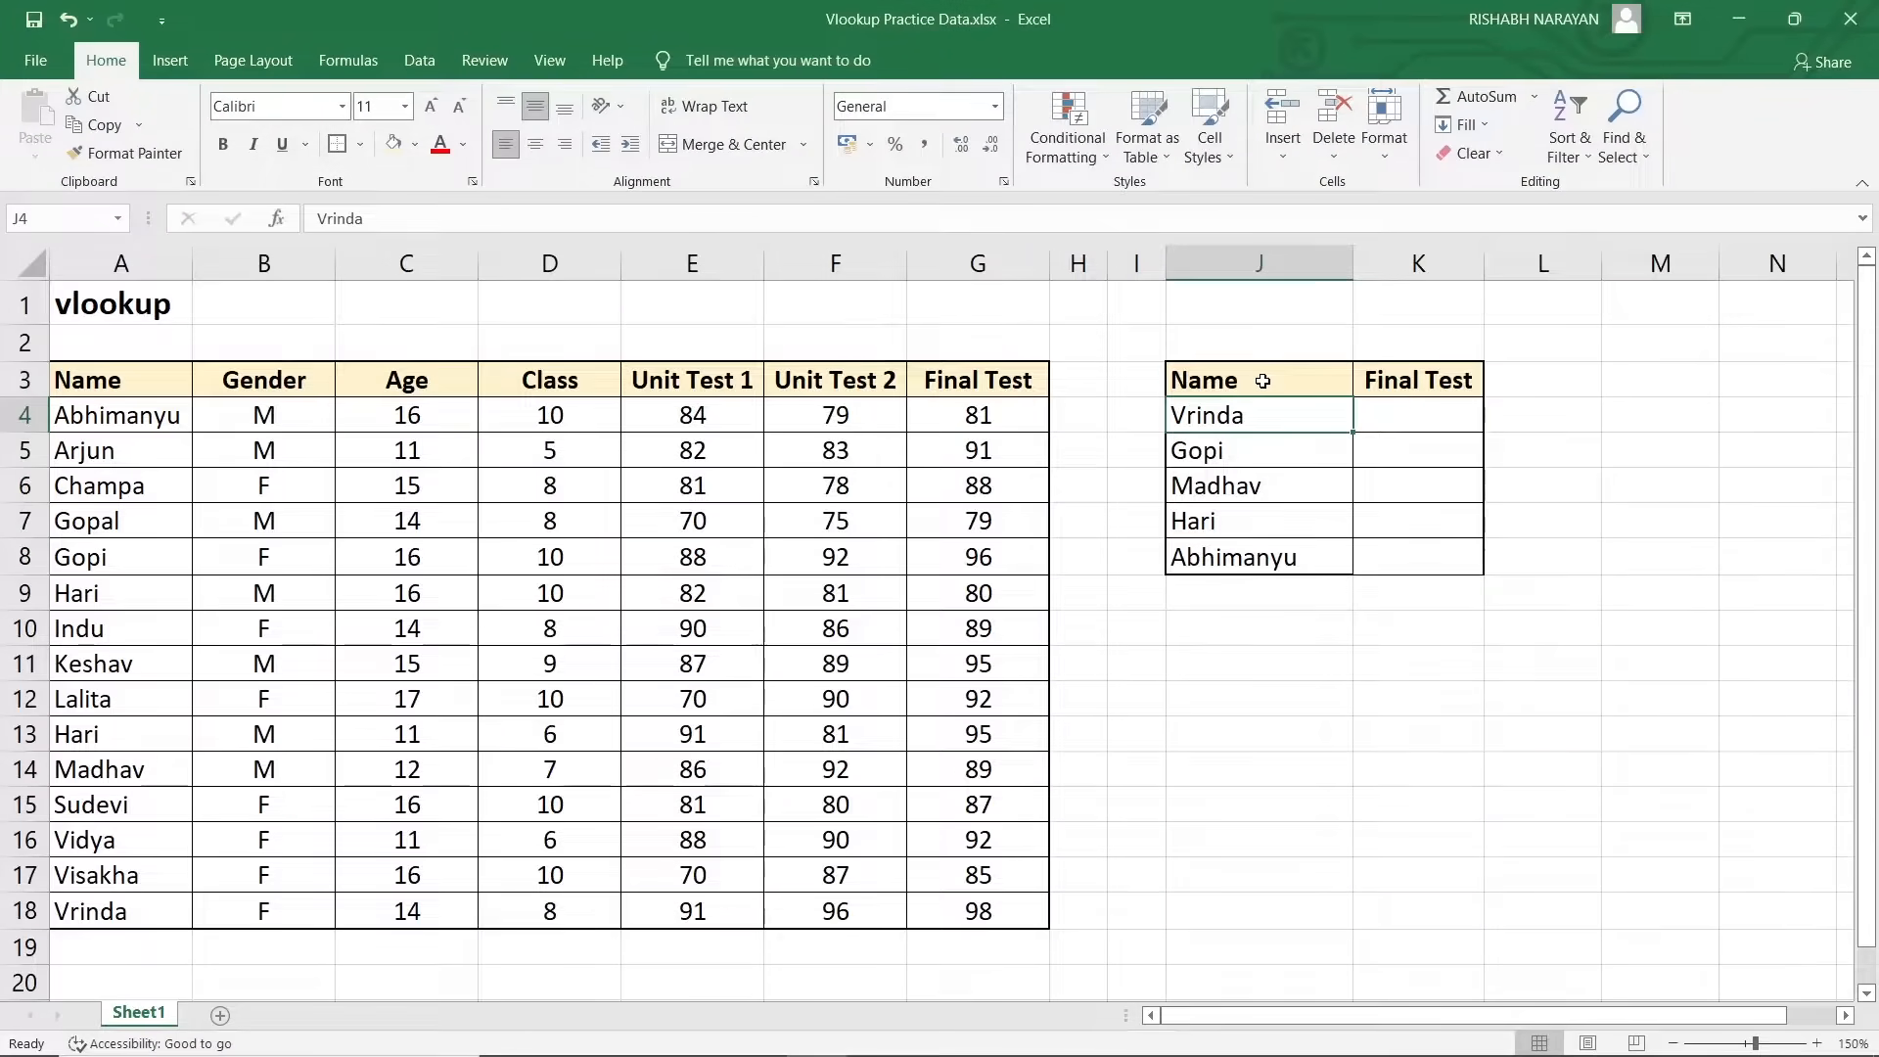
{"action": "left_click_drag", "start_coordinate": [1263, 381], "coordinate": [1293, 556]}
{"action": "left_click_drag", "start_coordinate": [1424, 383], "coordinate": [1418, 554]}
{"action": "left_click_drag", "start_coordinate": [86, 392], "coordinate": [914, 907]}
{"action": "left_click", "coordinate": [256, 387]}
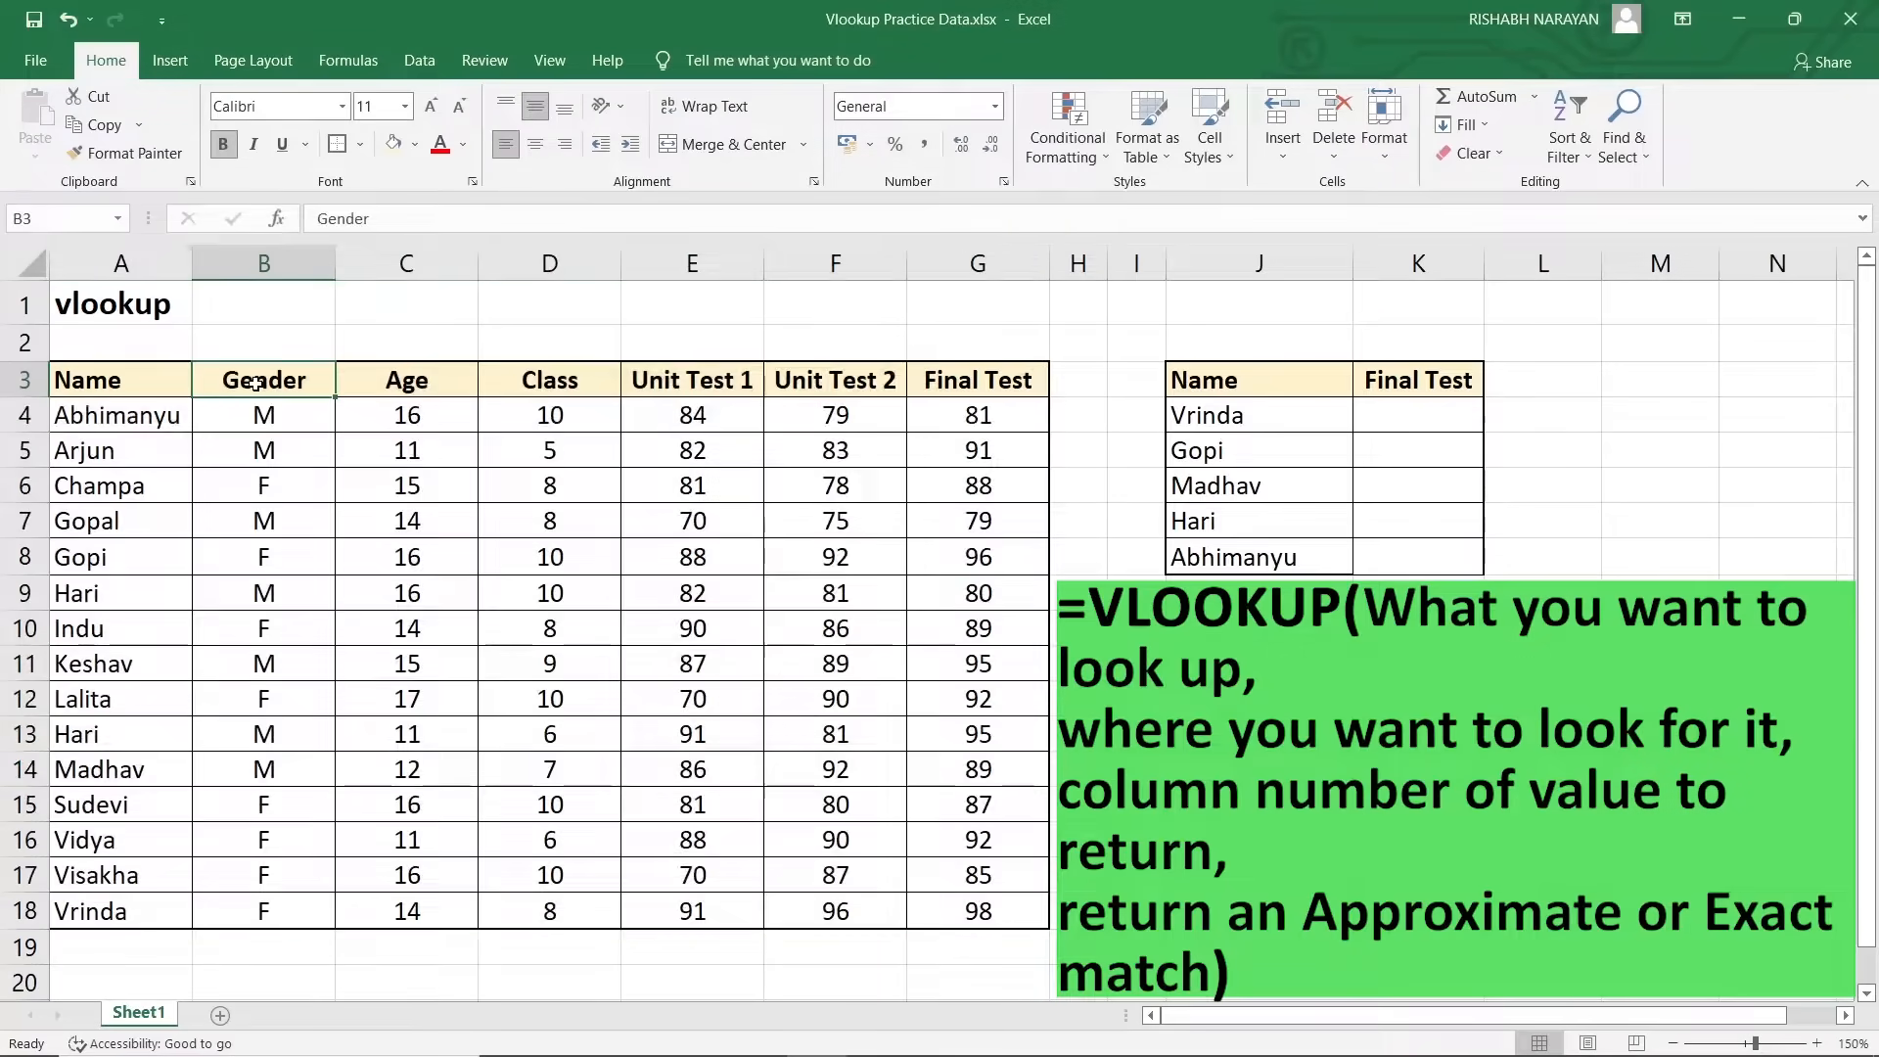
{"action": "left_click", "coordinate": [406, 387]}
{"action": "left_click", "coordinate": [560, 390]}
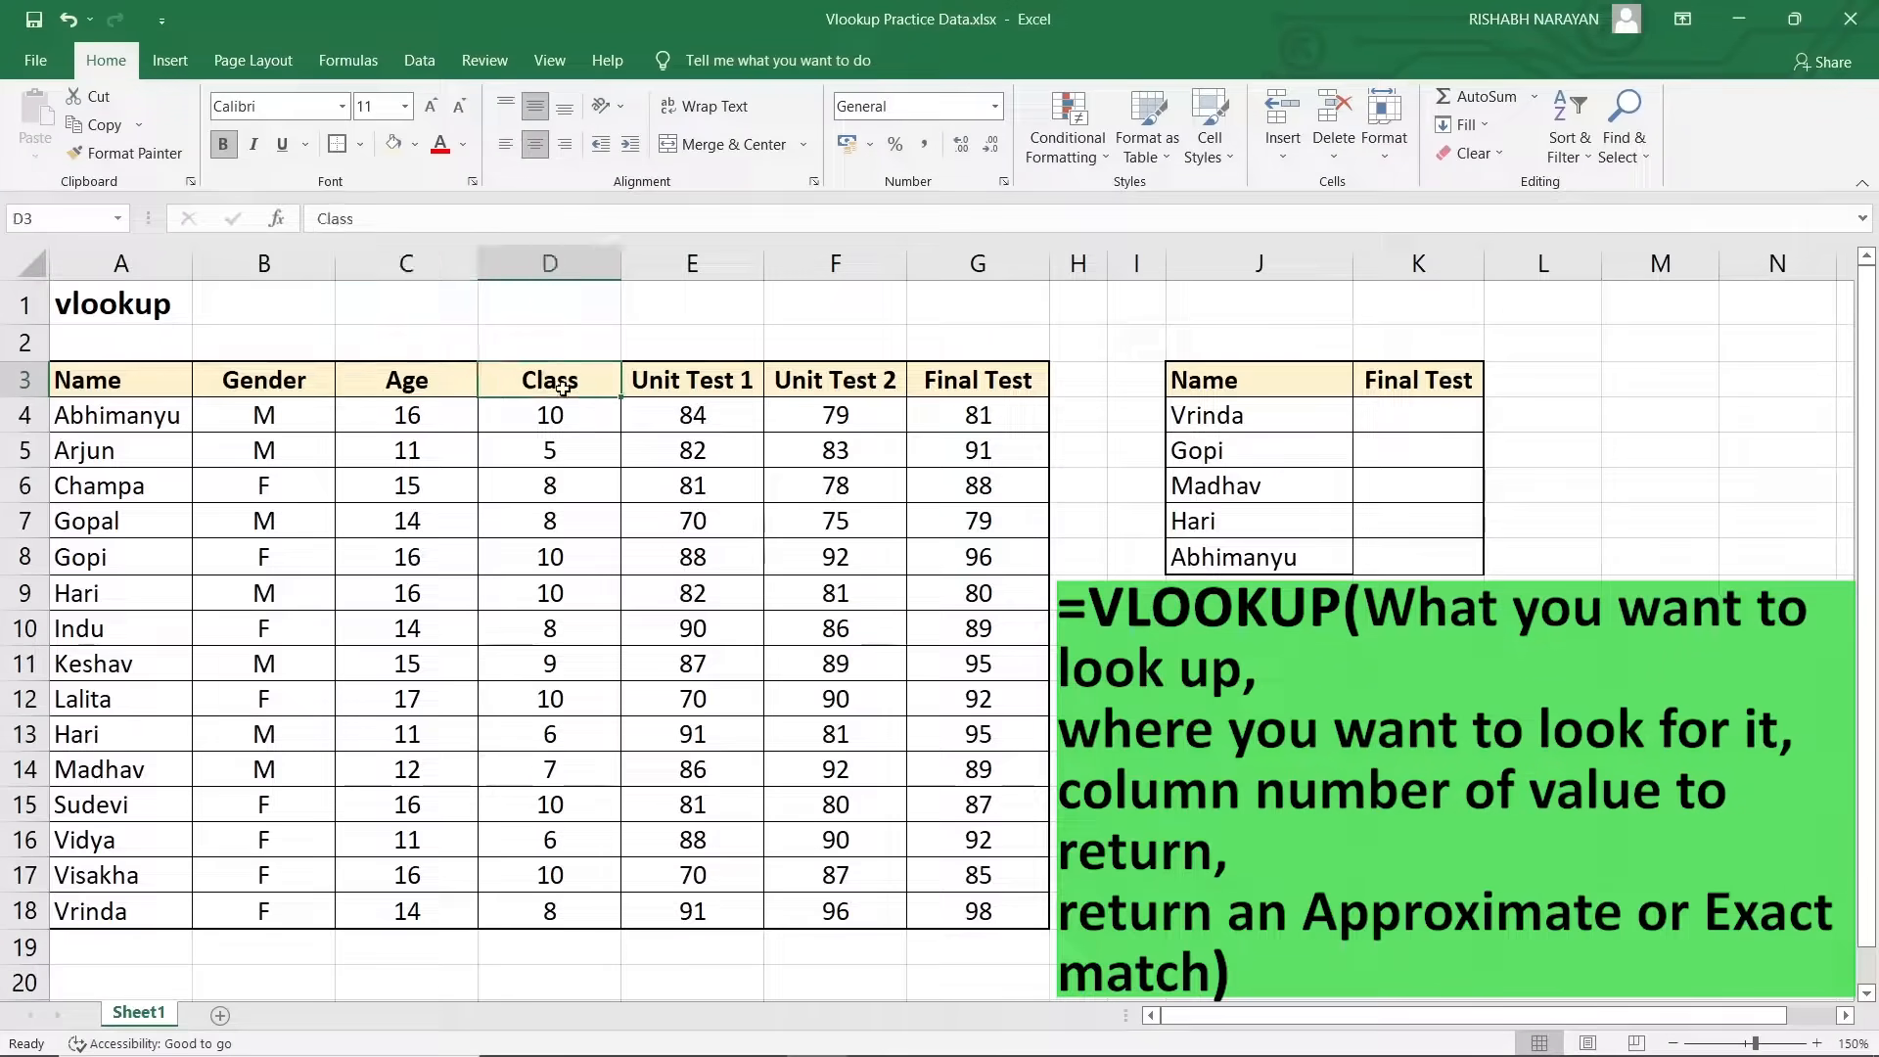
{"action": "left_click", "coordinate": [714, 388]}
{"action": "left_click", "coordinate": [827, 391]}
{"action": "left_click", "coordinate": [1001, 380]}
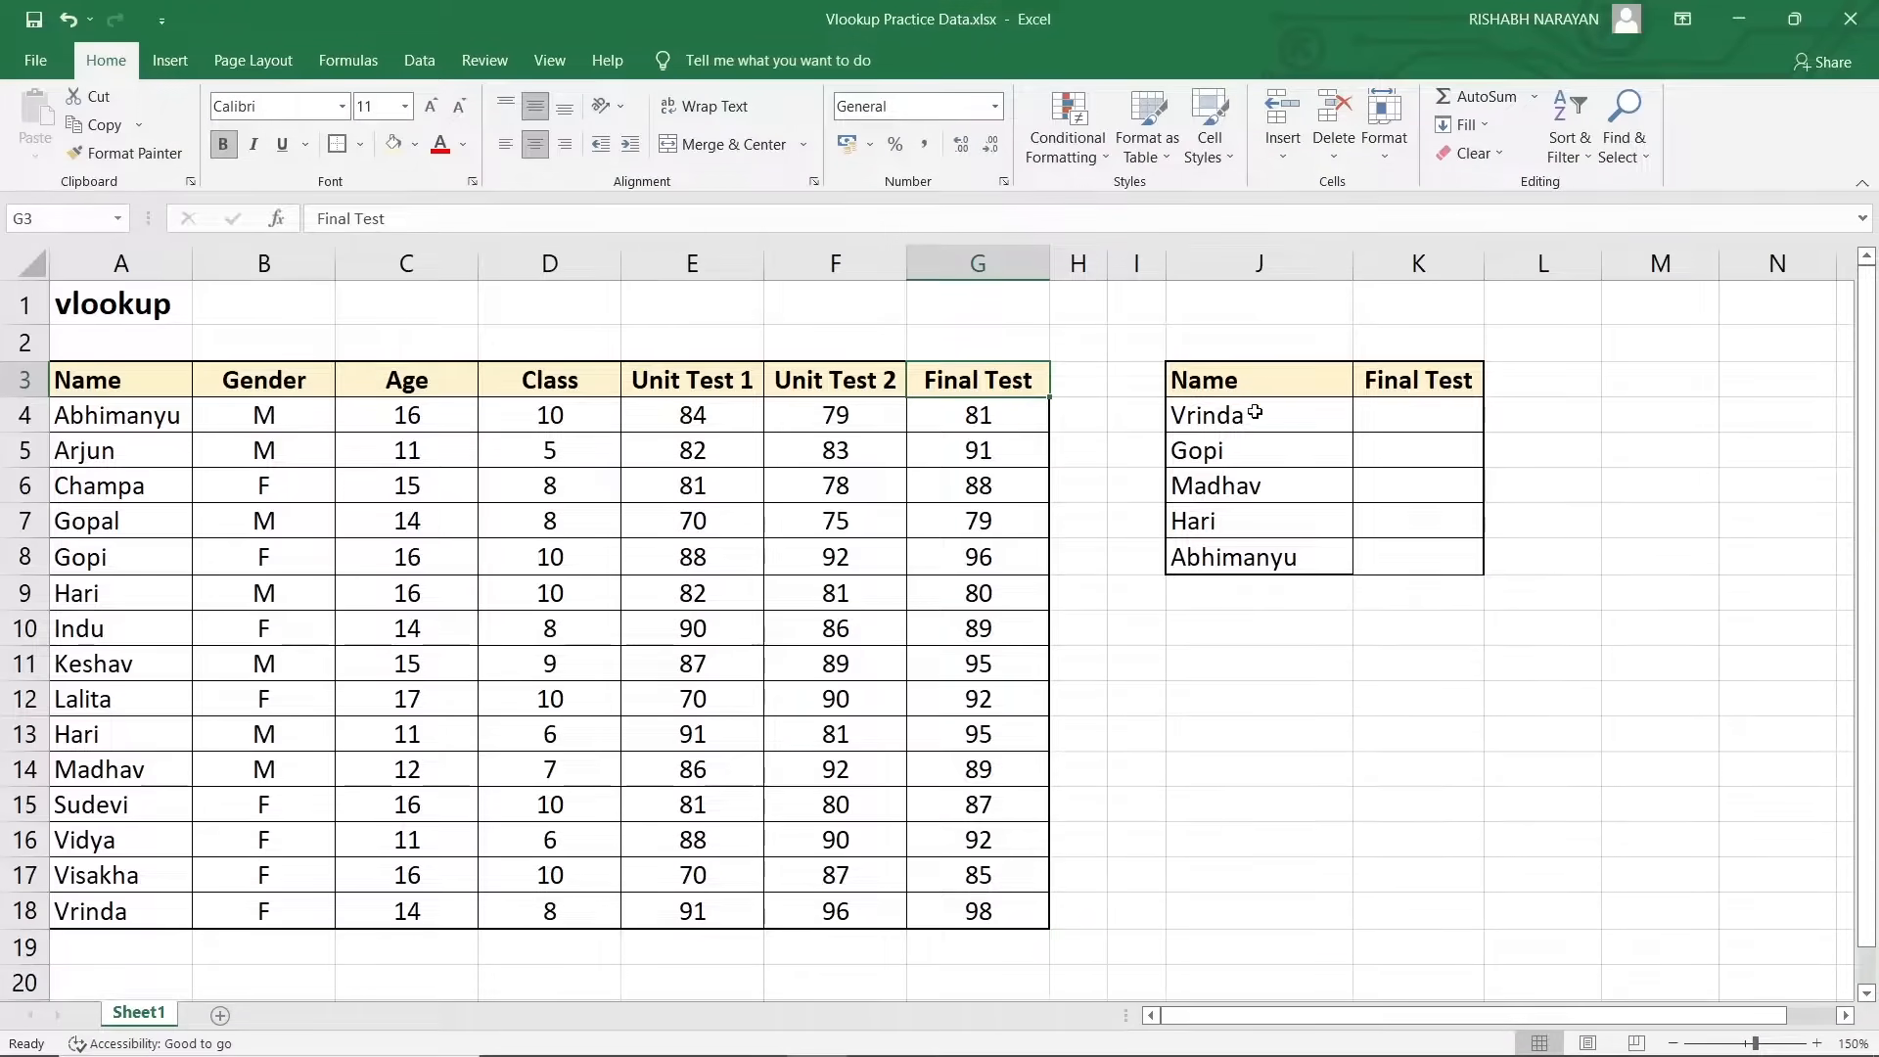
{"action": "left_click_drag", "start_coordinate": [1240, 385], "coordinate": [1259, 554]}
{"action": "left_click_drag", "start_coordinate": [1389, 415], "coordinate": [1399, 564]}
{"action": "left_click", "coordinate": [1264, 378]}
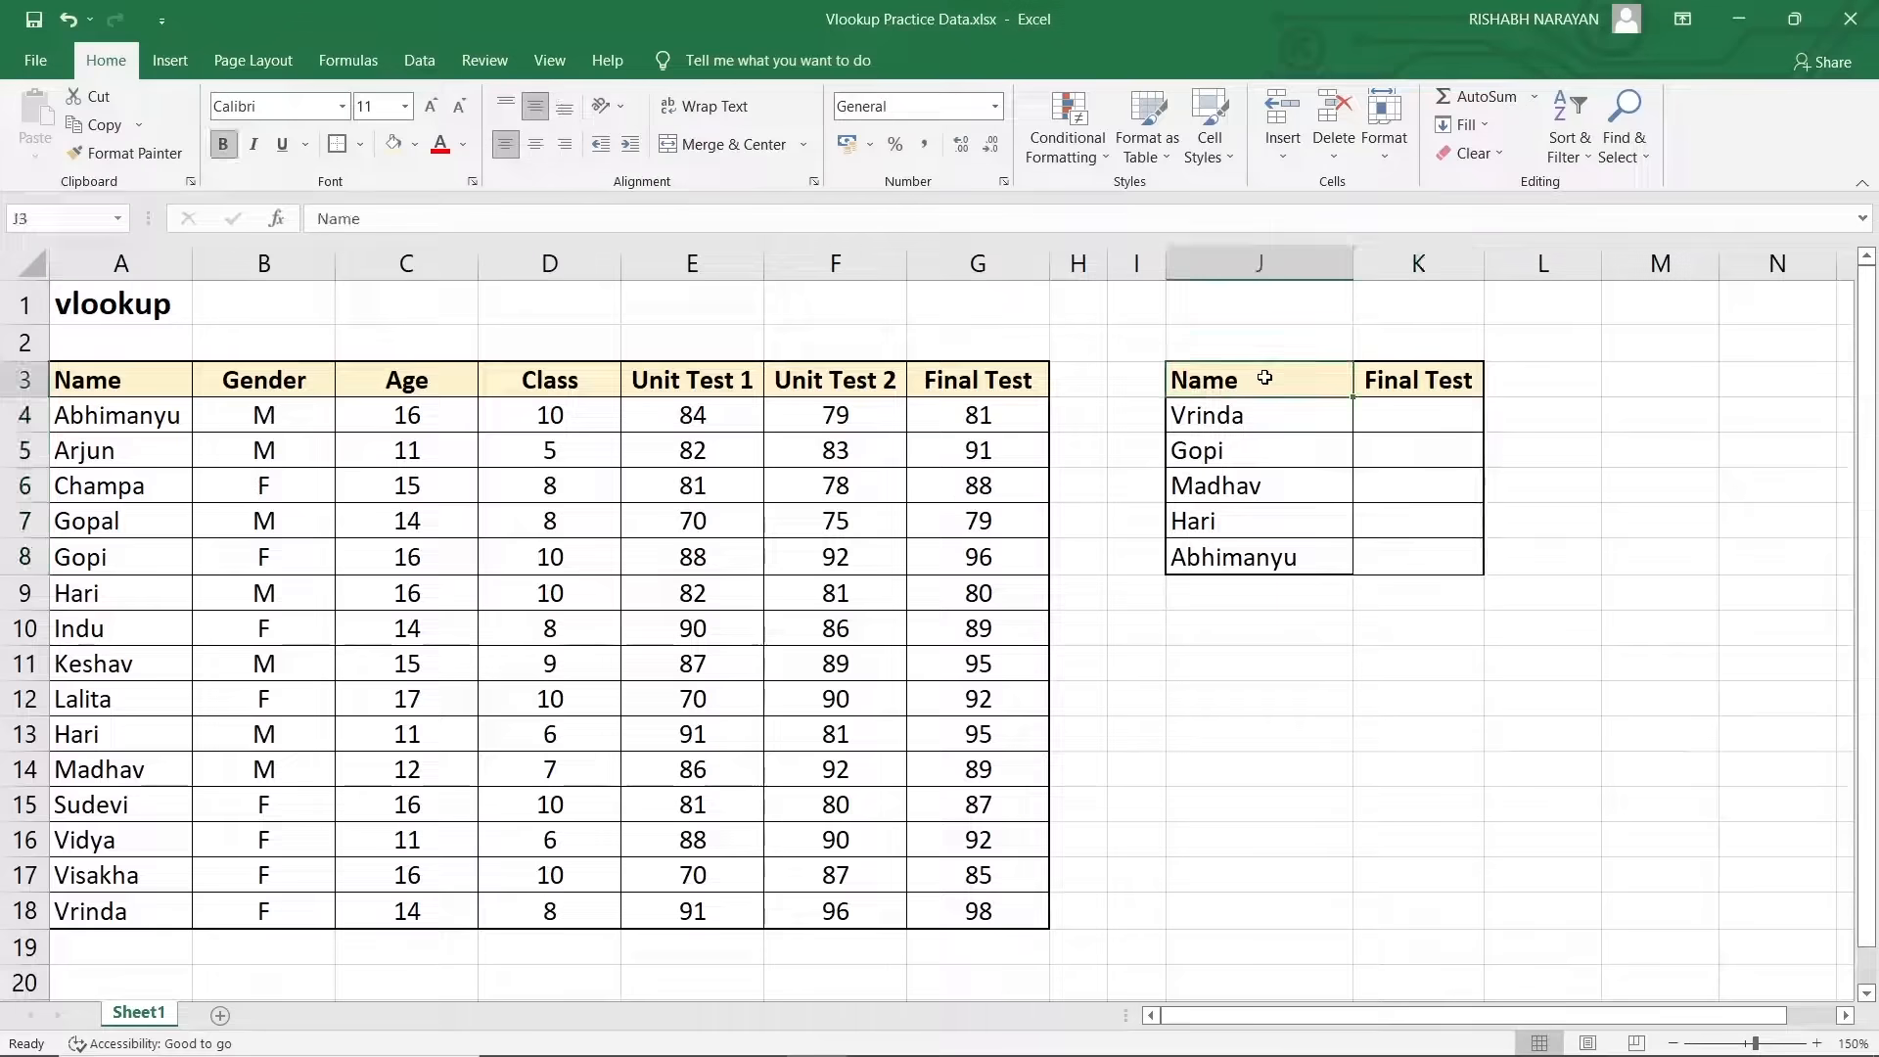
{"action": "left_click_drag", "start_coordinate": [1267, 378], "coordinate": [1248, 563]}
{"action": "left_click", "coordinate": [118, 391]}
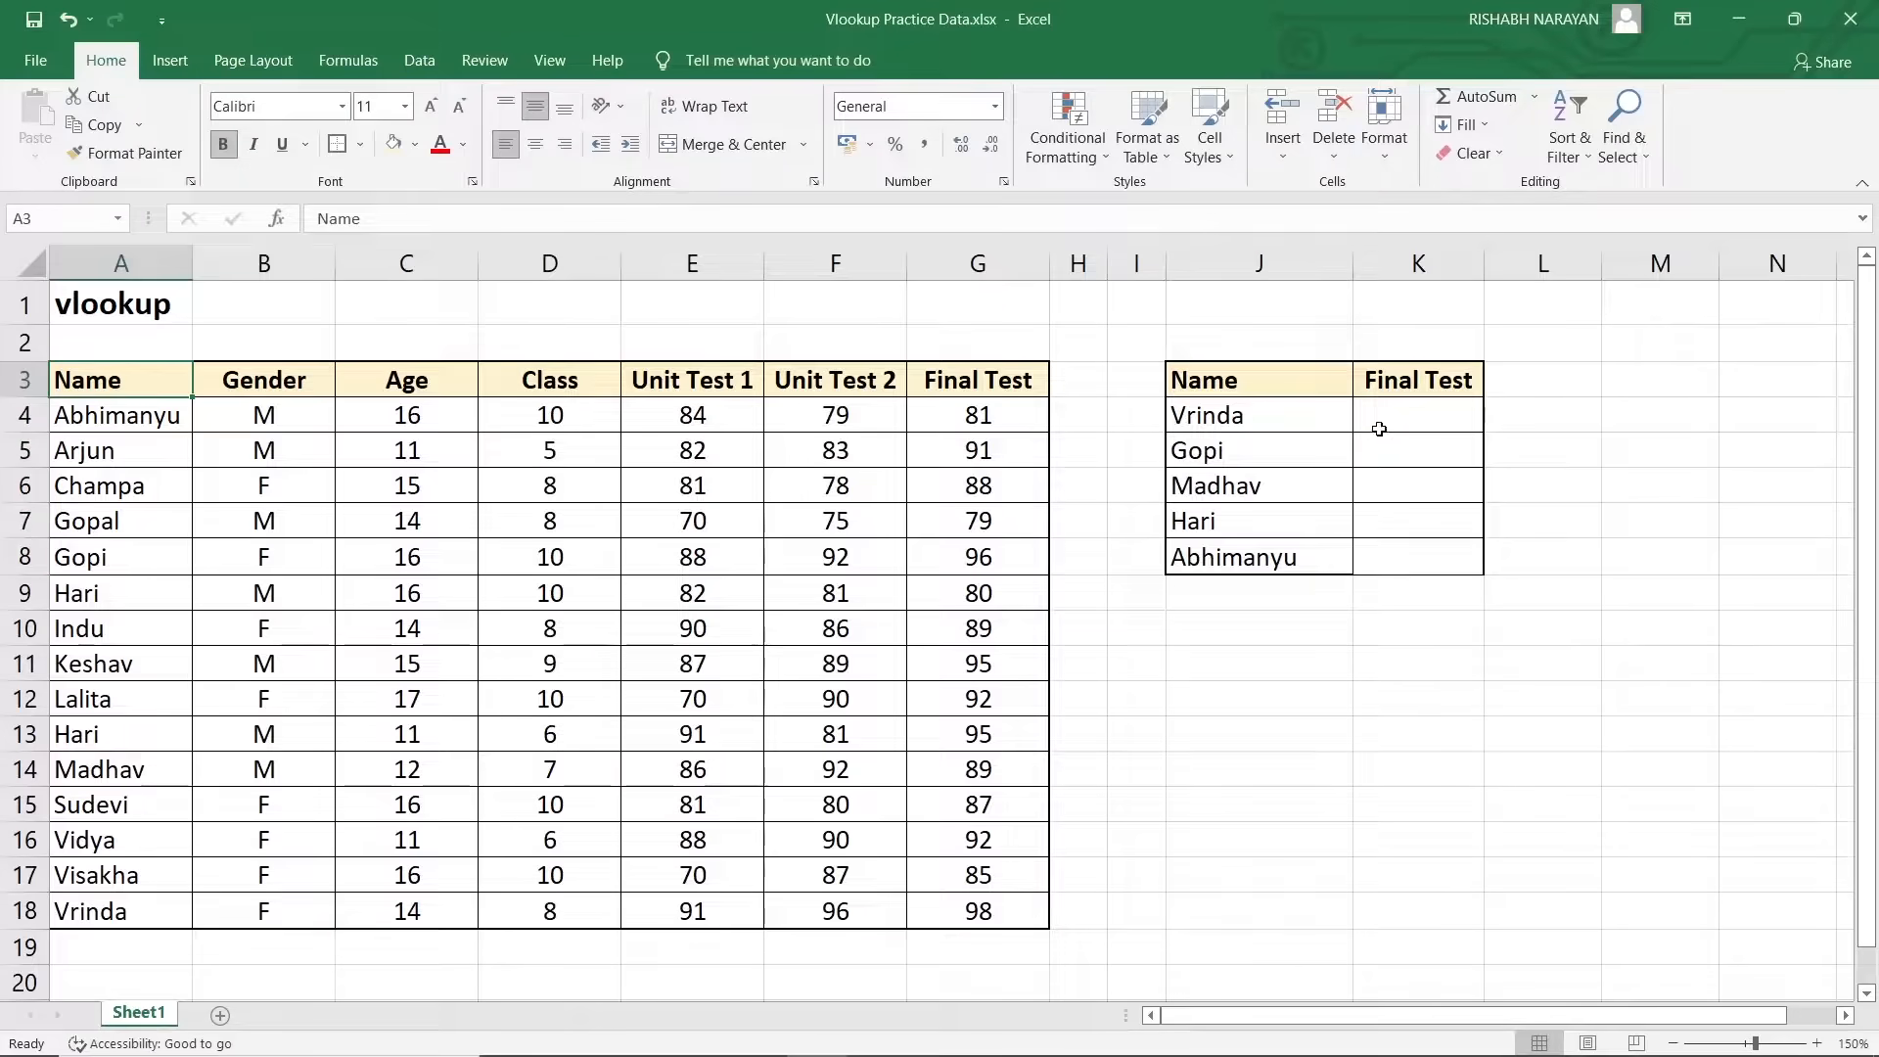
{"action": "left_click_drag", "start_coordinate": [1382, 425], "coordinate": [1401, 523]}
{"action": "left_click", "coordinate": [1403, 559]}
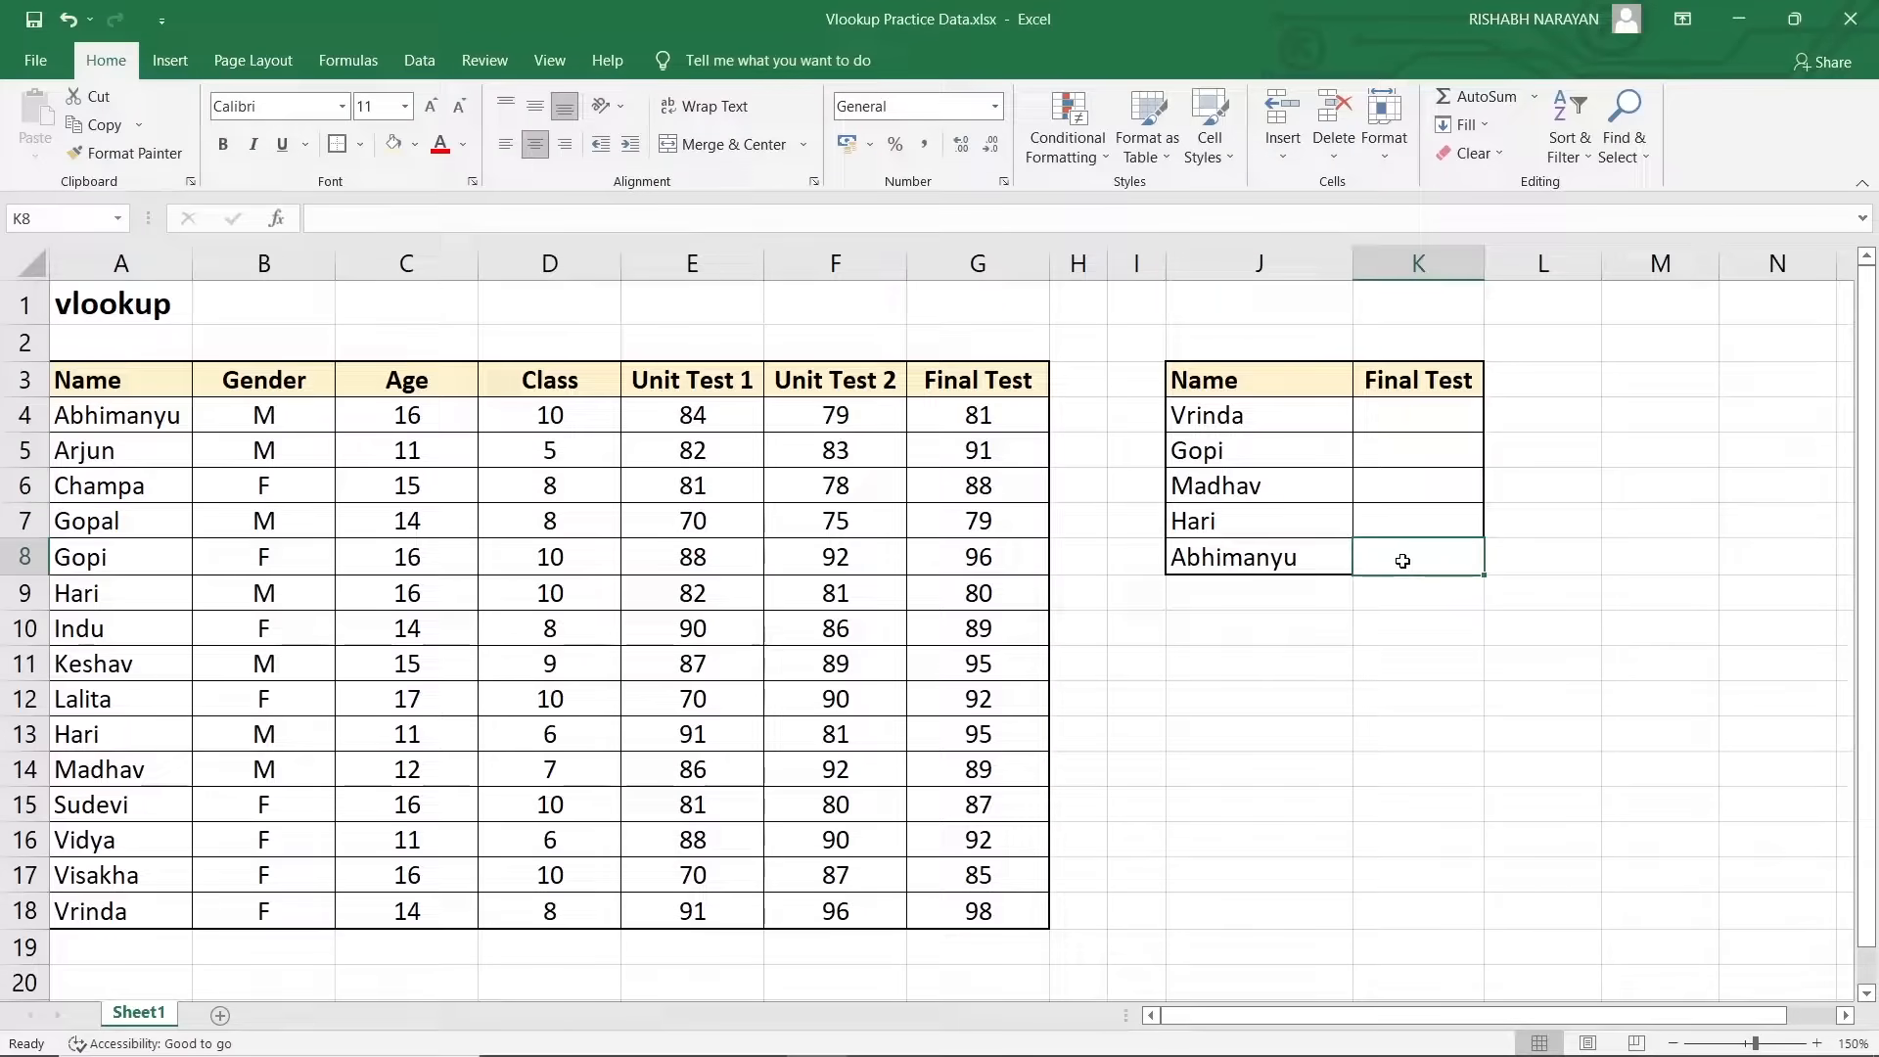
Start a VLOOKUP formula in K4 with J4 as the lookup value
{"action": "left_click", "coordinate": [1393, 420]}
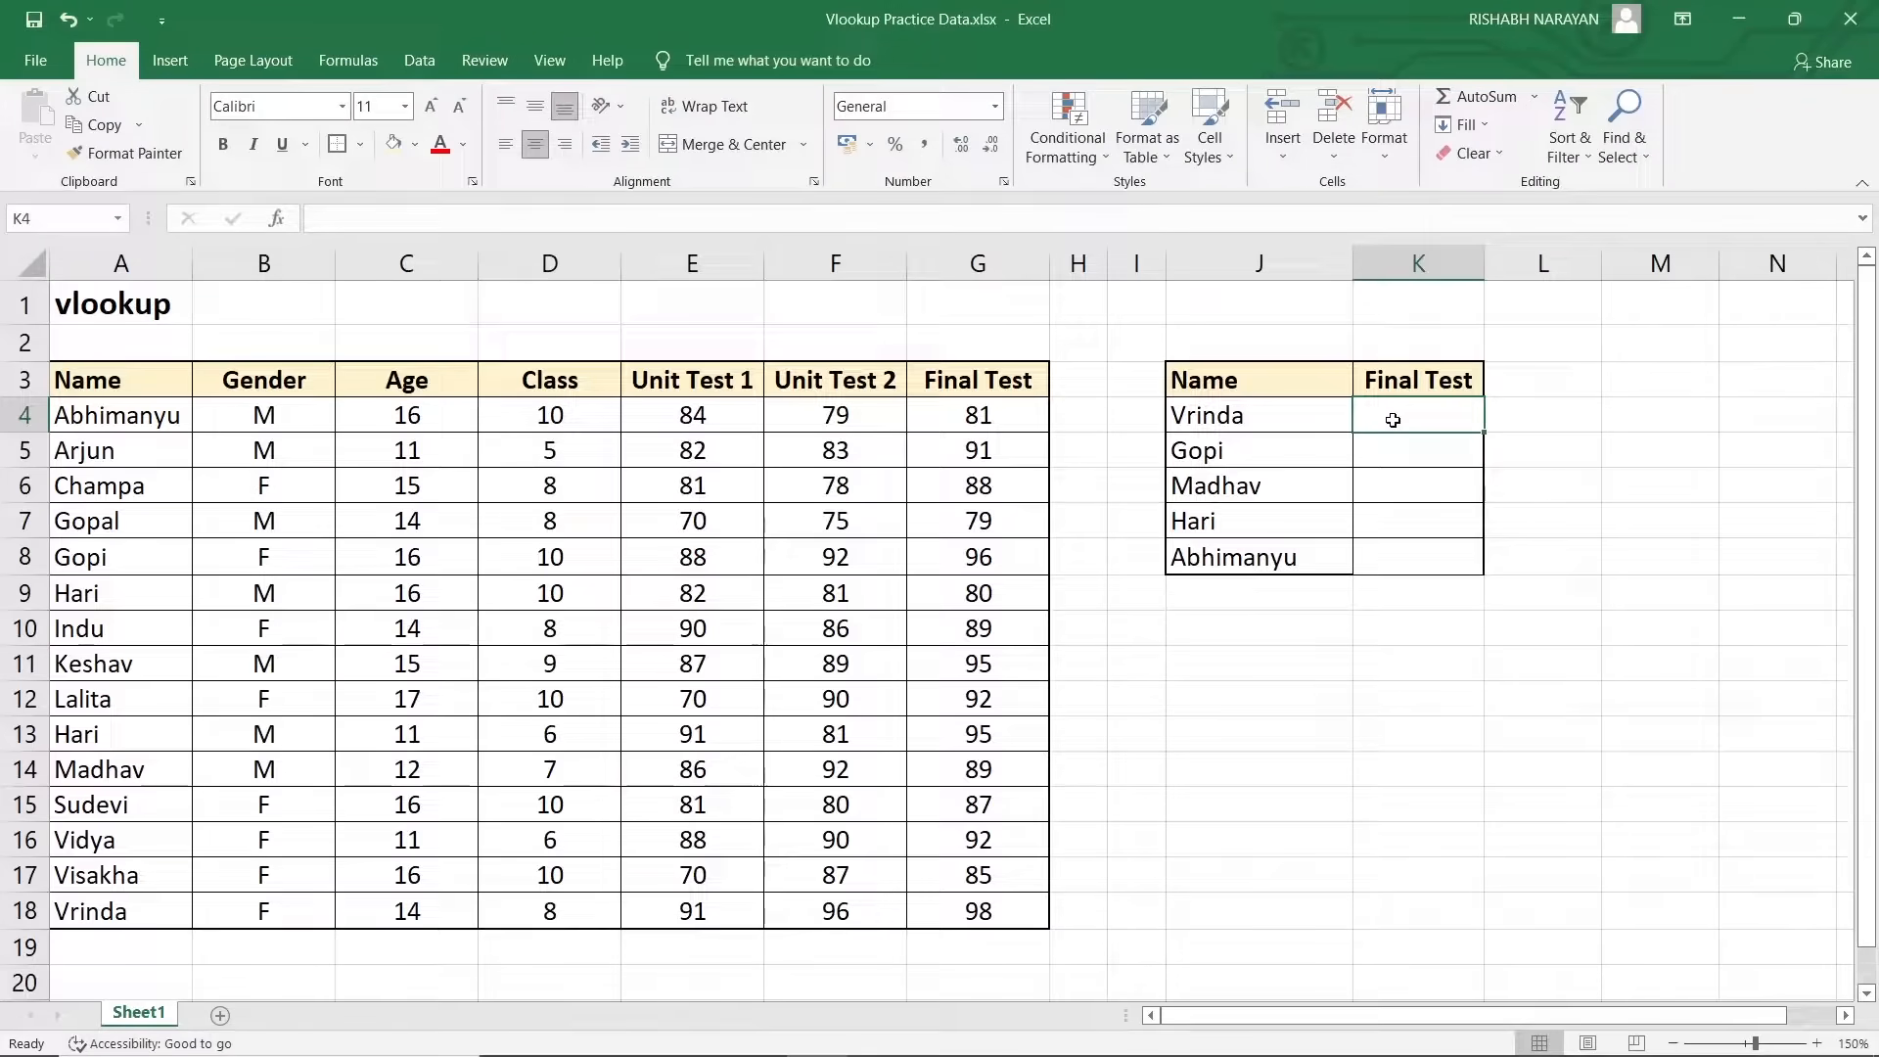
{"action": "type", "text": "="}
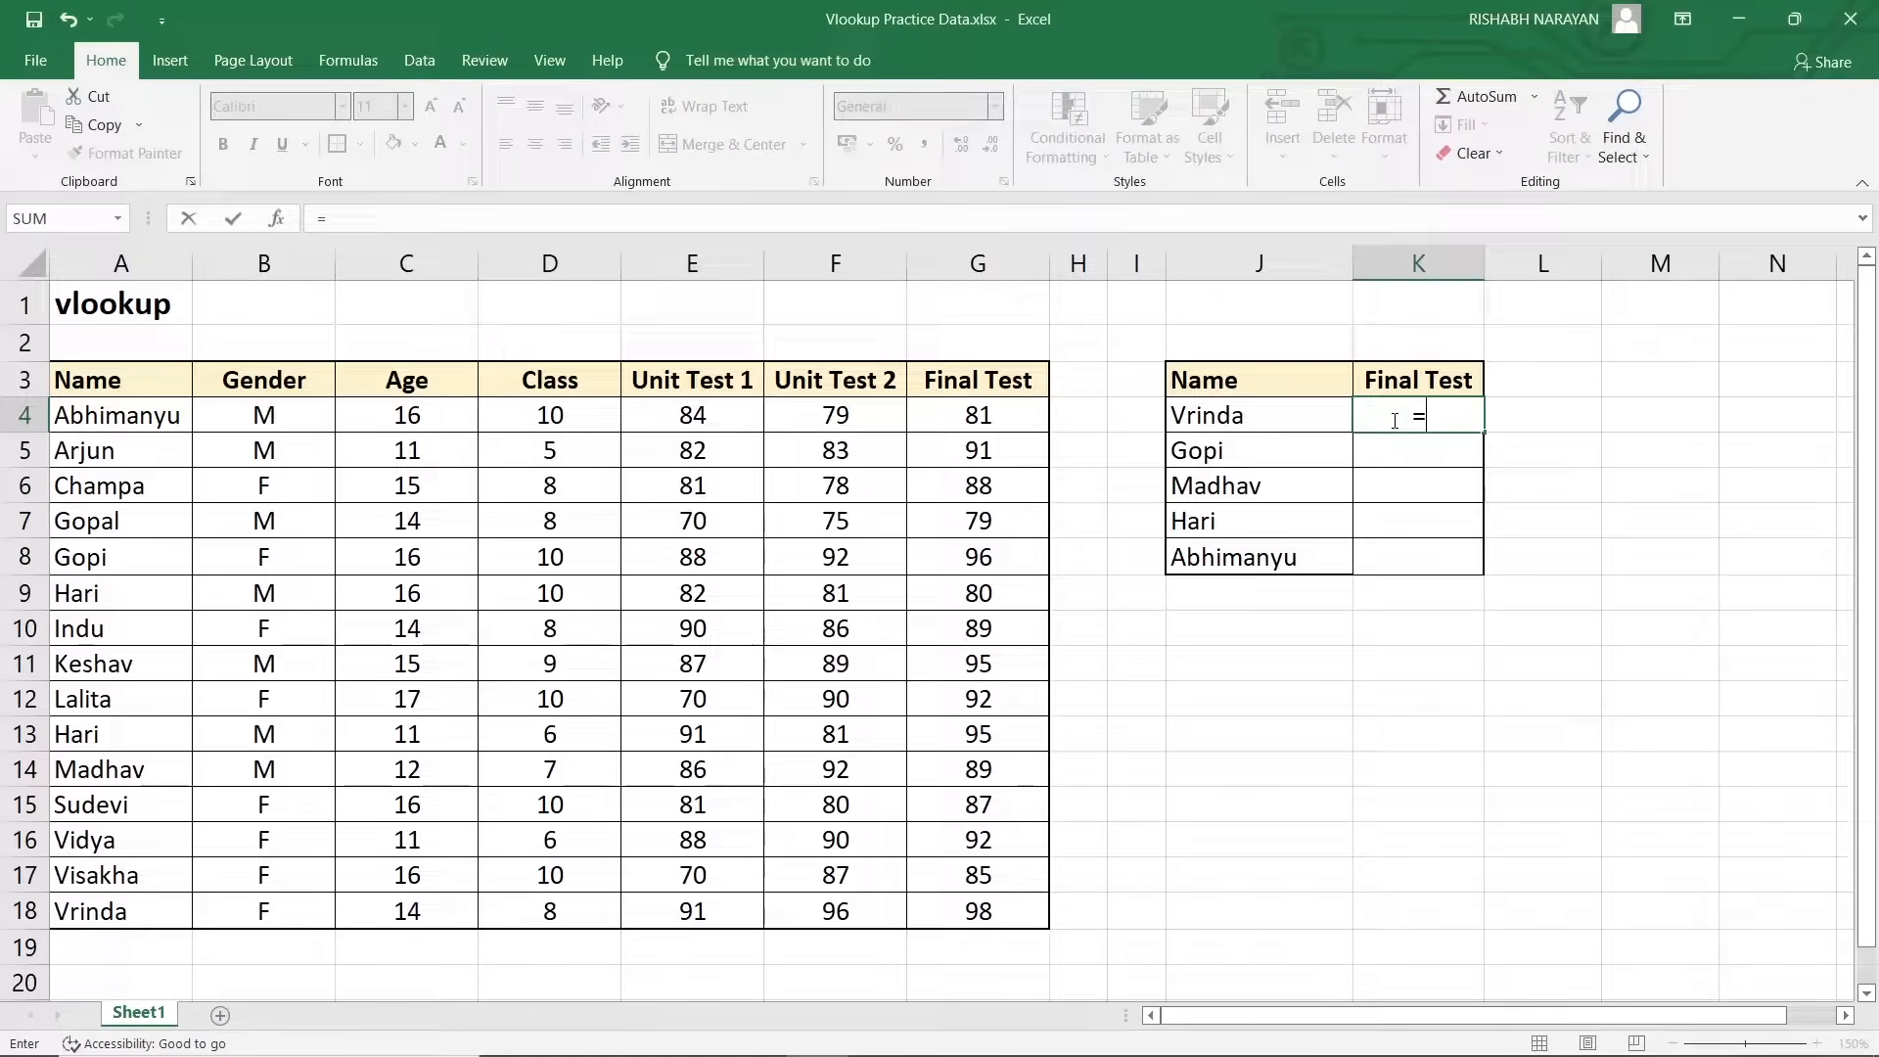
{"action": "type", "text": "vlo"}
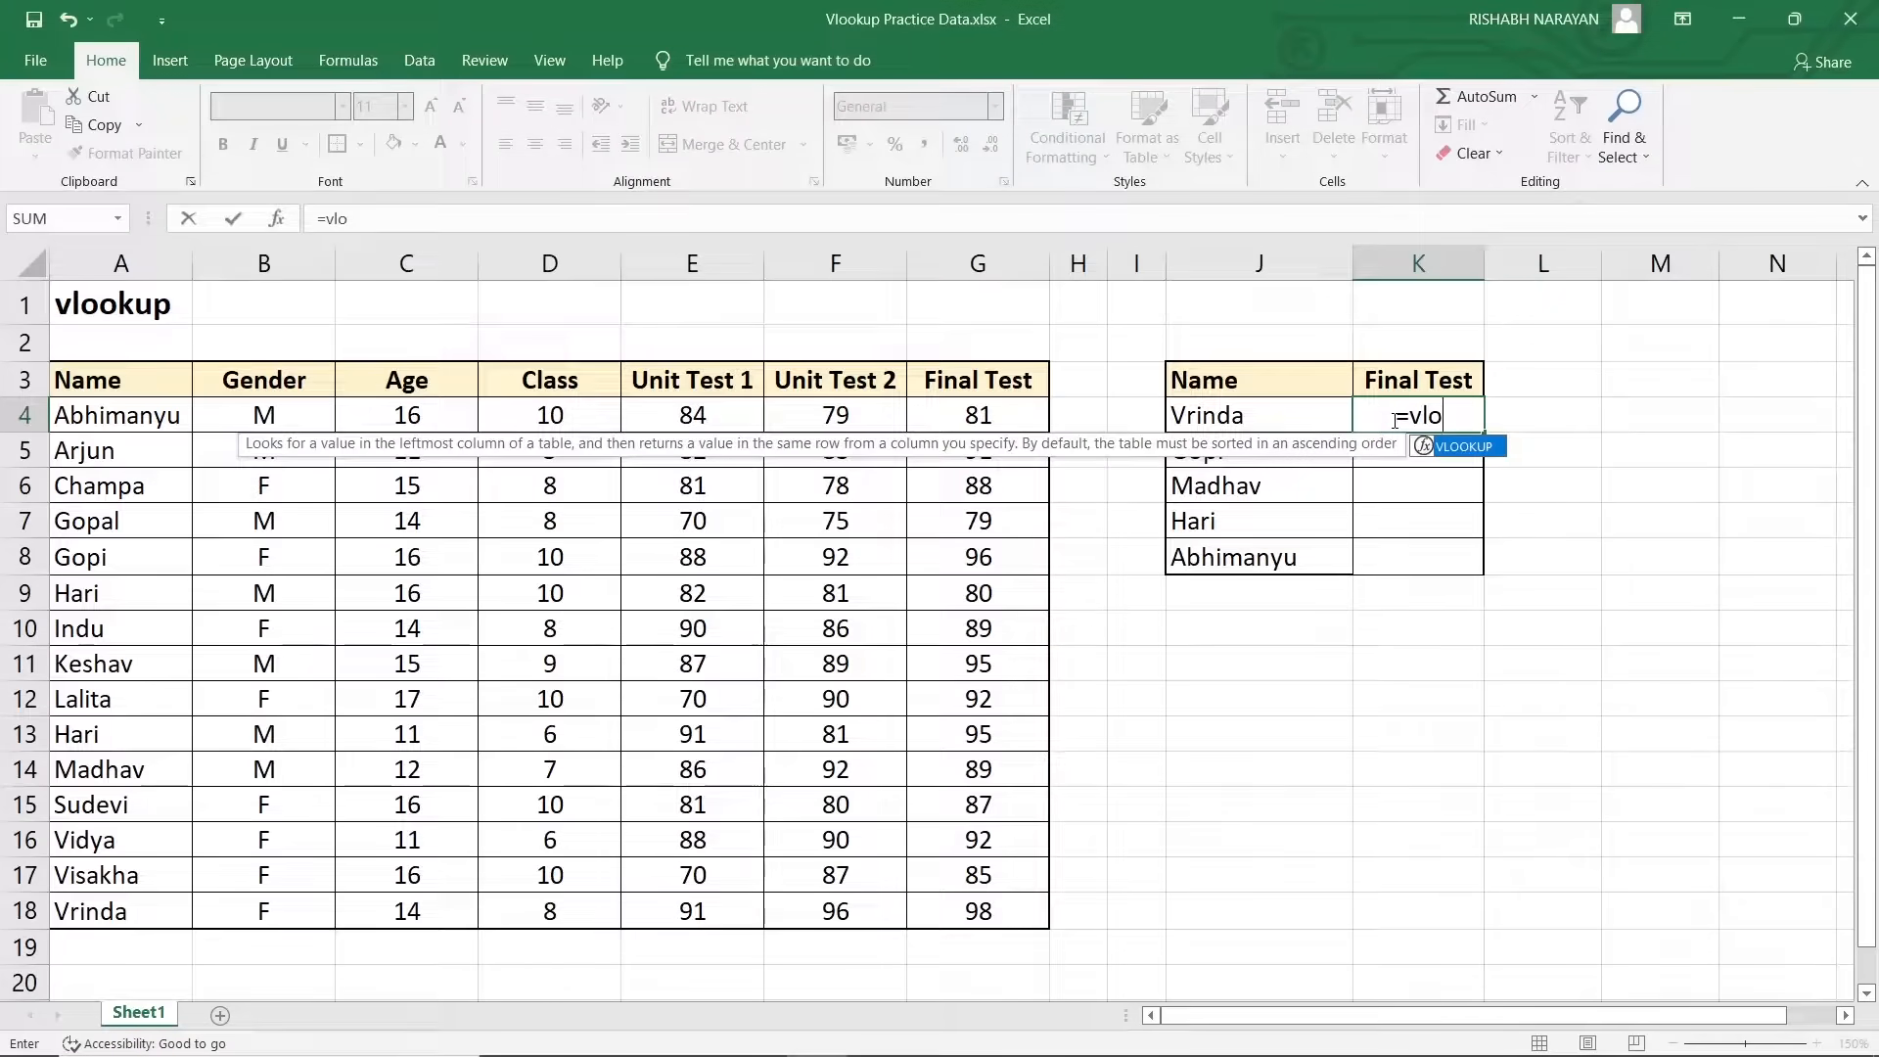
{"action": "key", "text": "Tab"}
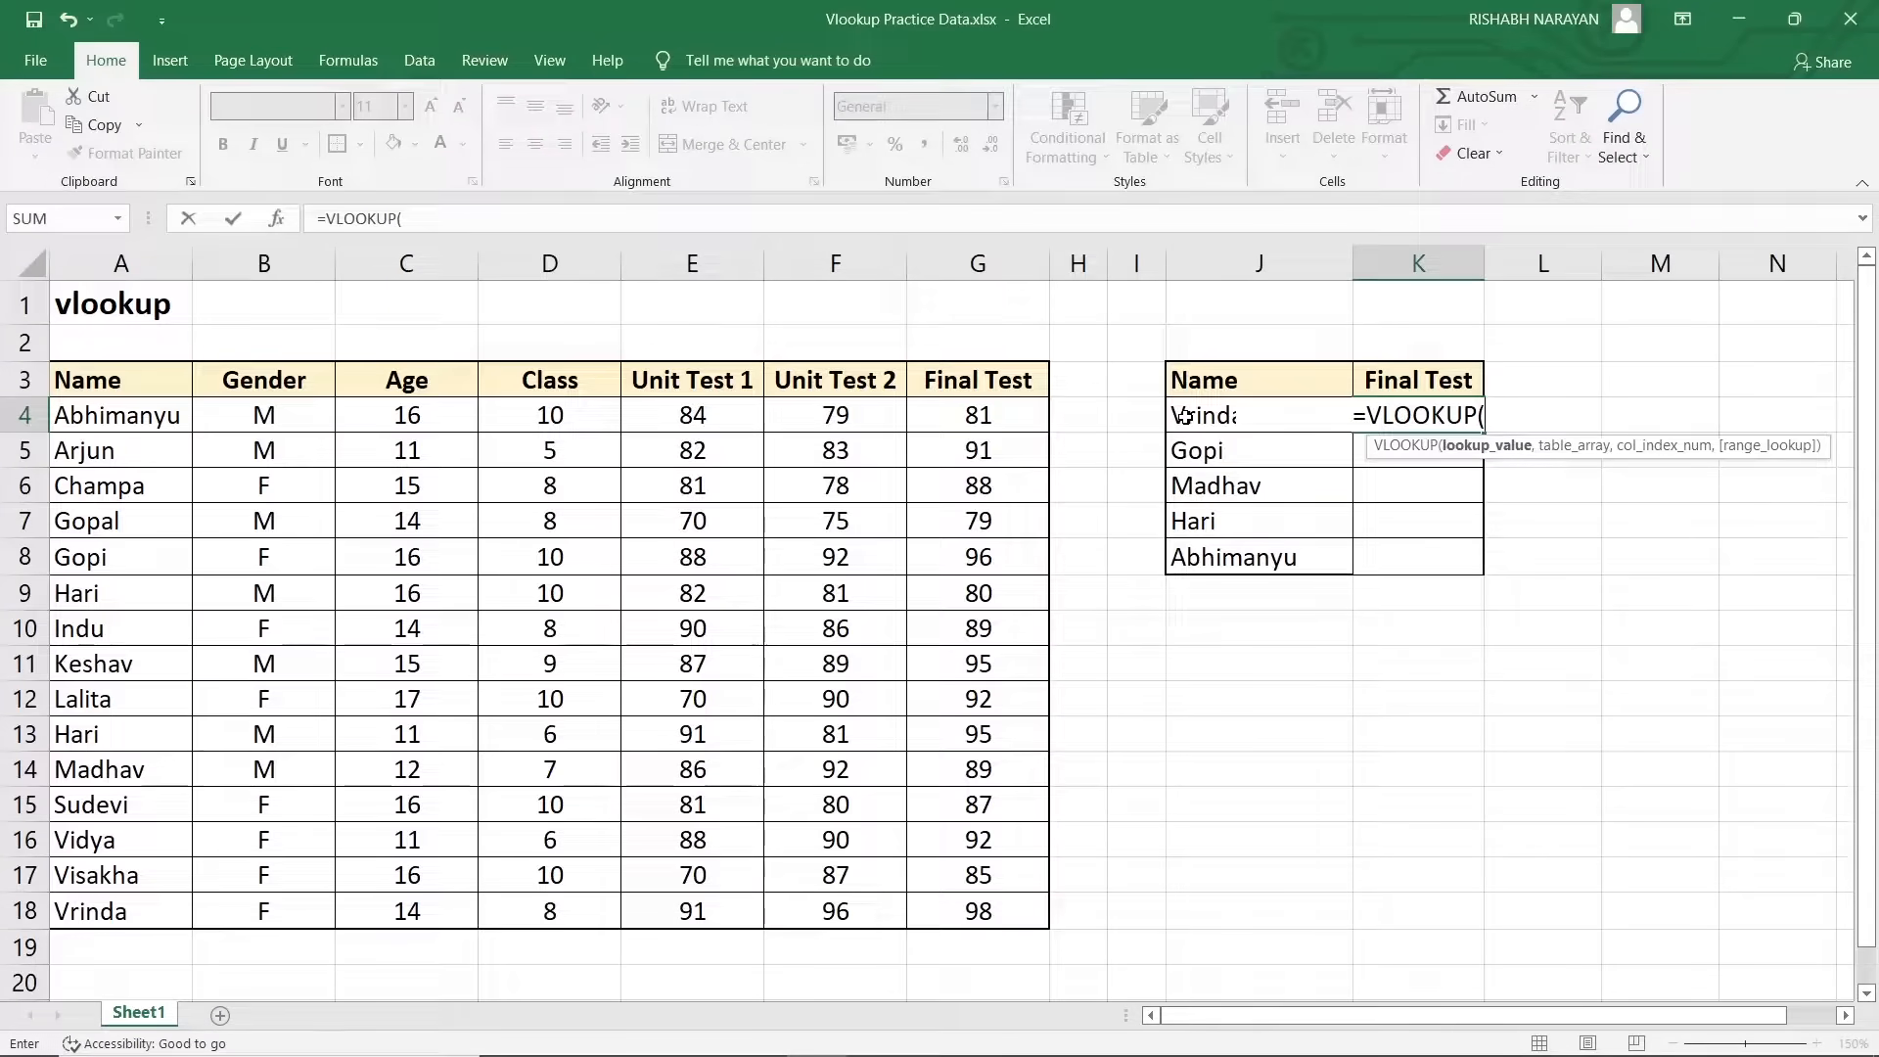
{"action": "left_click", "coordinate": [1184, 415]}
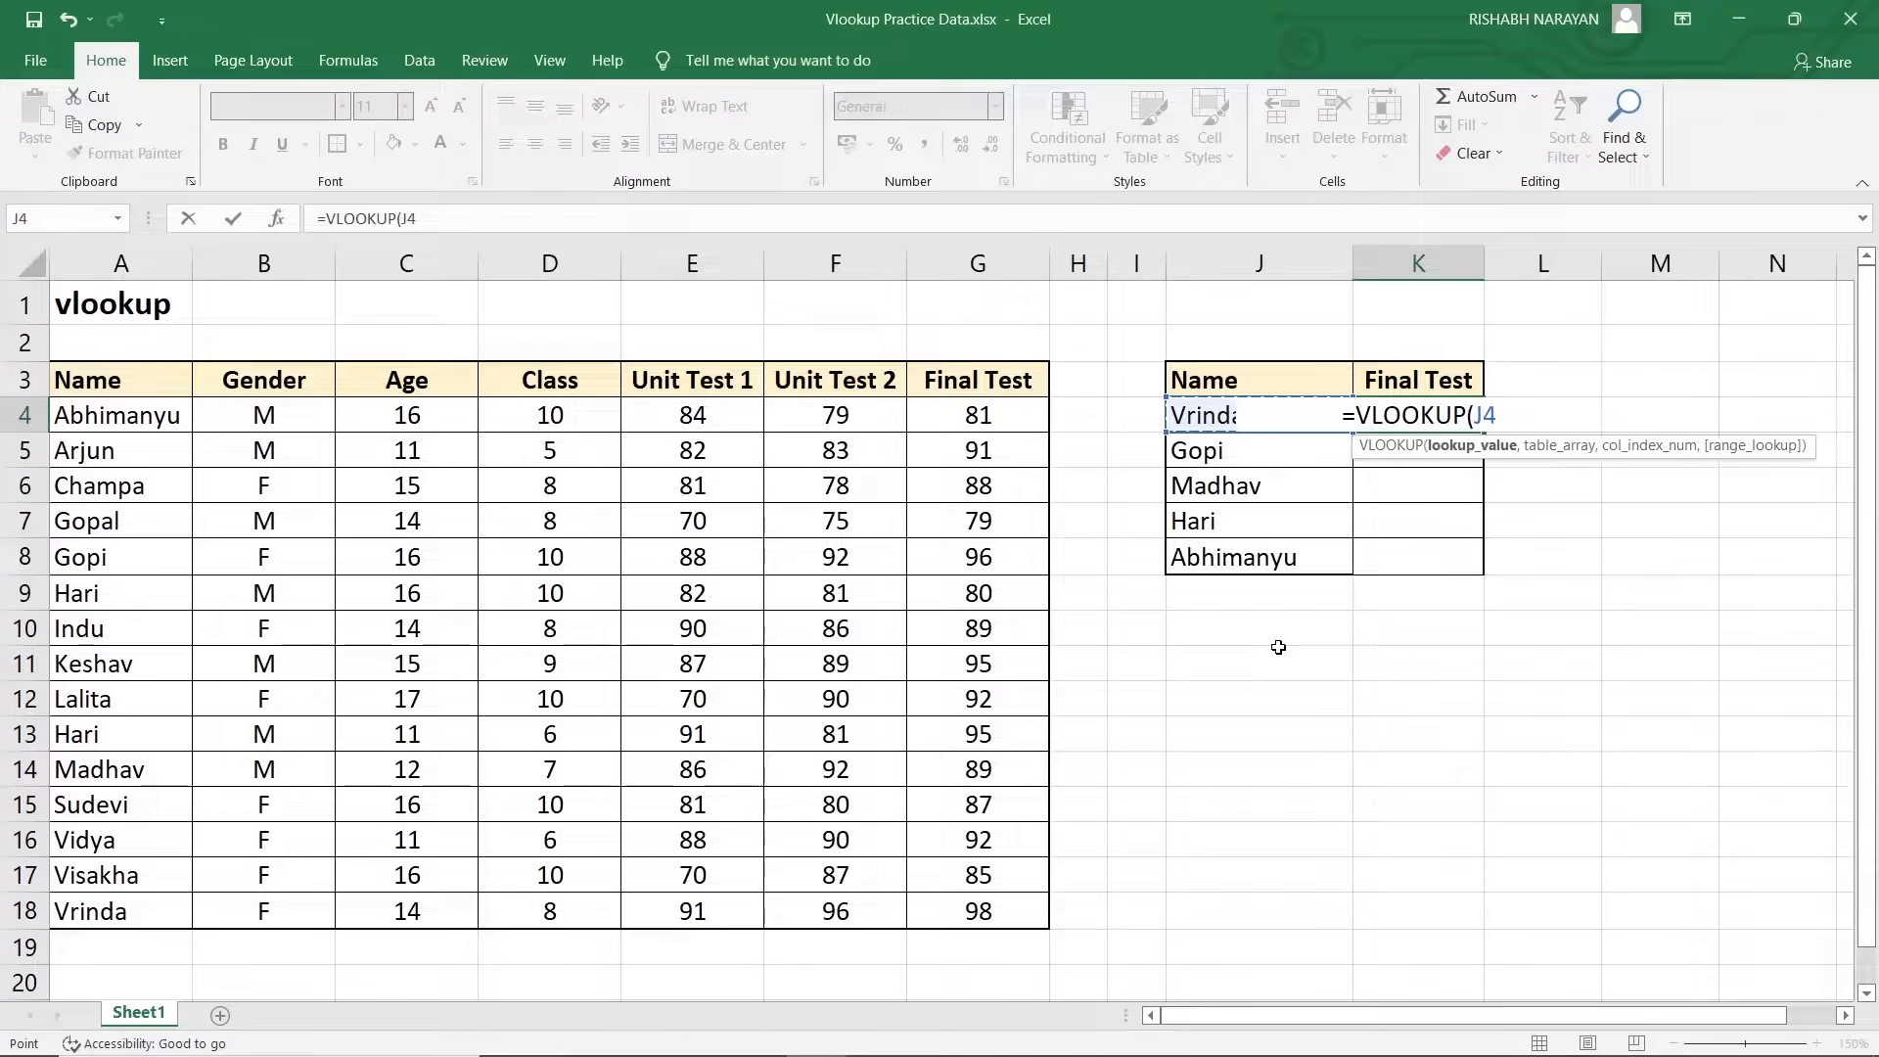
{"action": "type", "text": ","}
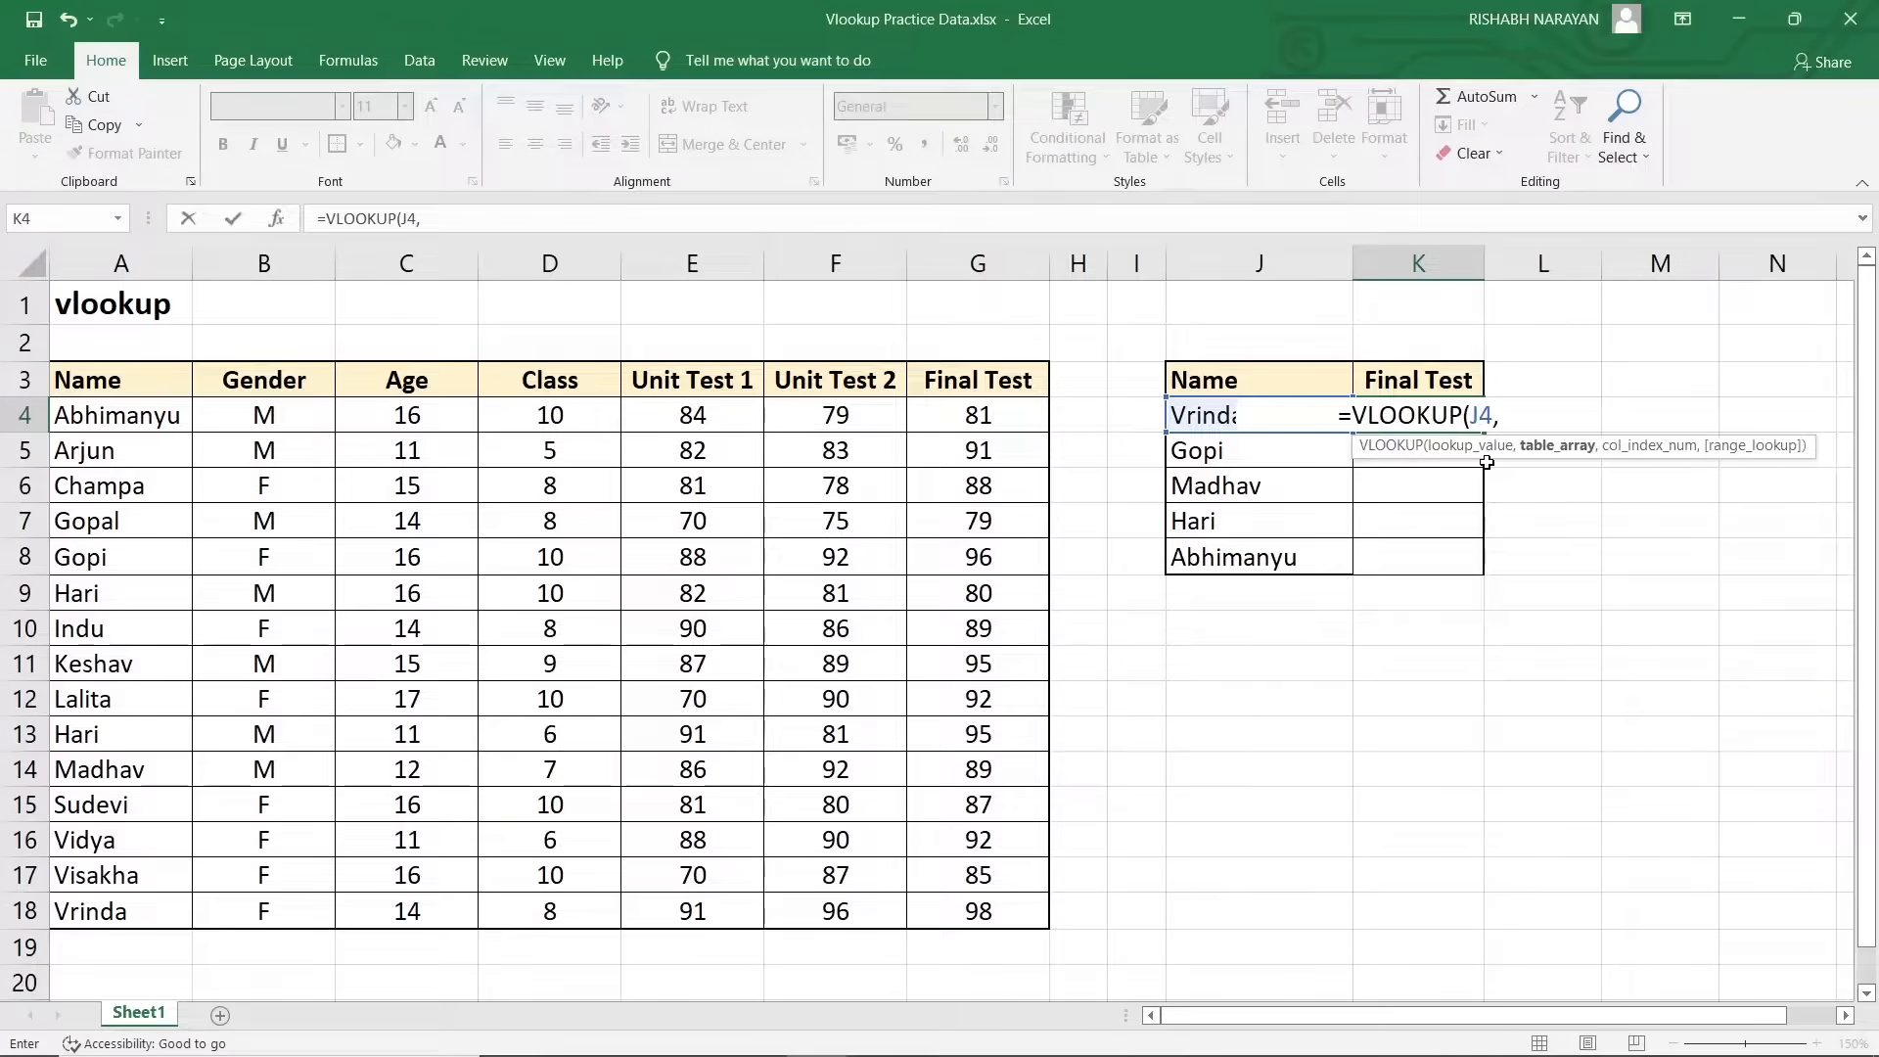
Complete the K4 formula with the absolute table range $A$3:$G$18, column index 7 and exact match 0
{"action": "left_click_drag", "start_coordinate": [103, 382], "coordinate": [989, 911]}
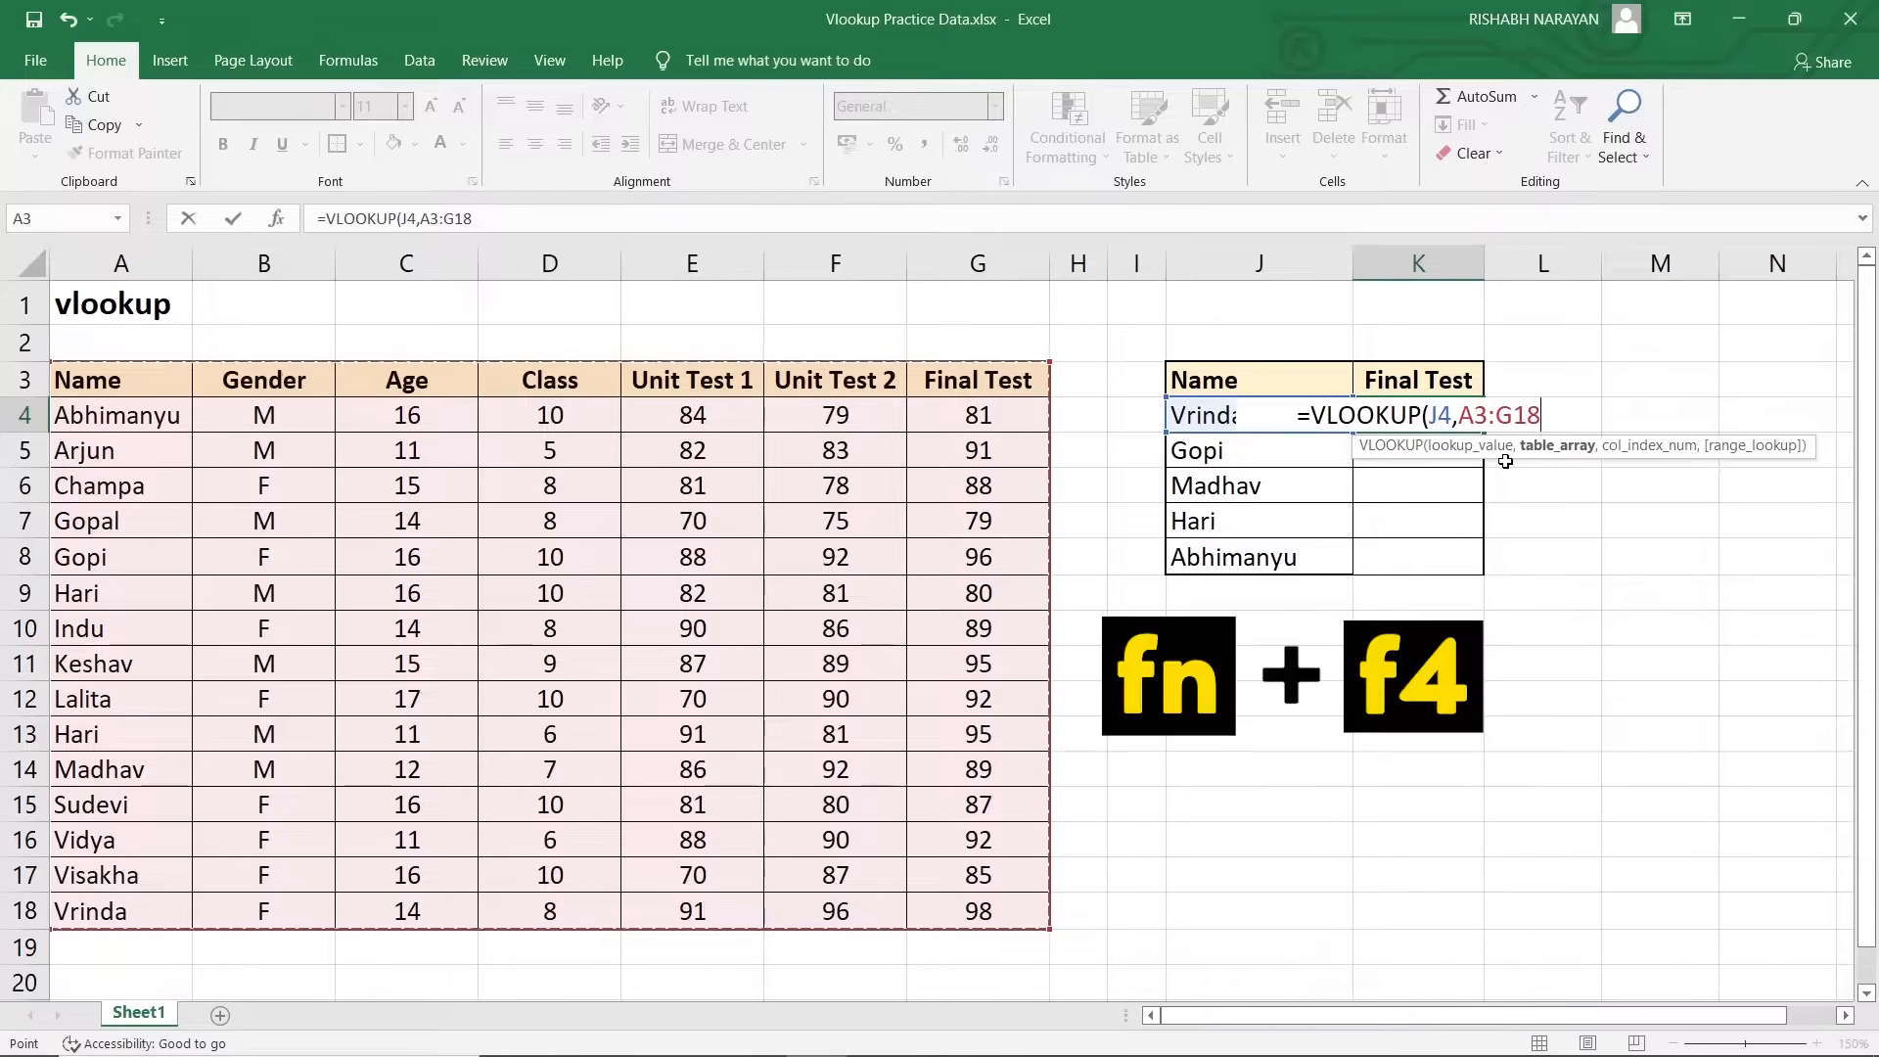
{"action": "key", "text": "F4"}
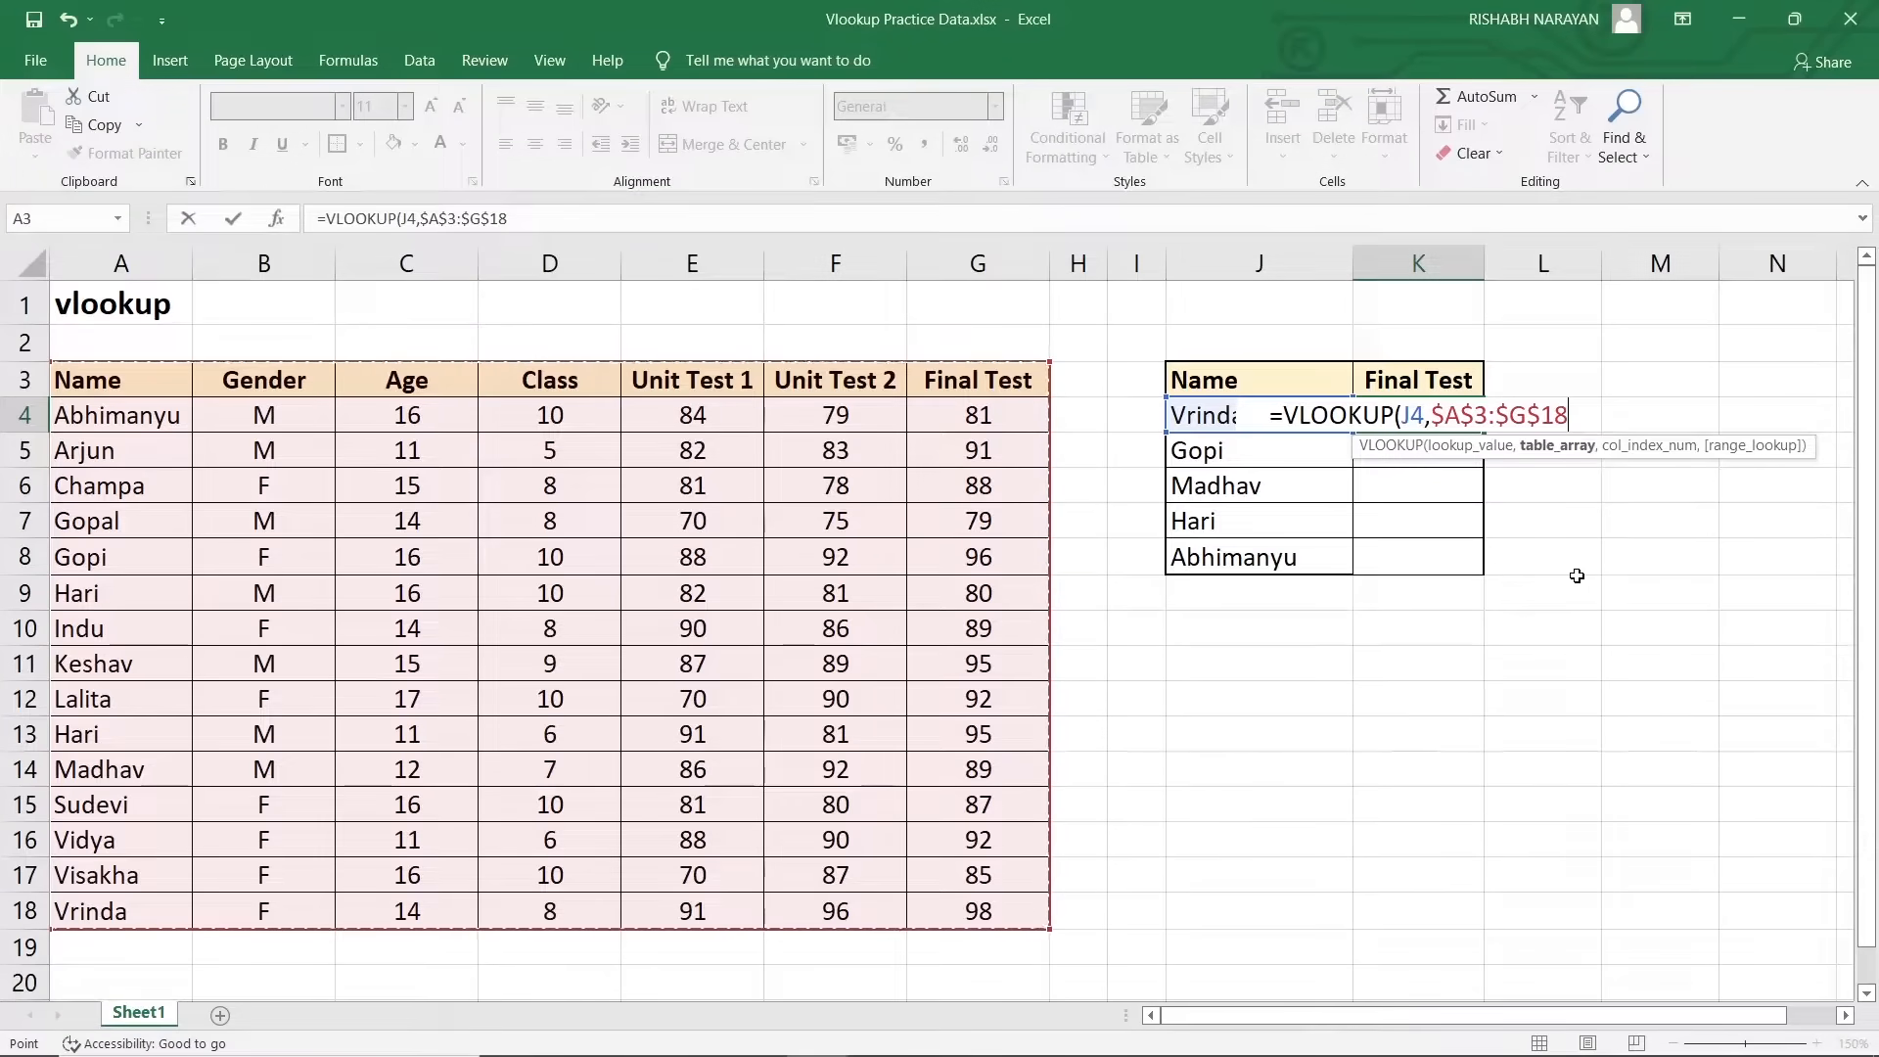
{"action": "type", "text": ","}
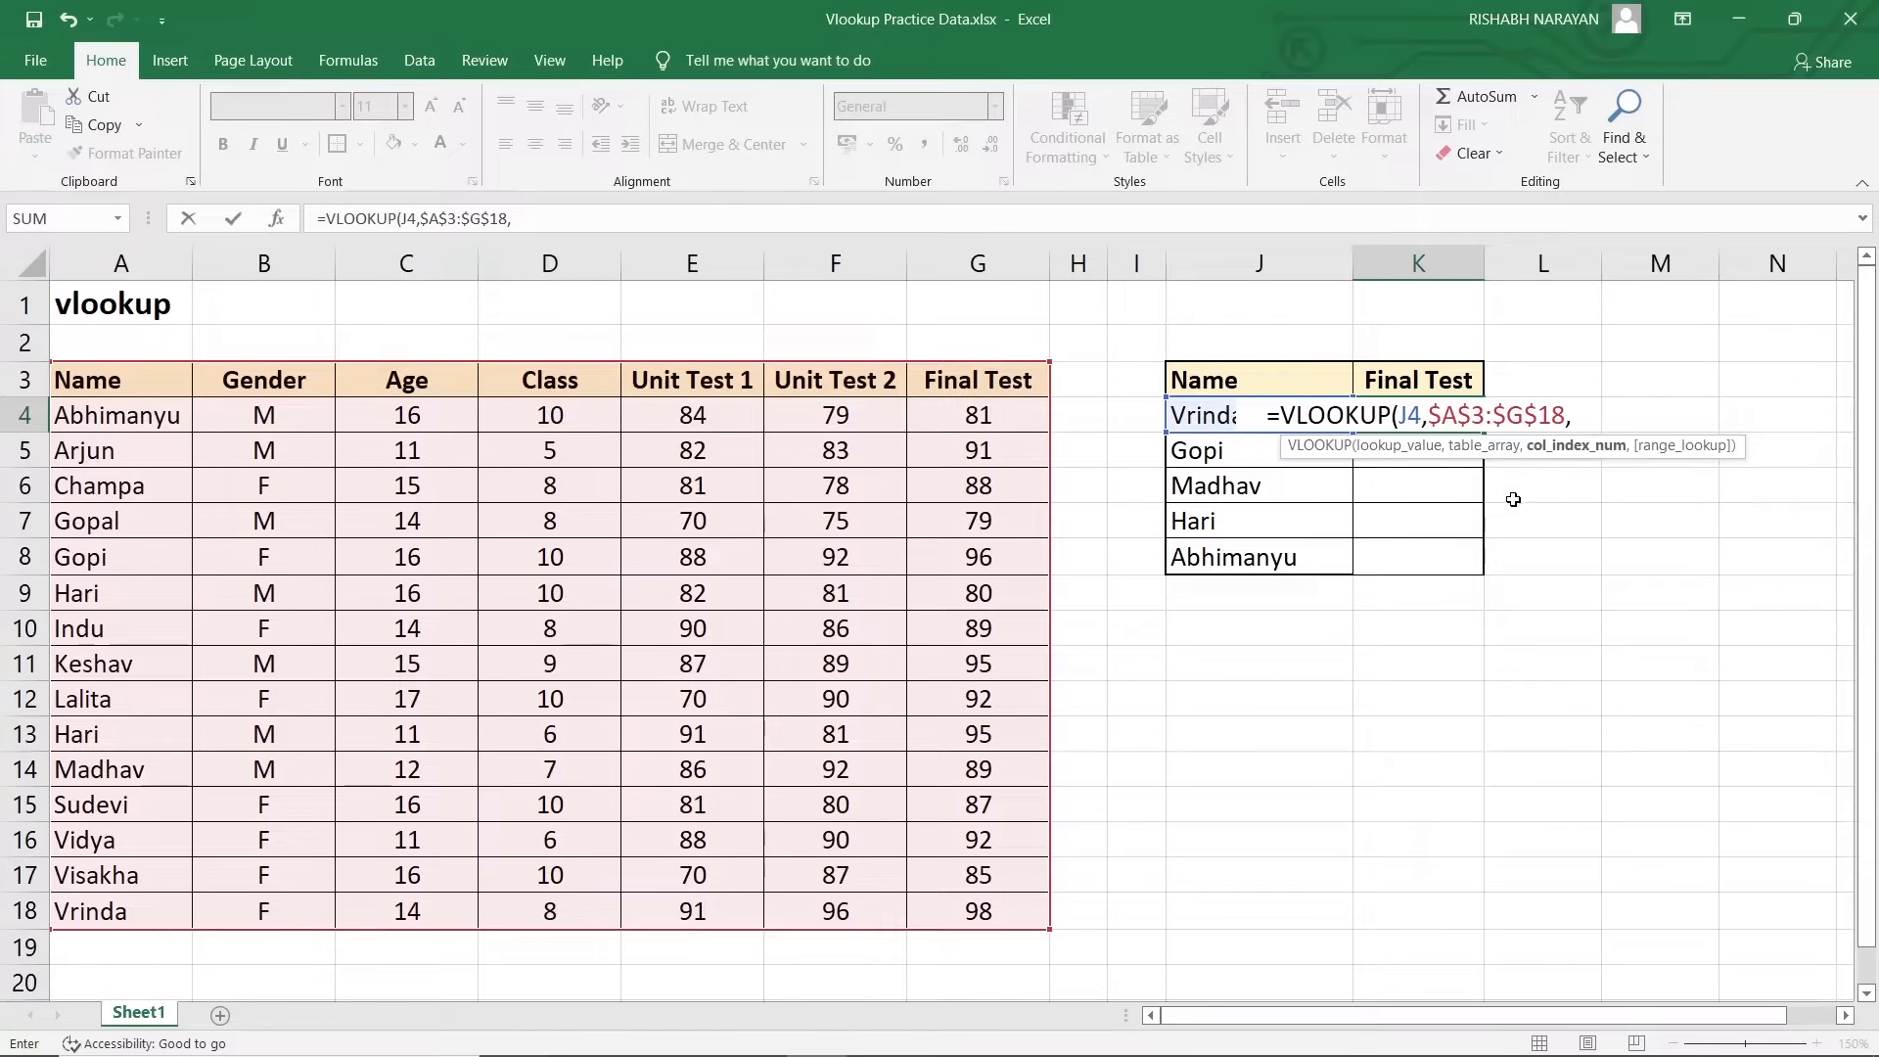
{"action": "type", "text": "7"}
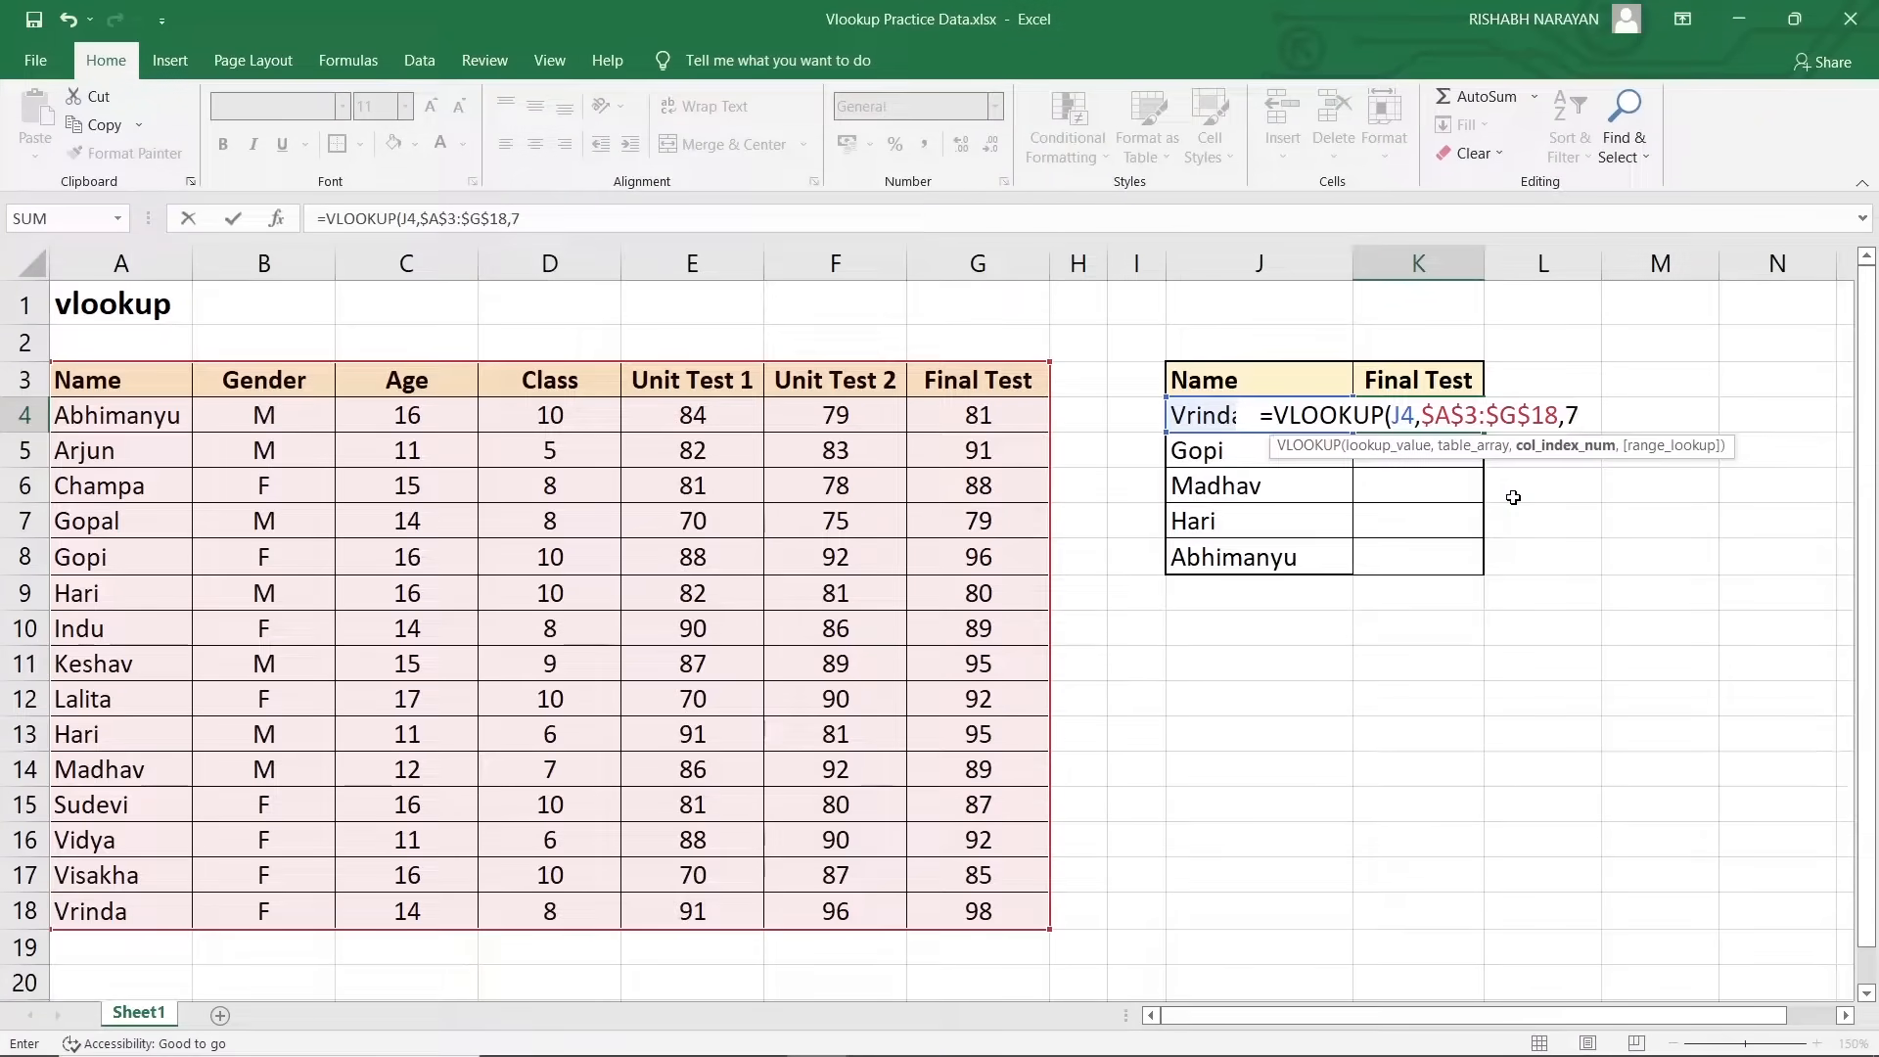
{"action": "type", "text": ","}
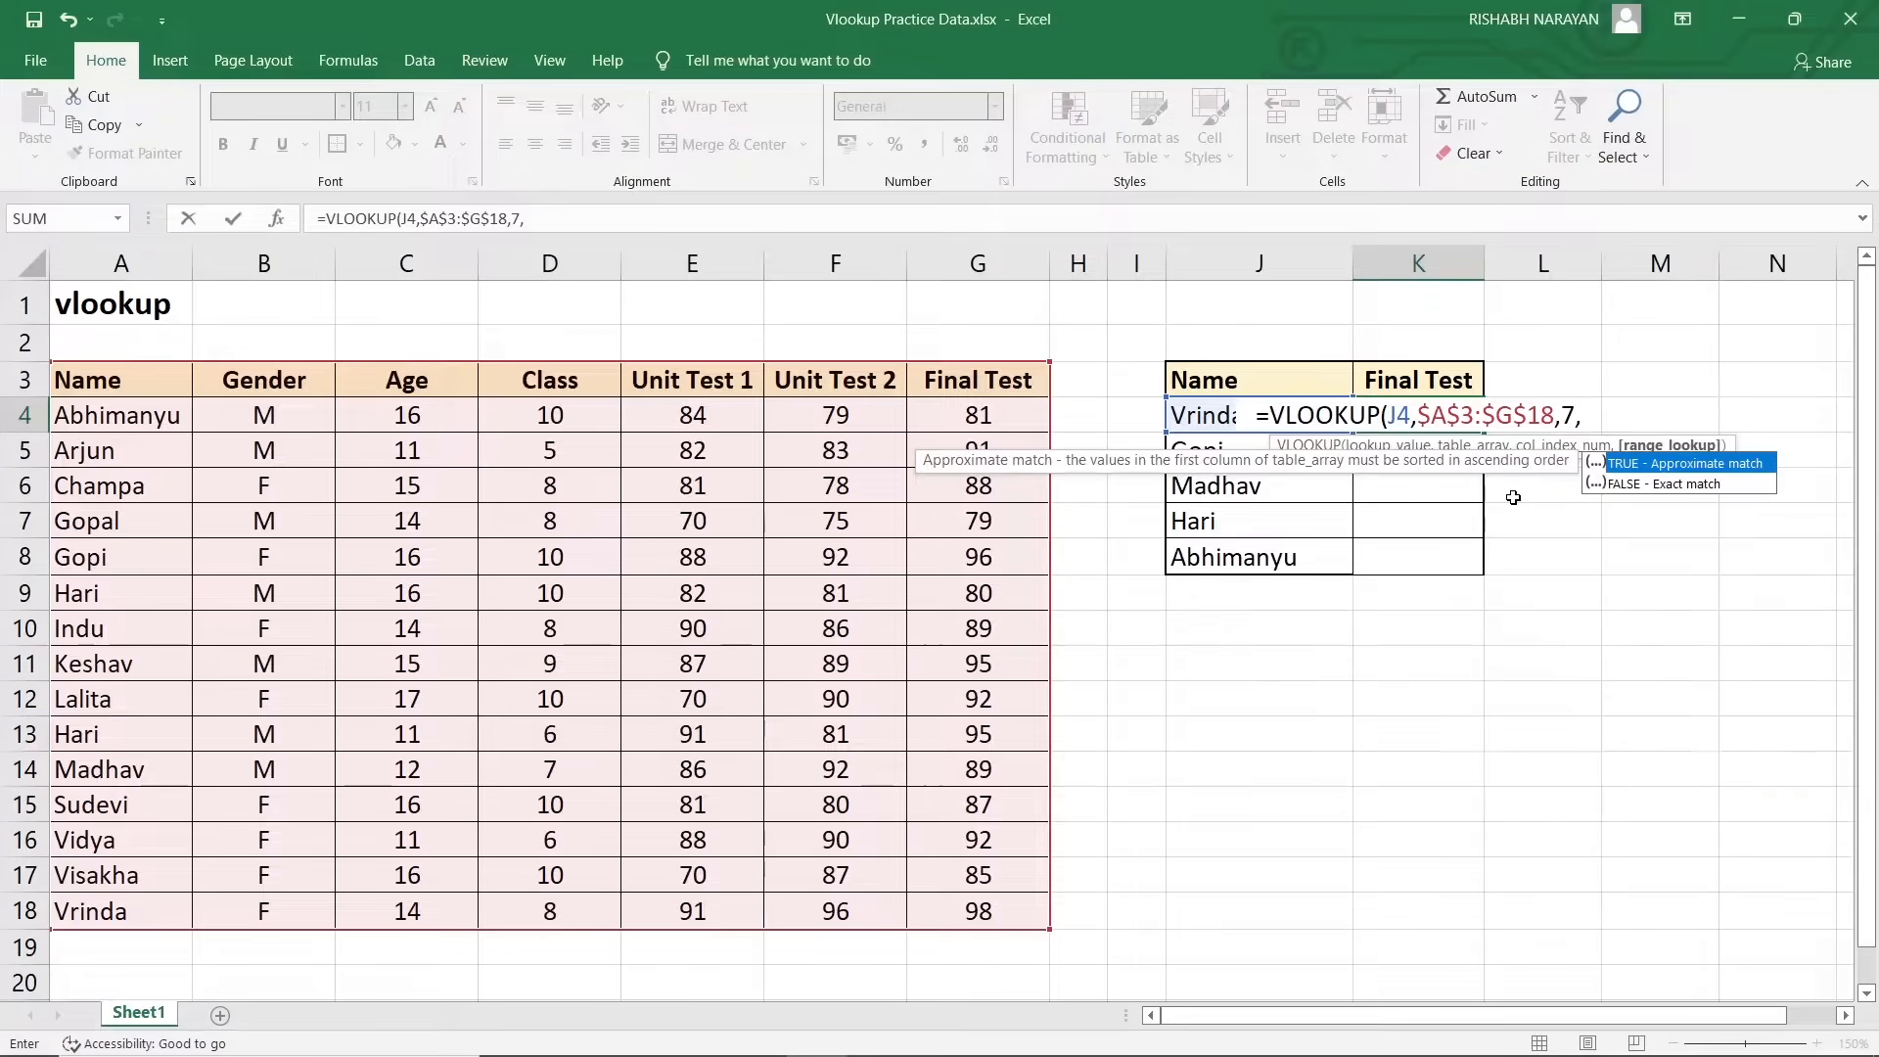
{"action": "type", "text": "0"}
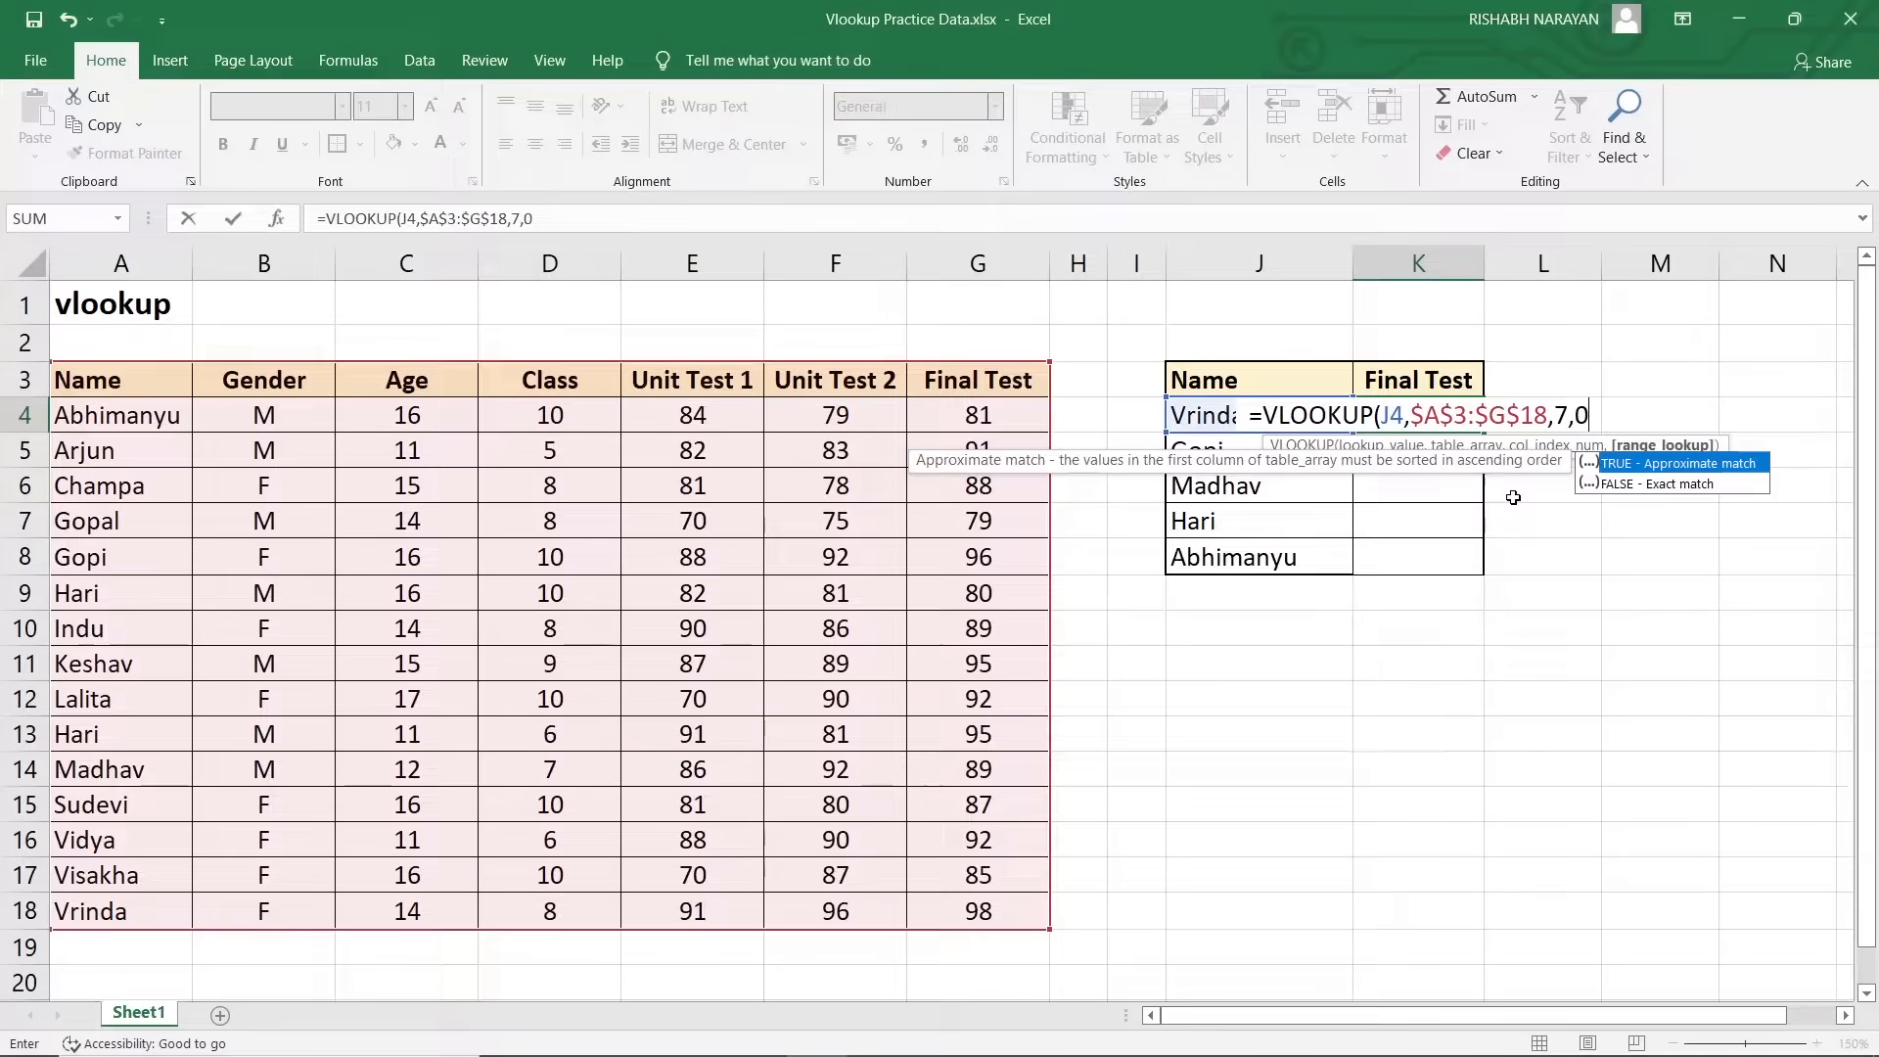
{"action": "key", "text": "Return"}
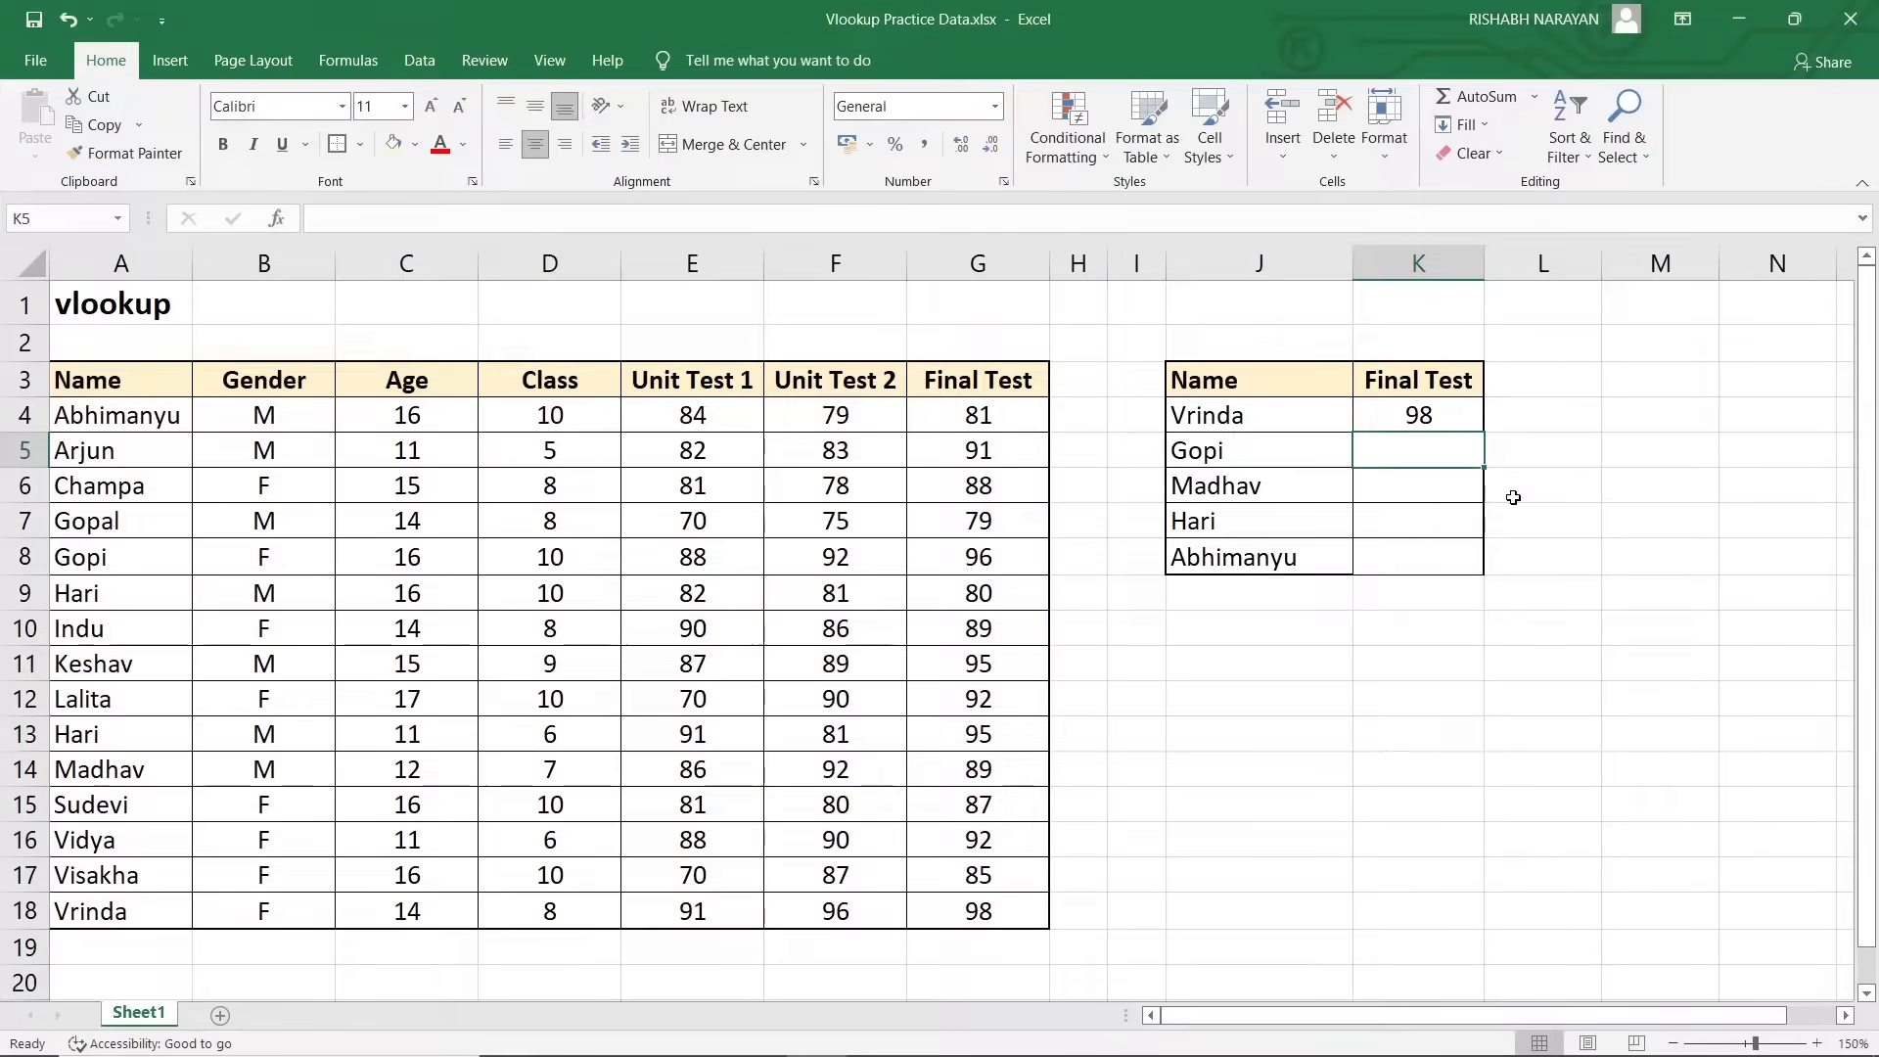
Check the K4 result against source row 18 and fill the formula down through K8
{"action": "left_click", "coordinate": [1448, 412]}
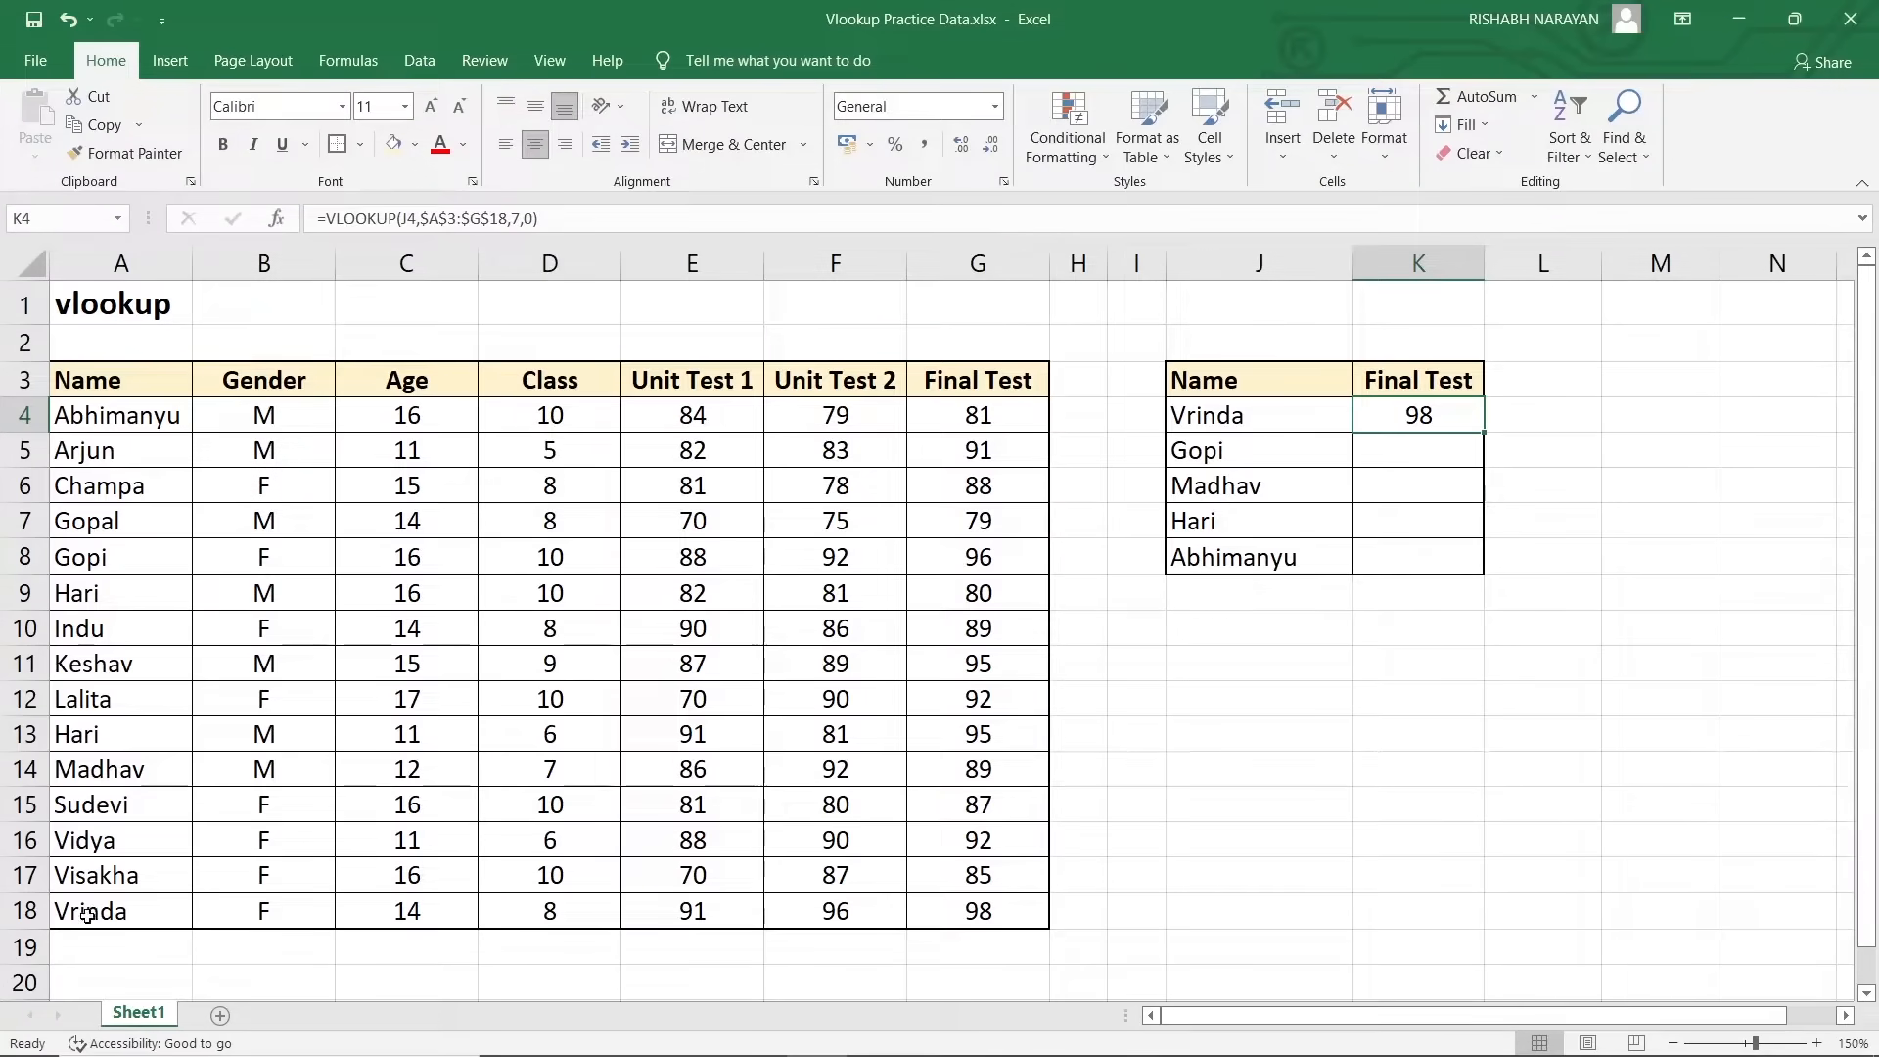
{"action": "left_click_drag", "start_coordinate": [93, 911], "coordinate": [973, 911]}
{"action": "left_click", "coordinate": [974, 911]}
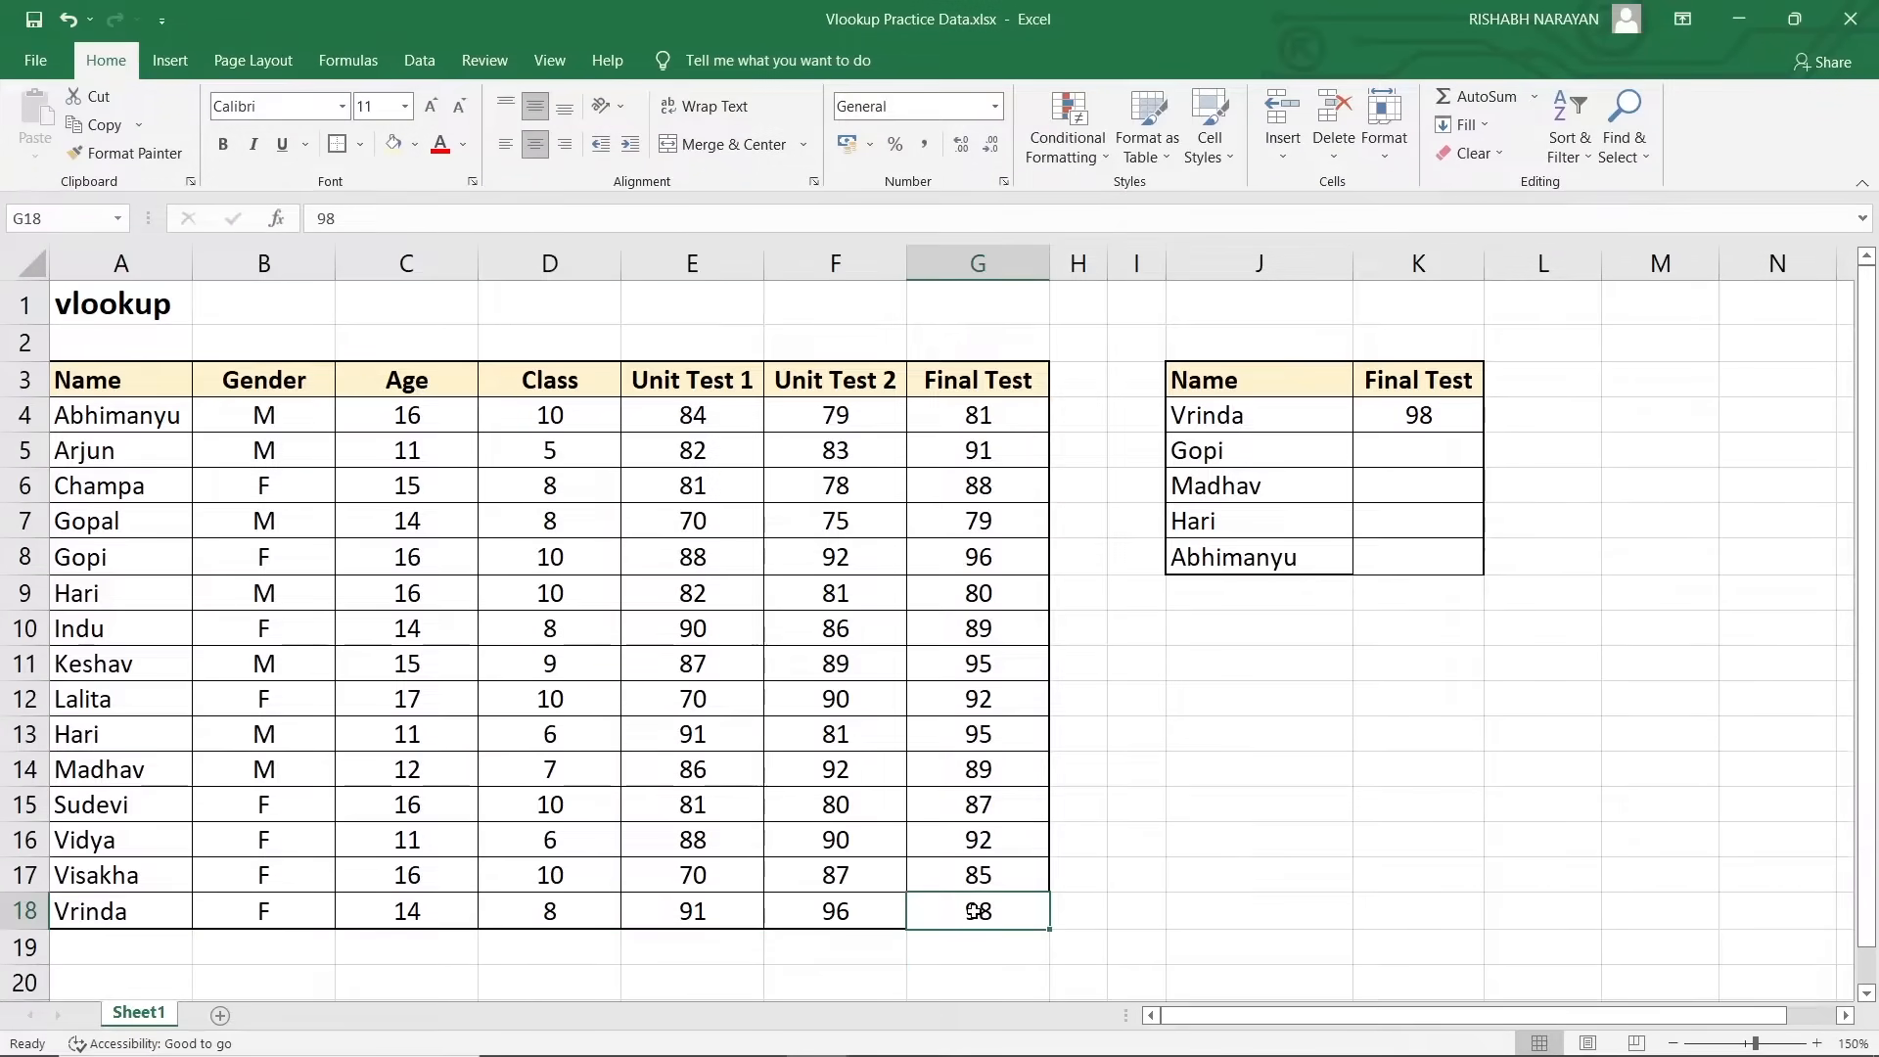
{"action": "left_click", "coordinate": [1430, 419]}
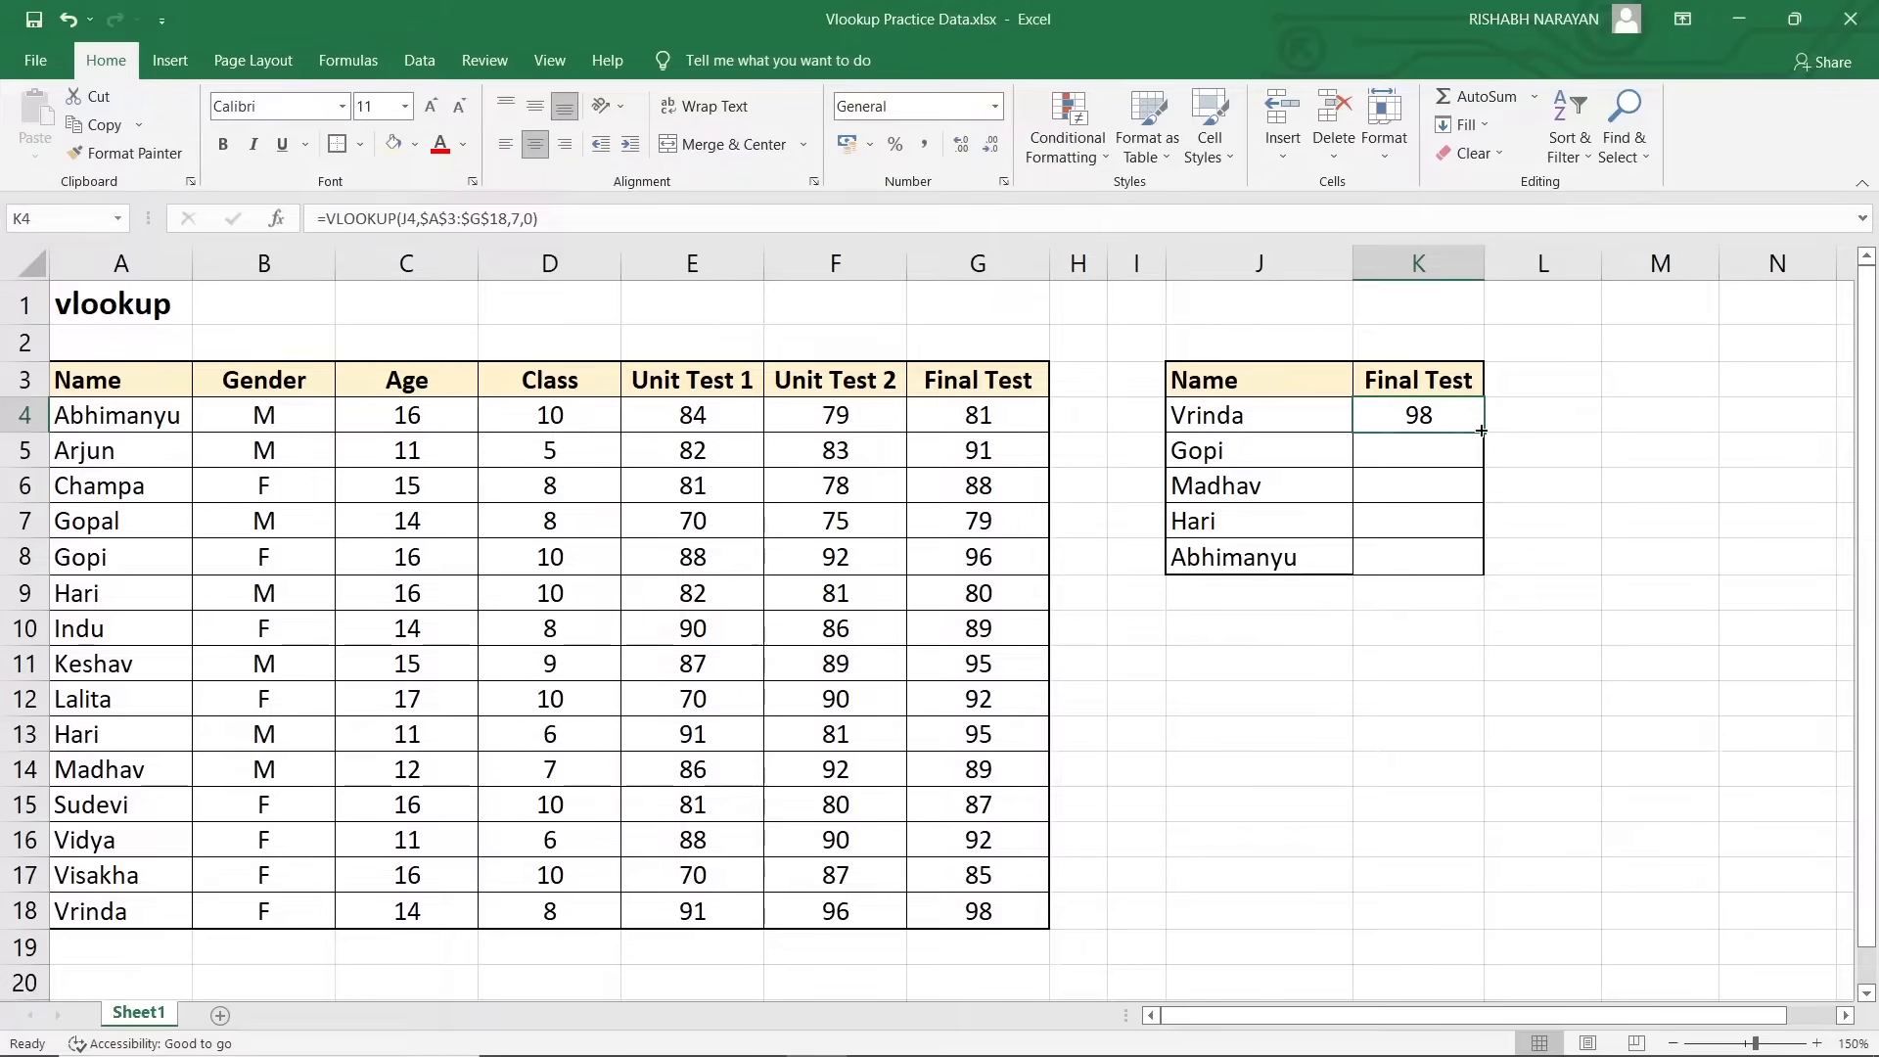
{"action": "left_click_drag", "start_coordinate": [1481, 433], "coordinate": [1486, 572]}
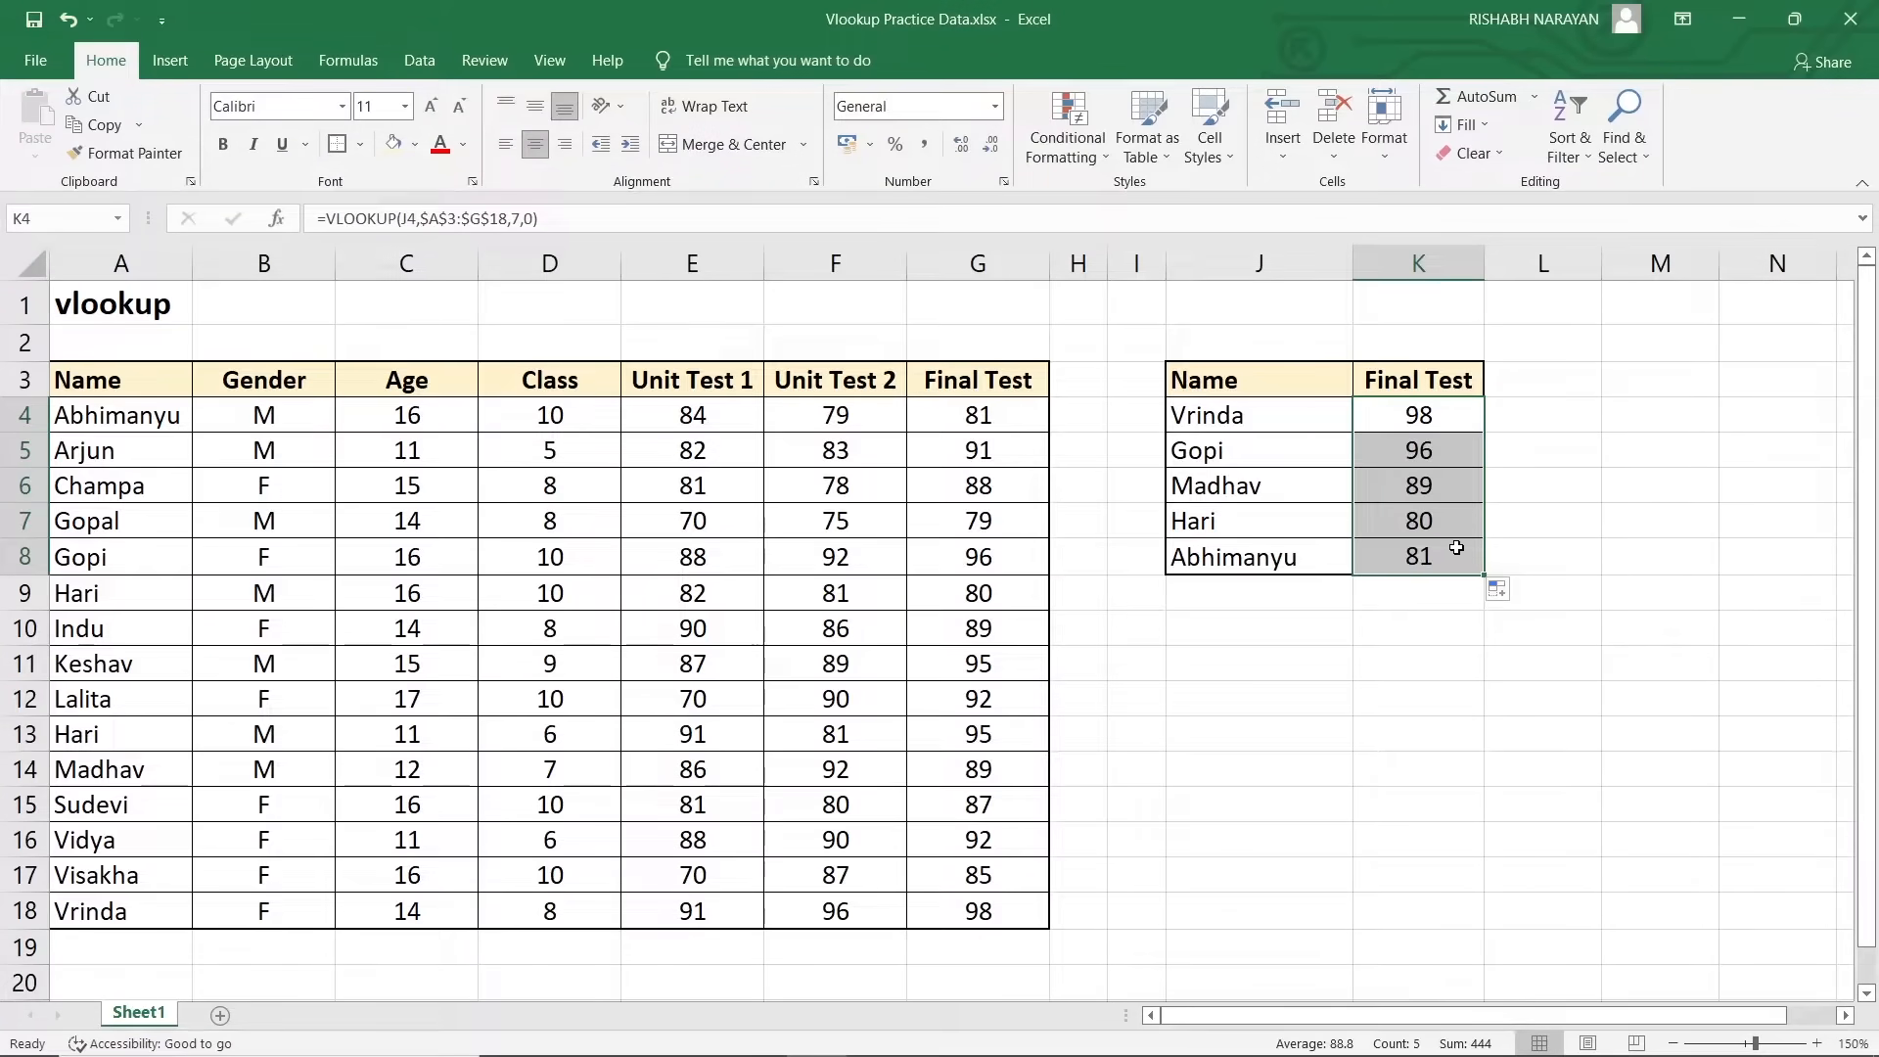
Check the lookup in K8 by comparing it with the matching name and Final Test score in source row 4
{"action": "left_click", "coordinate": [1431, 564]}
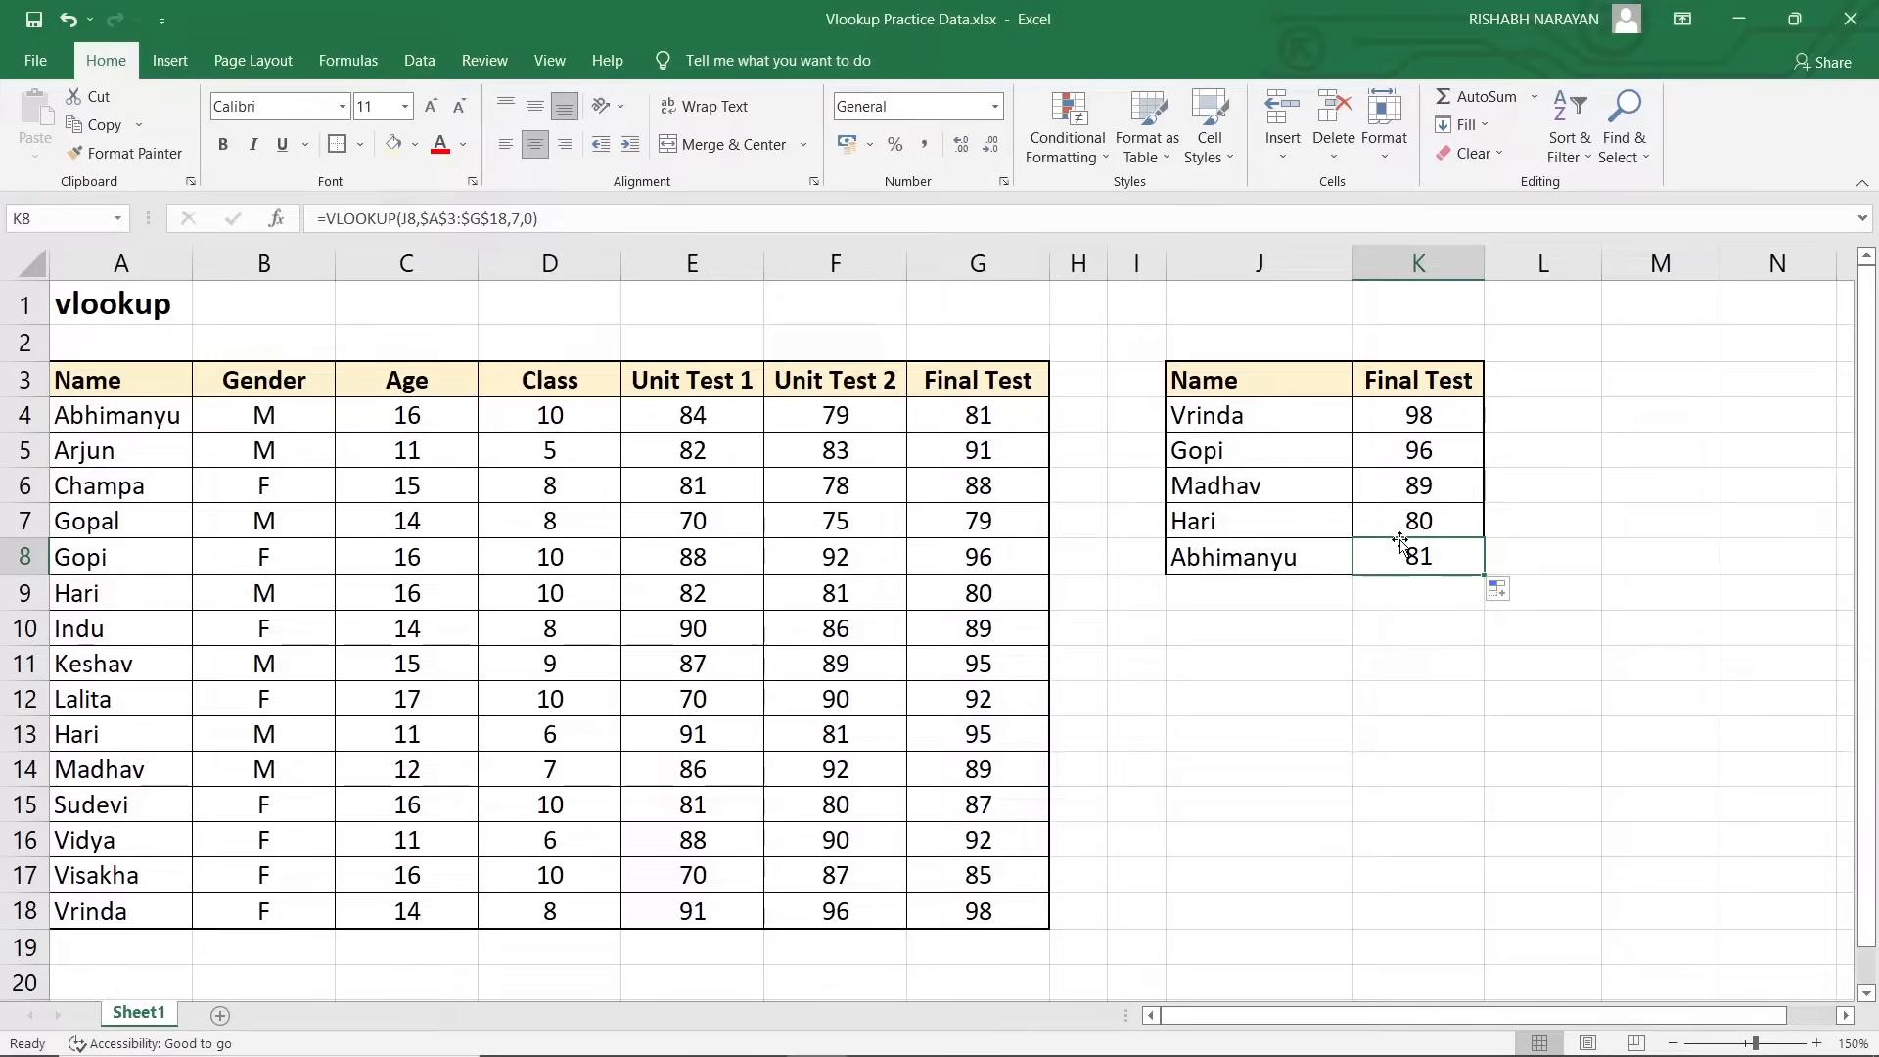
{"action": "left_click", "coordinate": [1277, 558]}
{"action": "left_click", "coordinate": [1406, 567]}
{"action": "left_click", "coordinate": [138, 418]}
{"action": "left_click", "coordinate": [974, 417]}
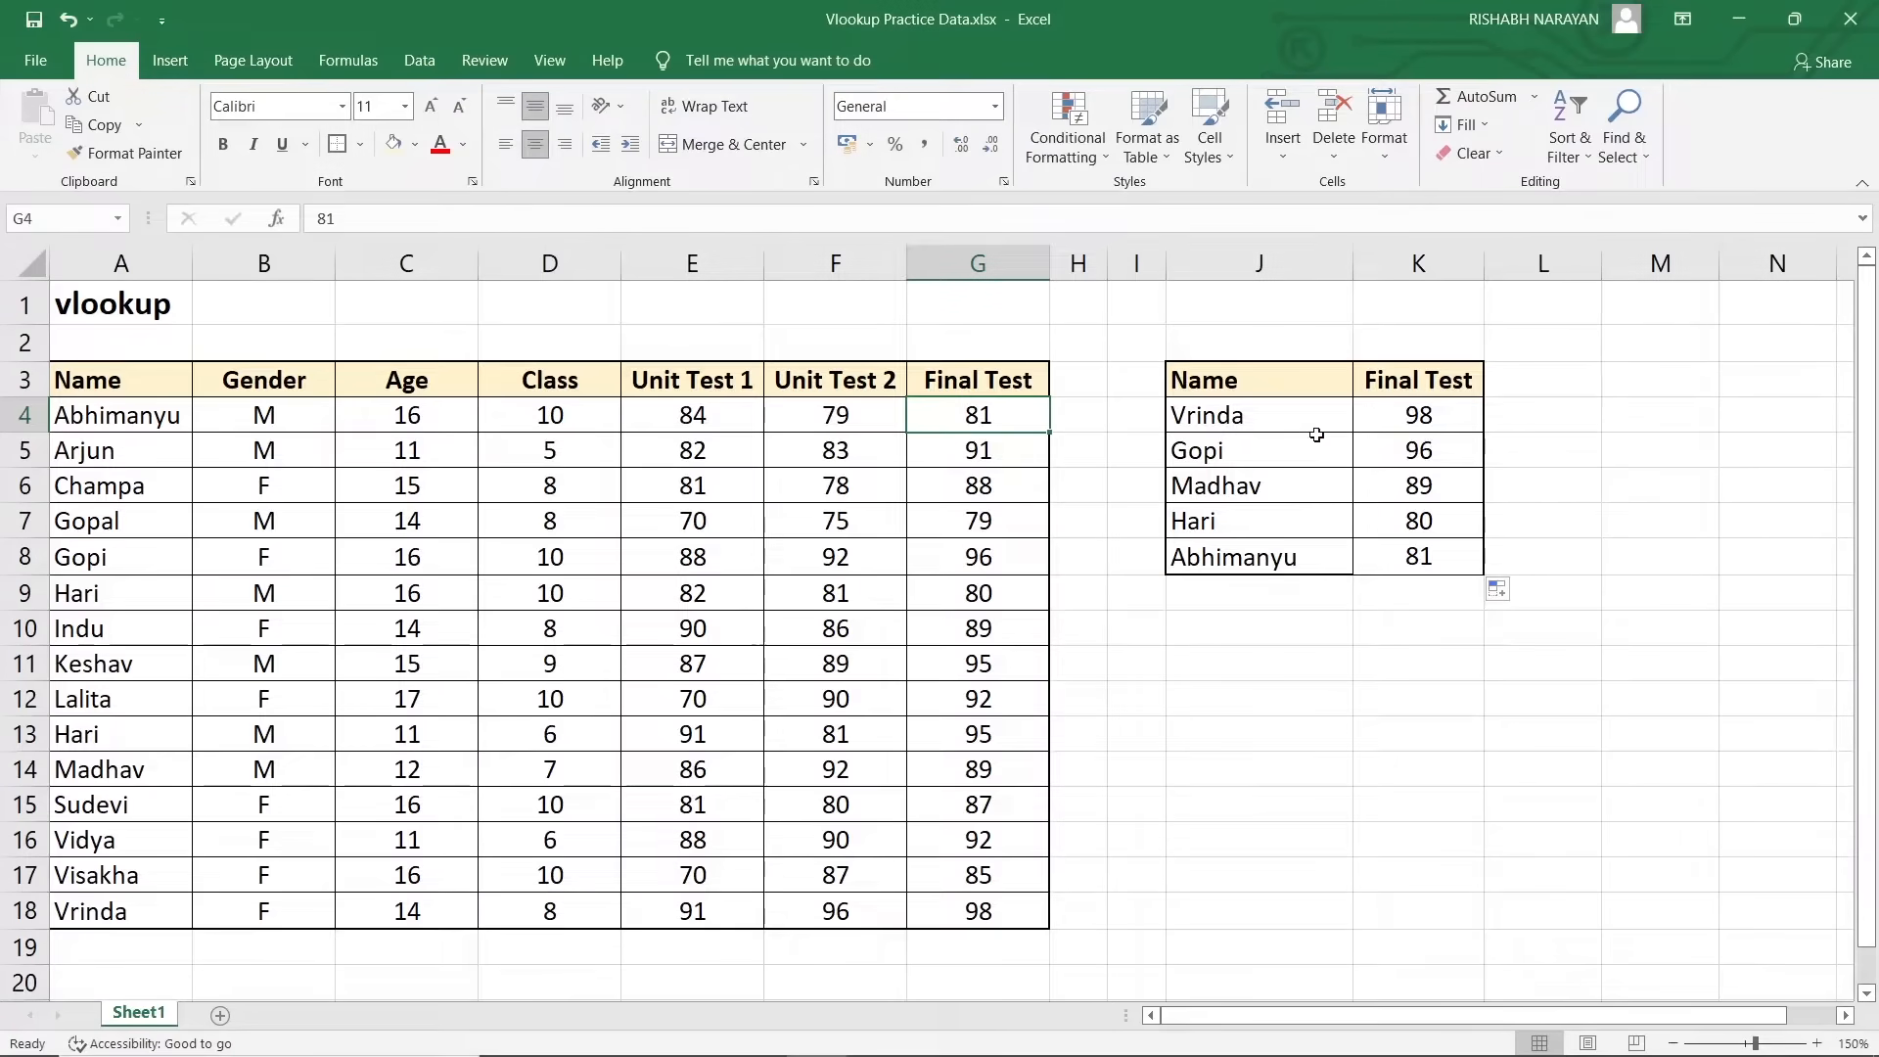
Review the names in J4:J8 and their looked-up Final Test scores in K4:K8
{"action": "left_click", "coordinate": [1285, 379]}
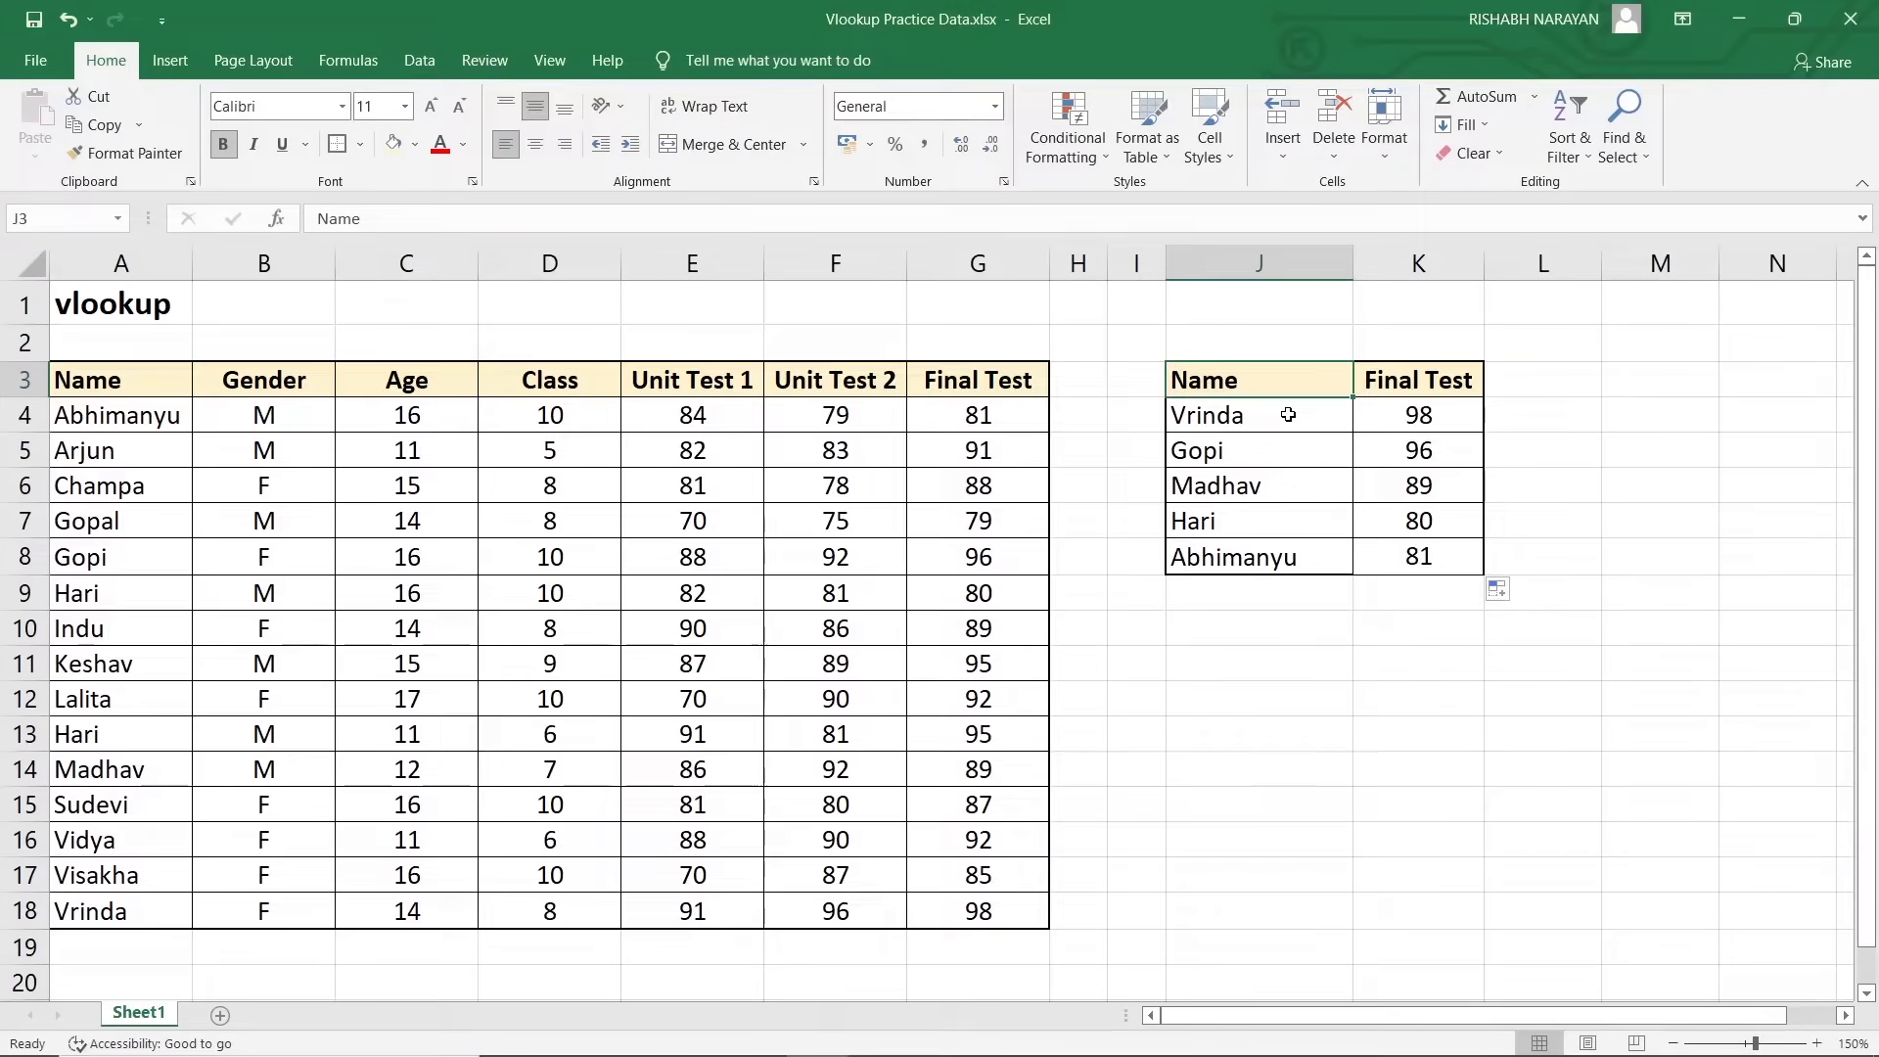
{"action": "left_click_drag", "start_coordinate": [1246, 421], "coordinate": [1260, 561]}
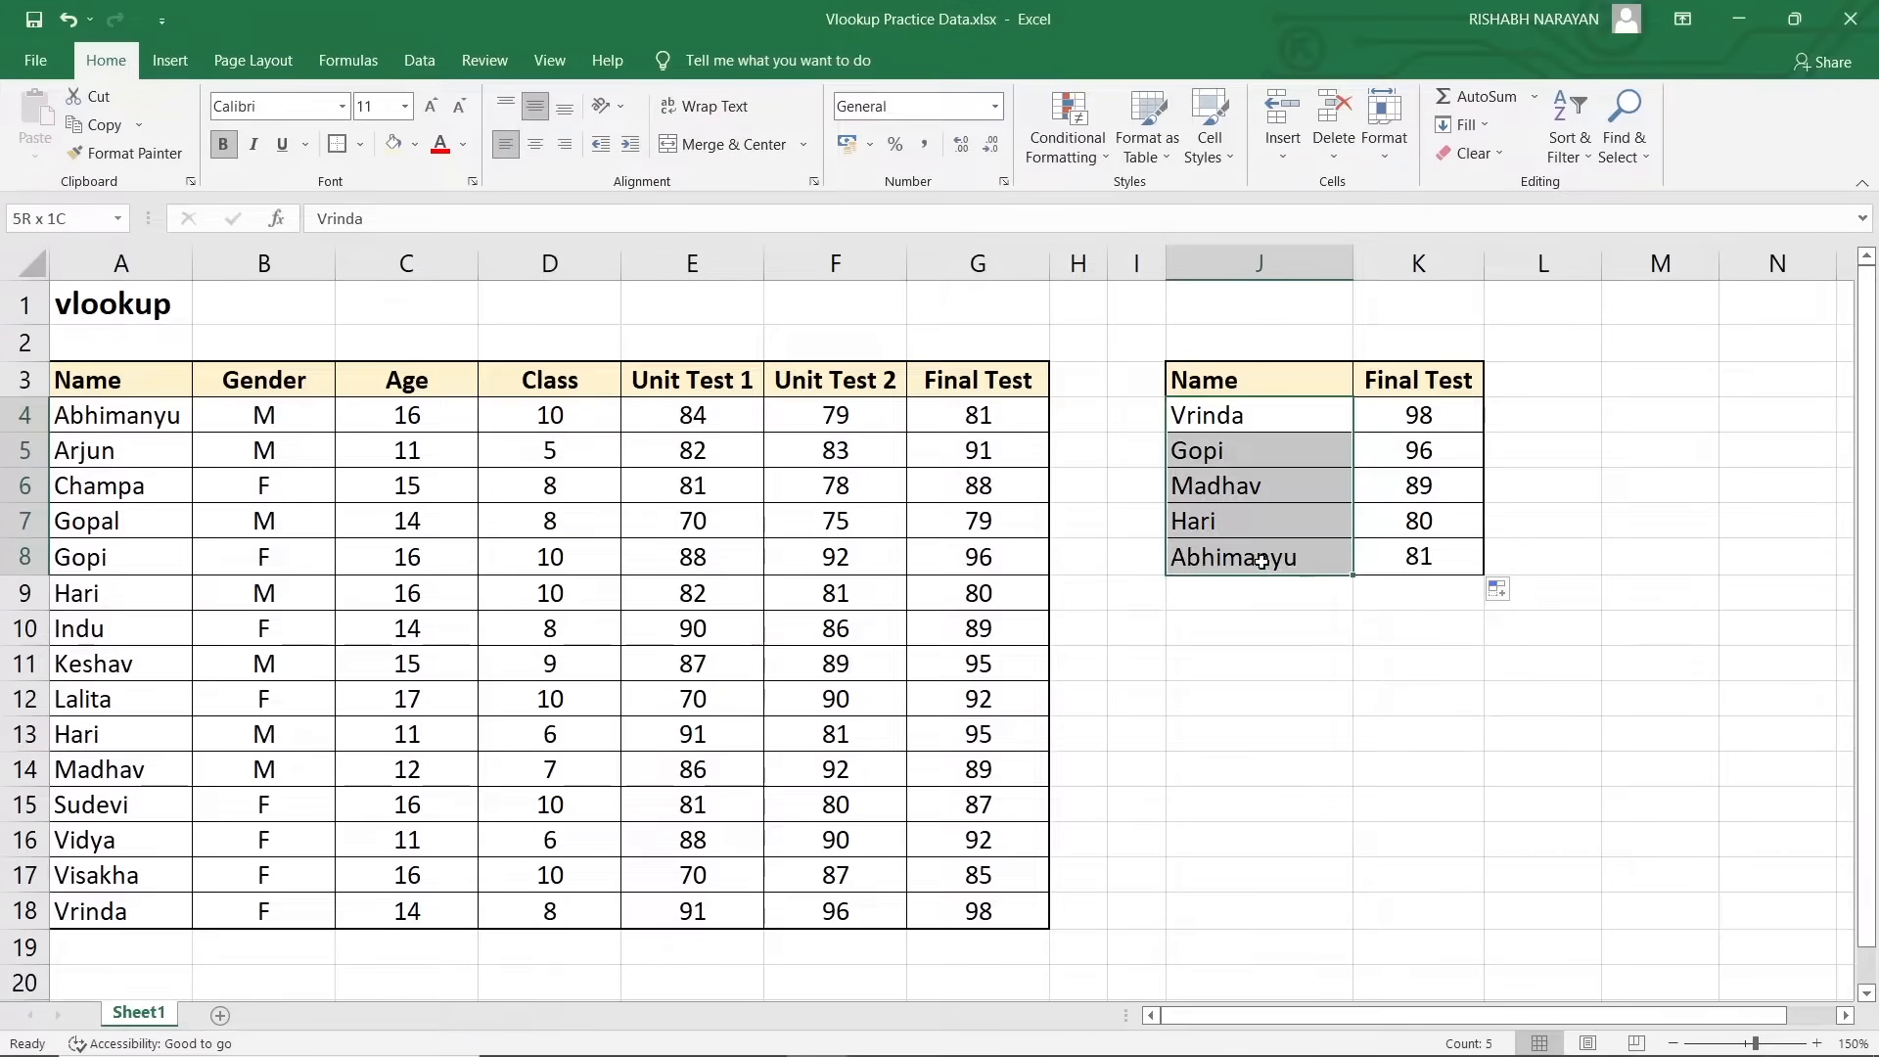
{"action": "left_click", "coordinate": [1251, 417]}
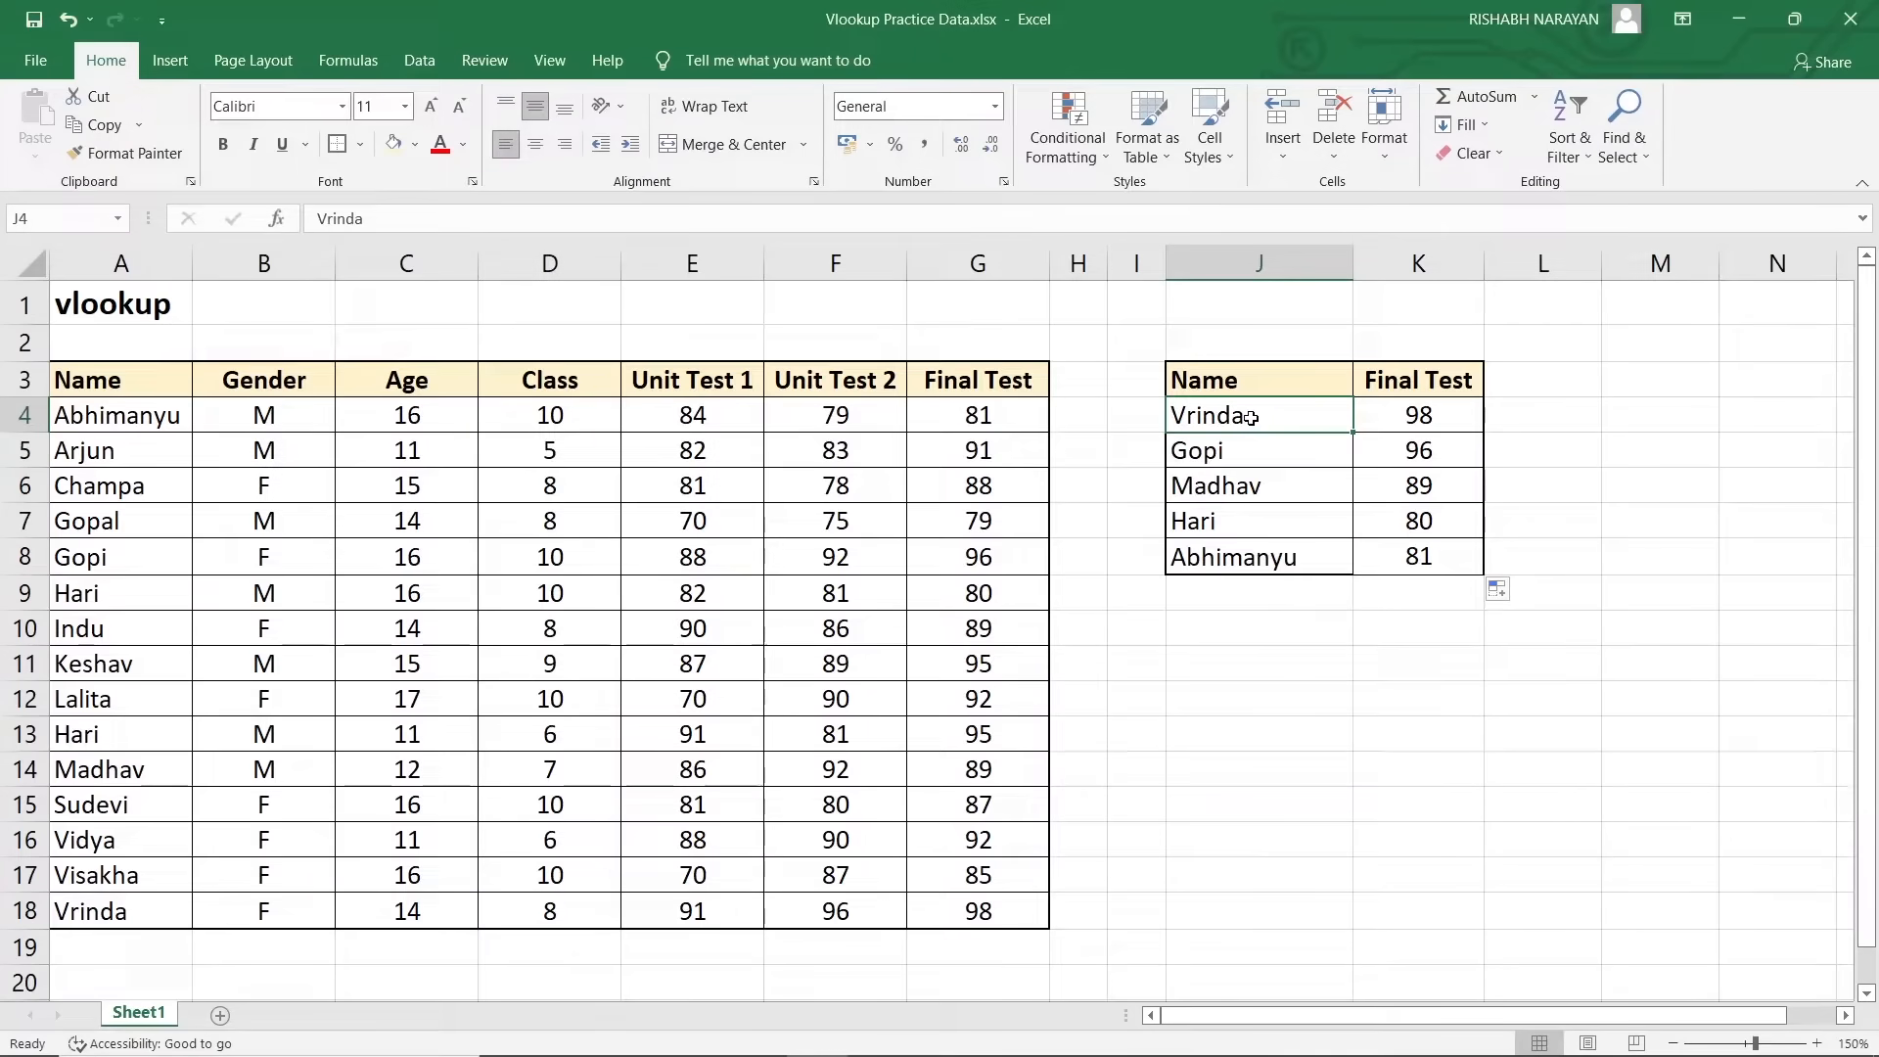
{"action": "left_click_drag", "start_coordinate": [1250, 416], "coordinate": [1259, 559]}
{"action": "left_click", "coordinate": [1242, 381]}
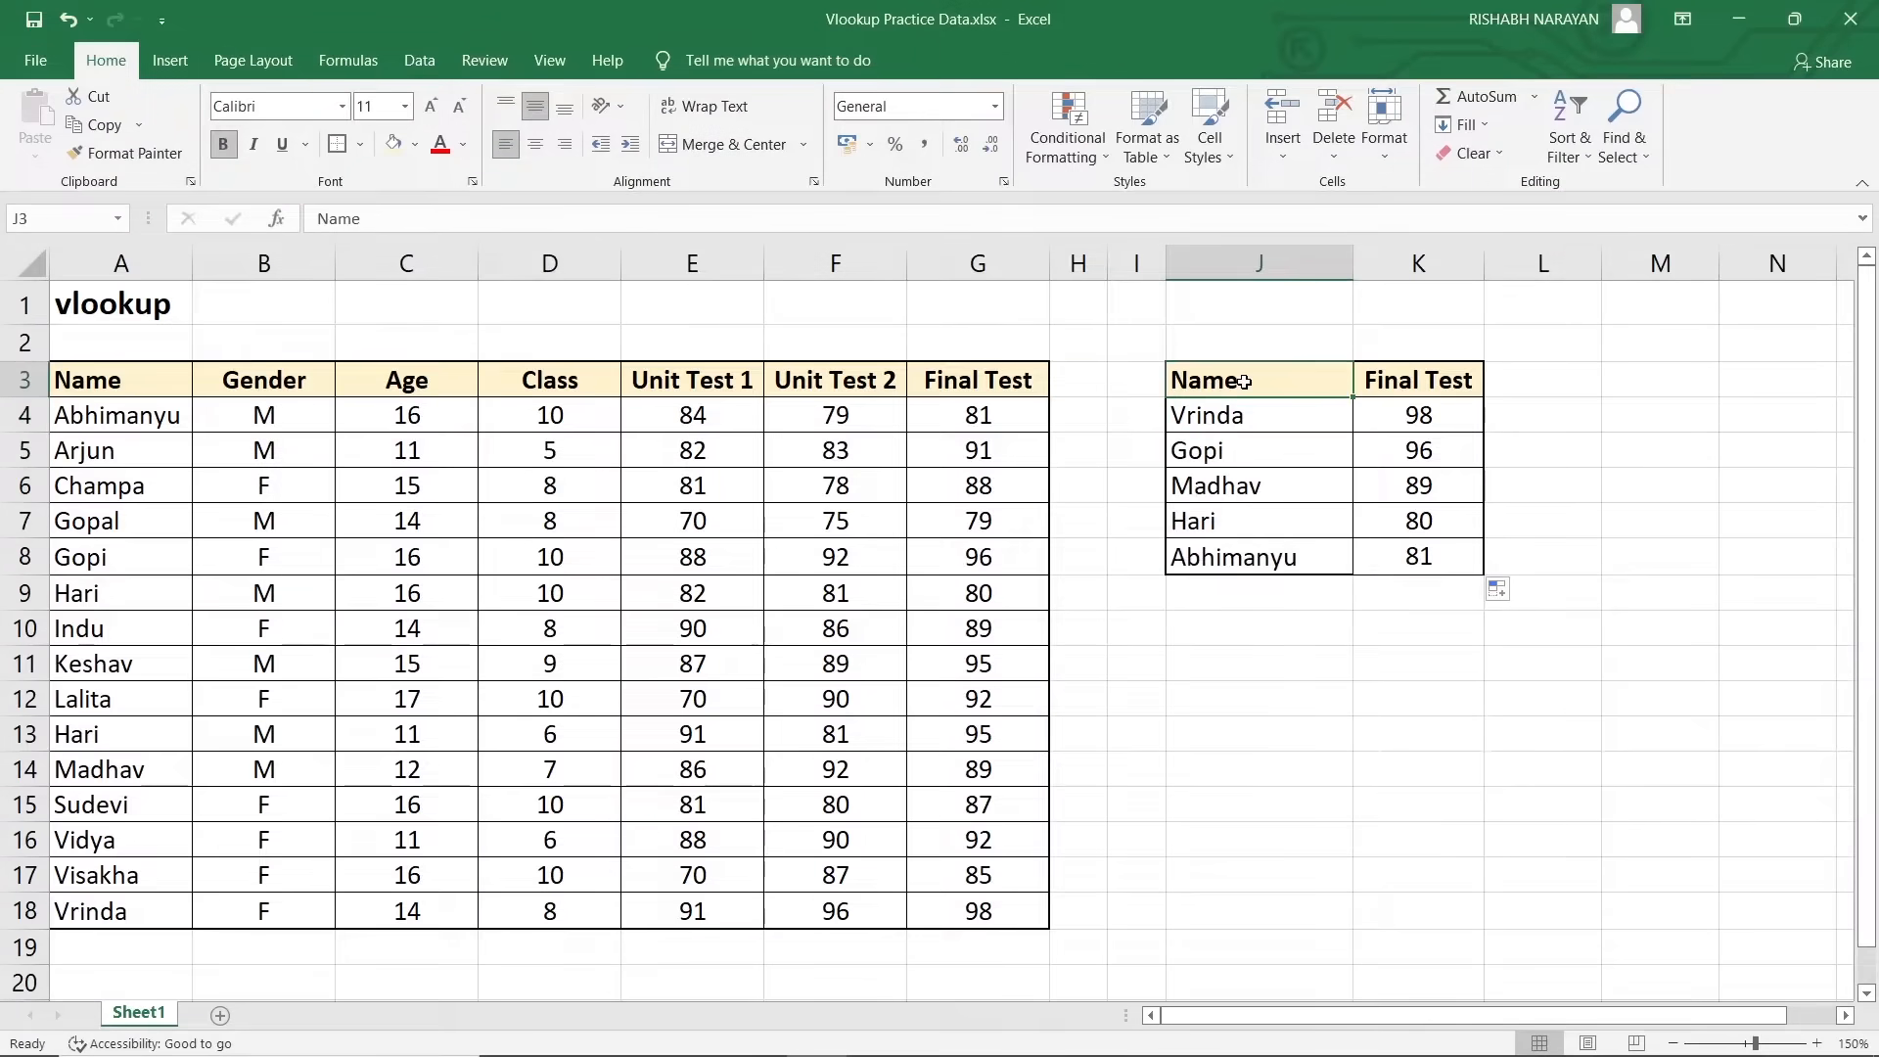
{"action": "left_click_drag", "start_coordinate": [1244, 412], "coordinate": [1260, 558]}
{"action": "left_click", "coordinate": [1267, 392]}
{"action": "left_click", "coordinate": [1277, 420]}
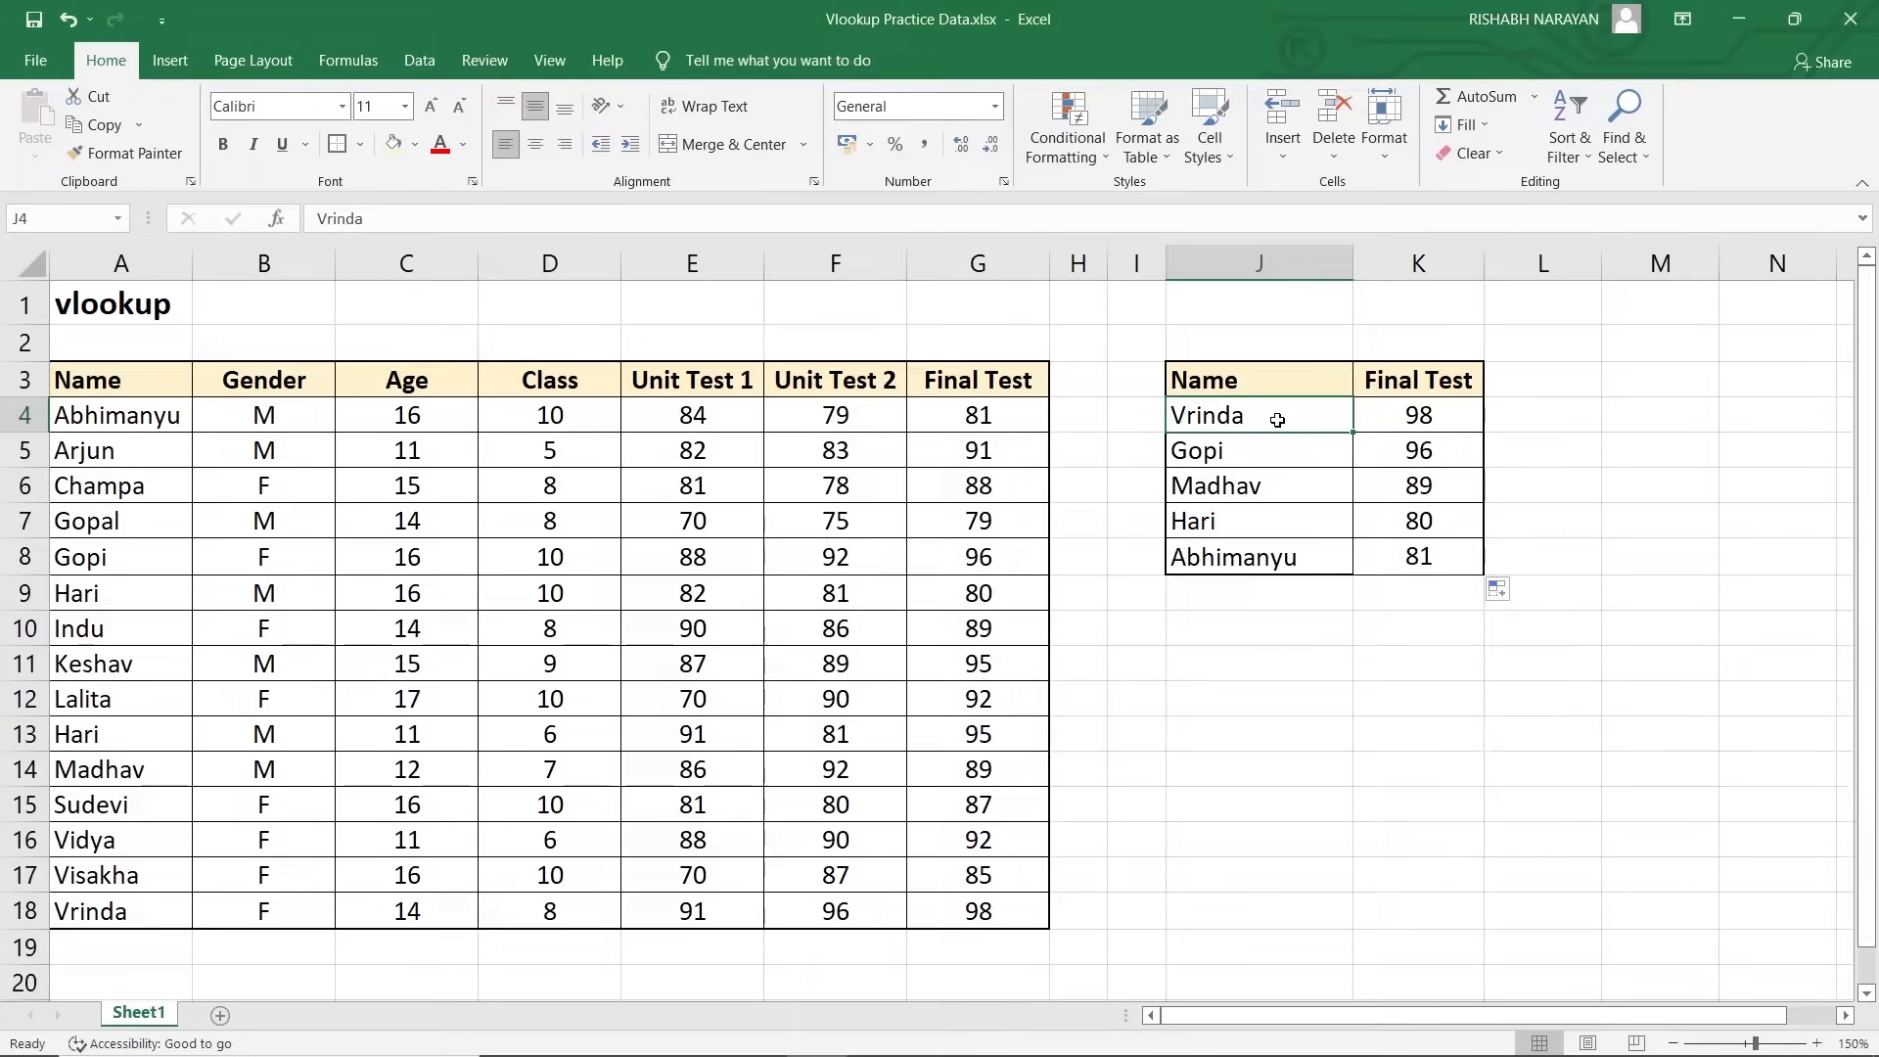
{"action": "left_click_drag", "start_coordinate": [1416, 421], "coordinate": [1422, 546]}
{"action": "left_click", "coordinate": [1235, 382]}
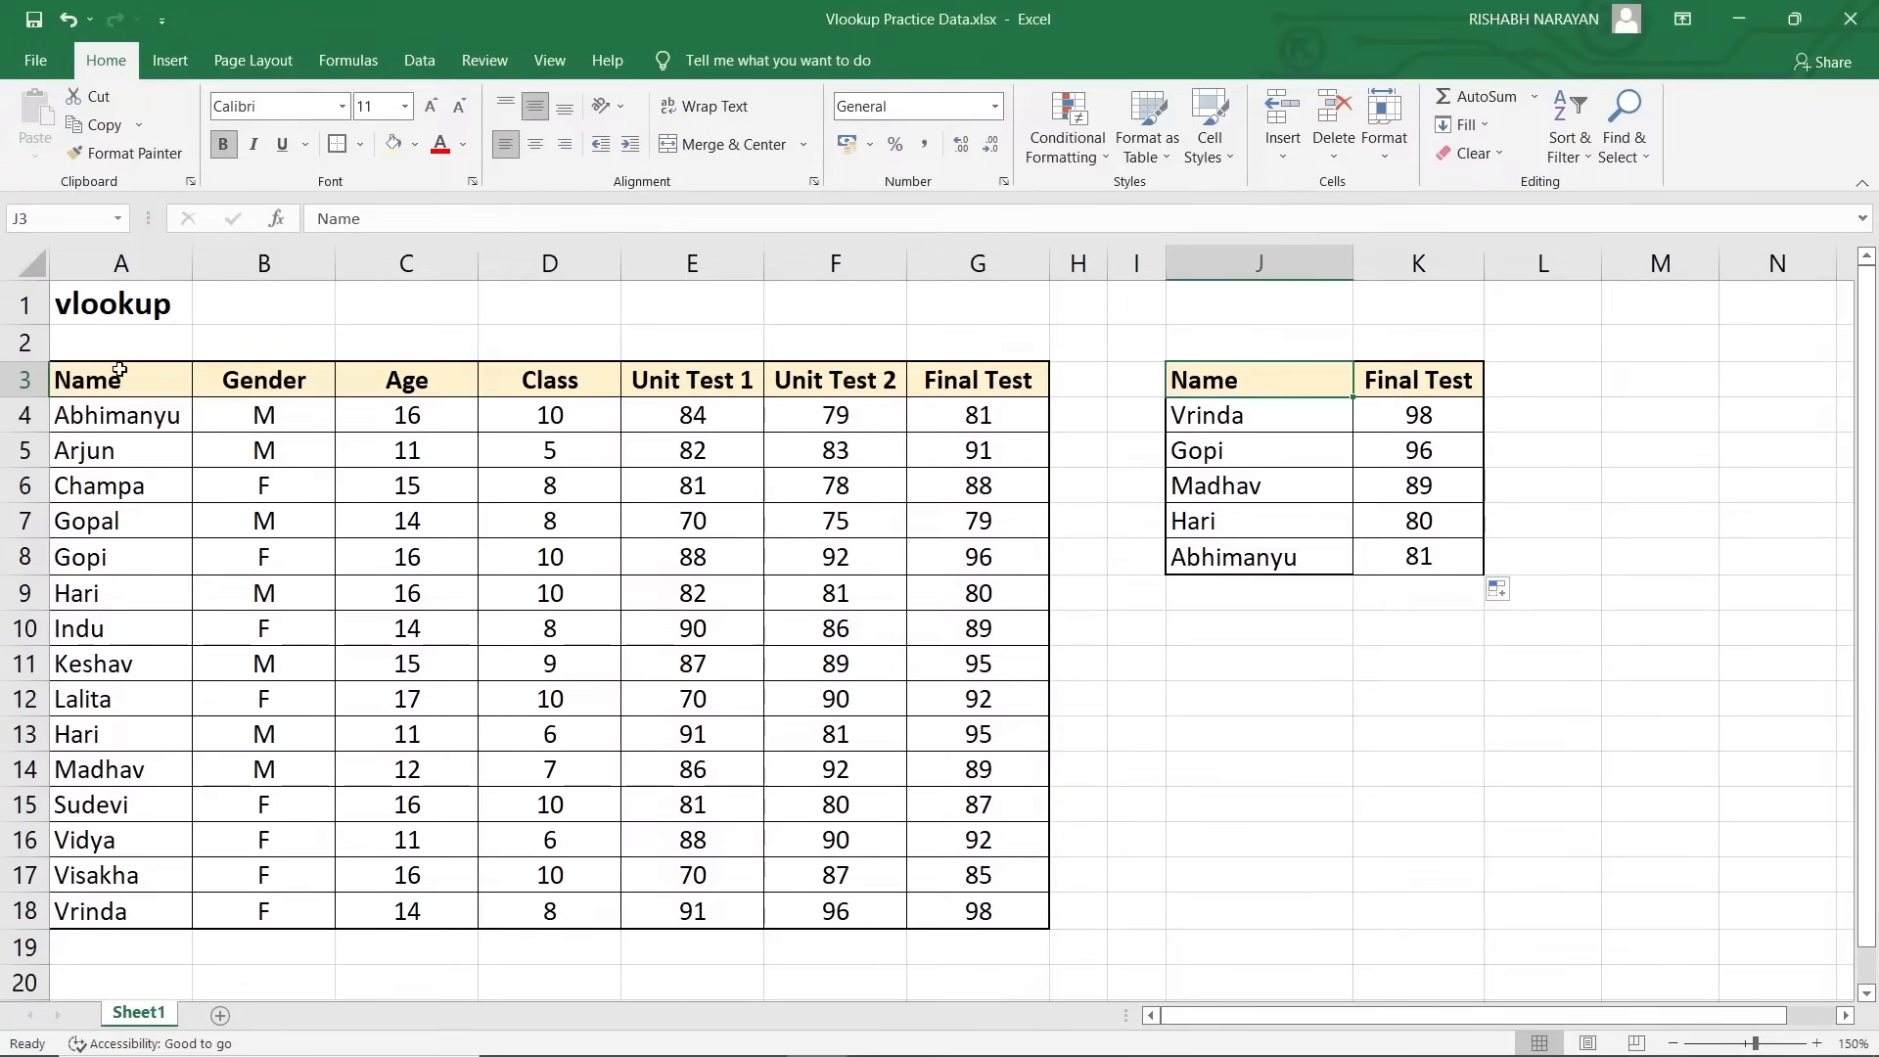
Highlight the duplicate names in A3:A18 with a Duplicate Values conditional formatting rule
{"action": "left_click_drag", "start_coordinate": [118, 371], "coordinate": [159, 911]}
{"action": "left_click", "coordinate": [1065, 144]}
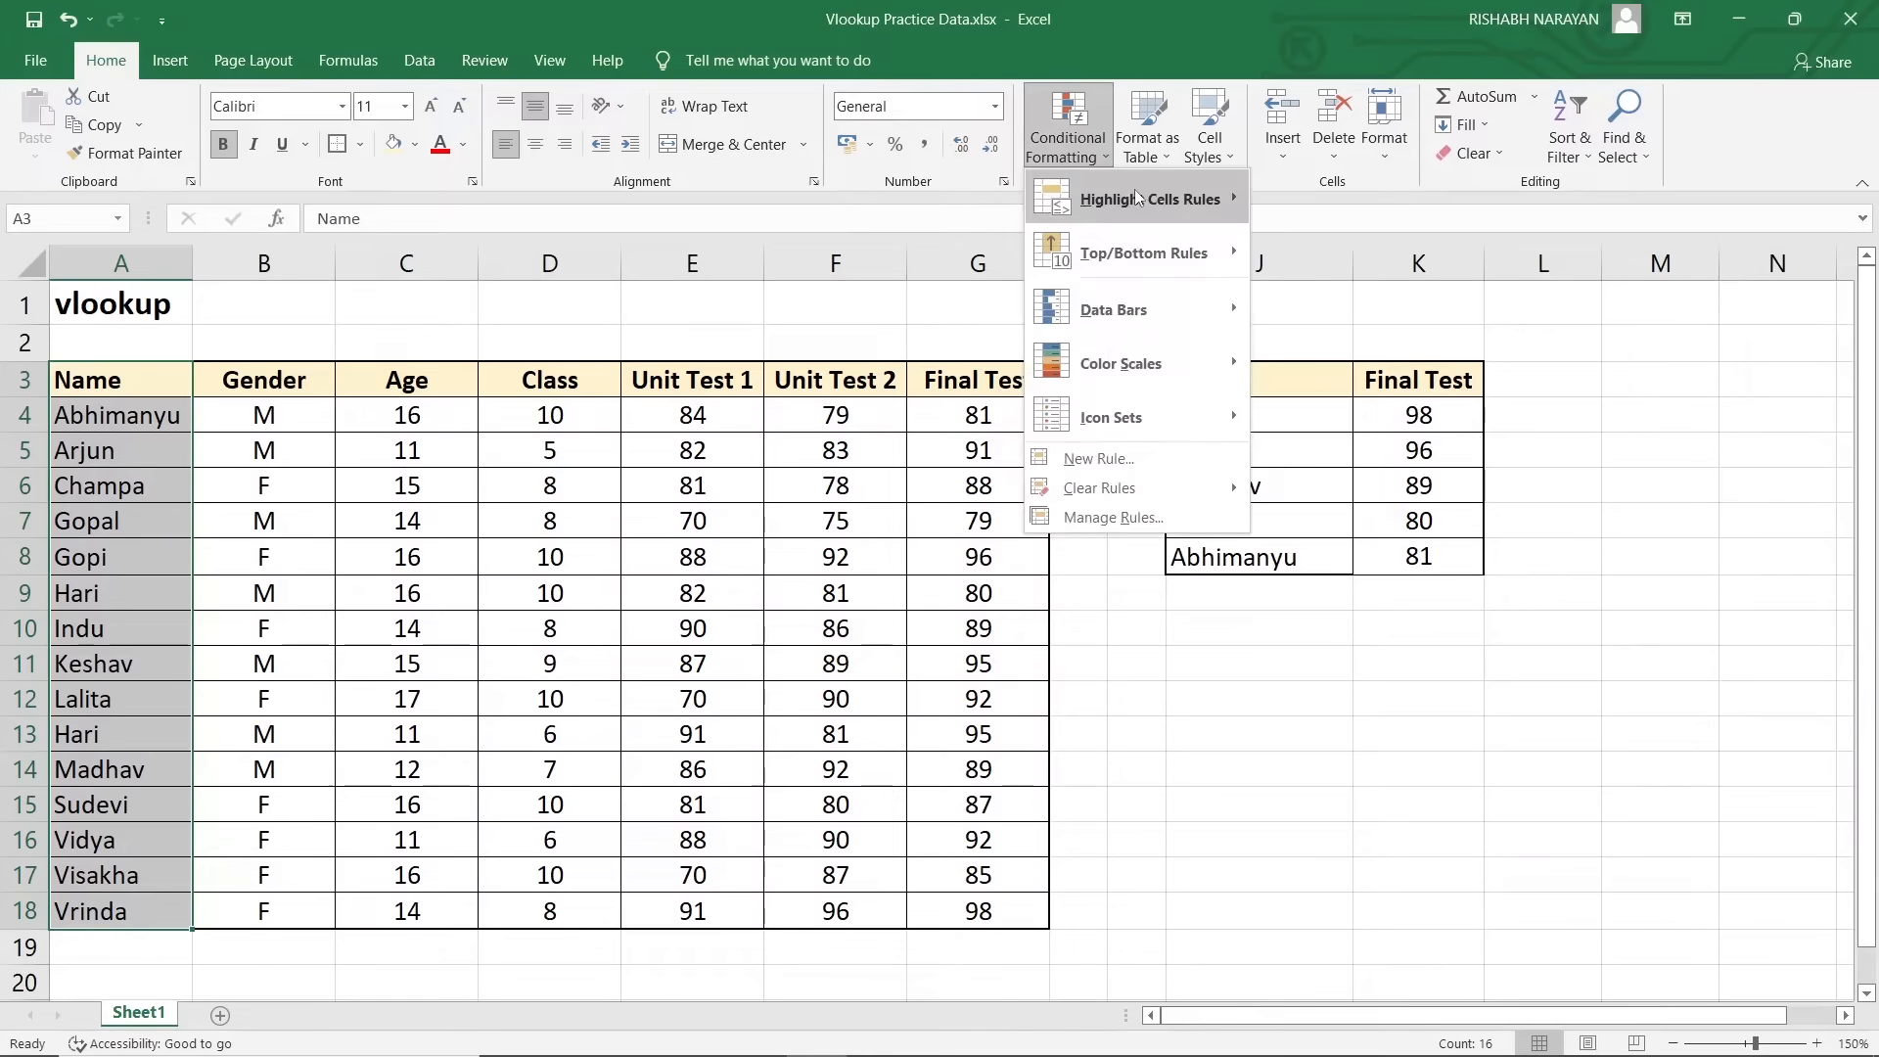
{"action": "mouse_move", "coordinate": [1135, 193]}
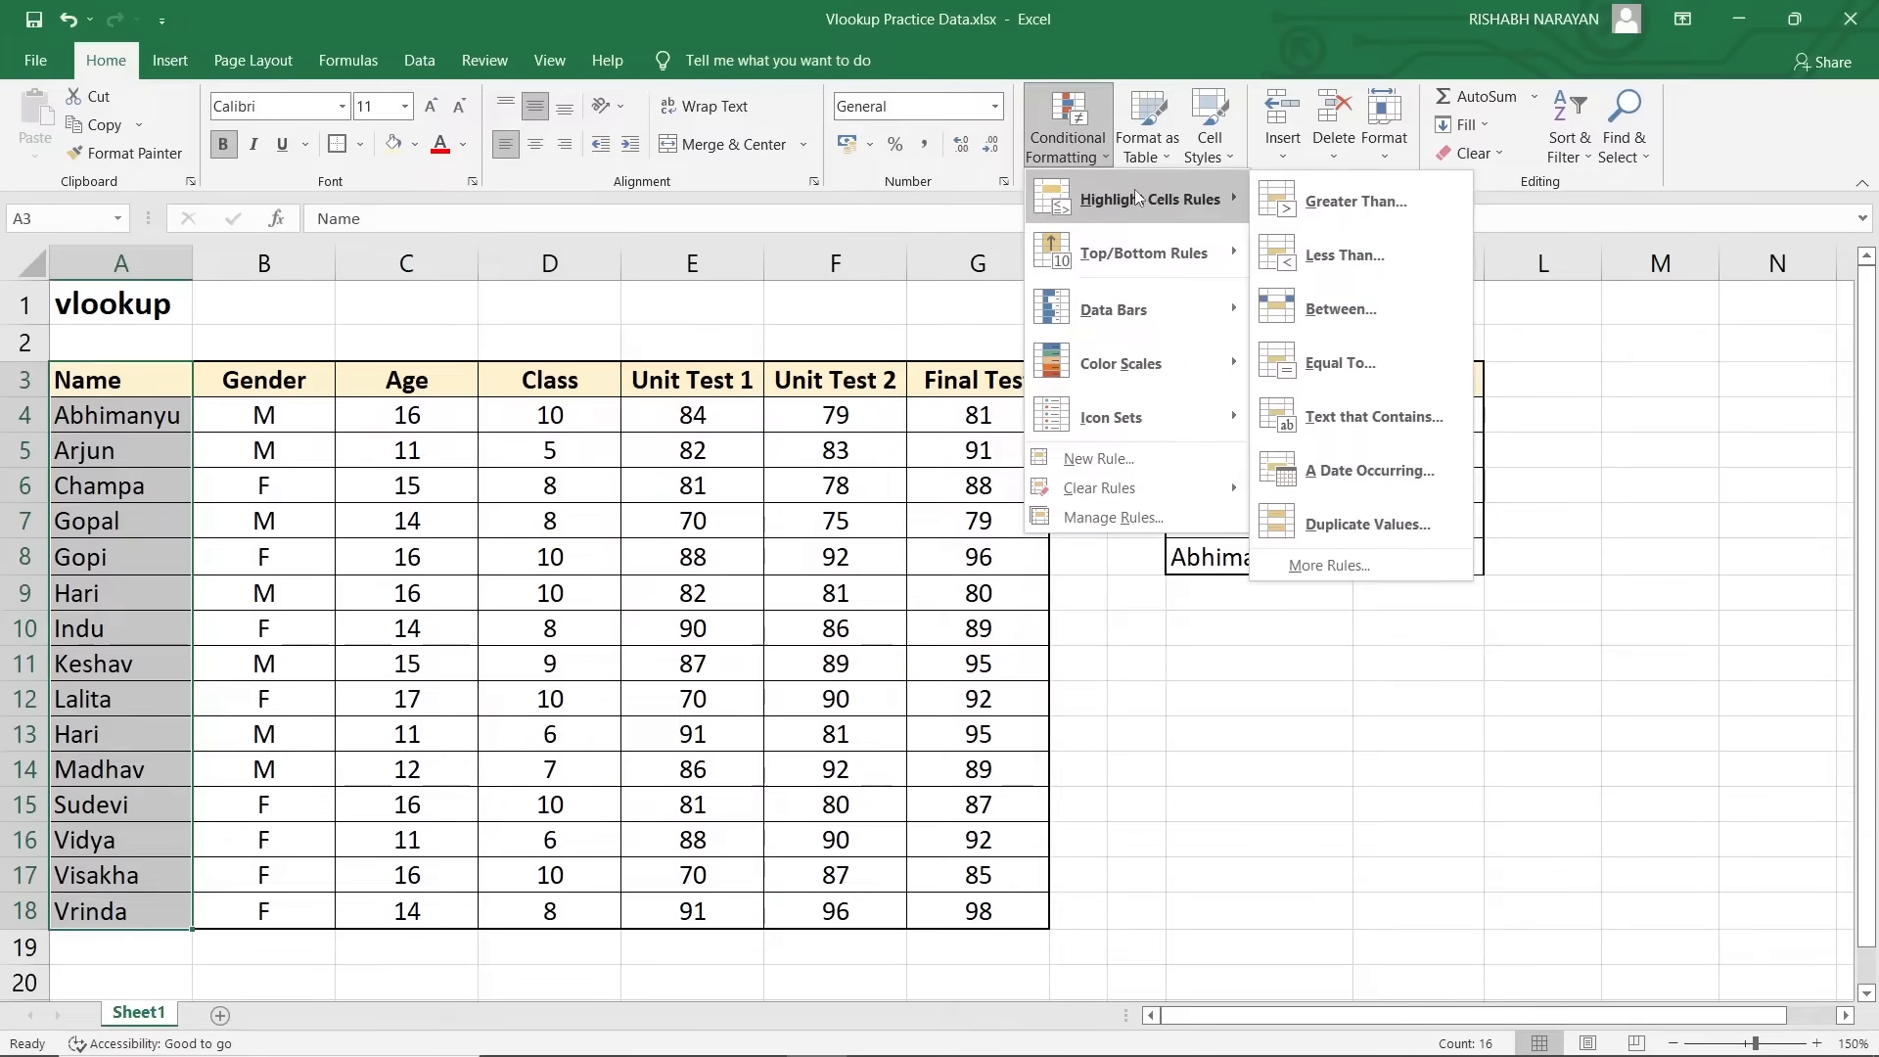
{"action": "left_click", "coordinate": [1388, 529]}
{"action": "left_click", "coordinate": [1162, 671]}
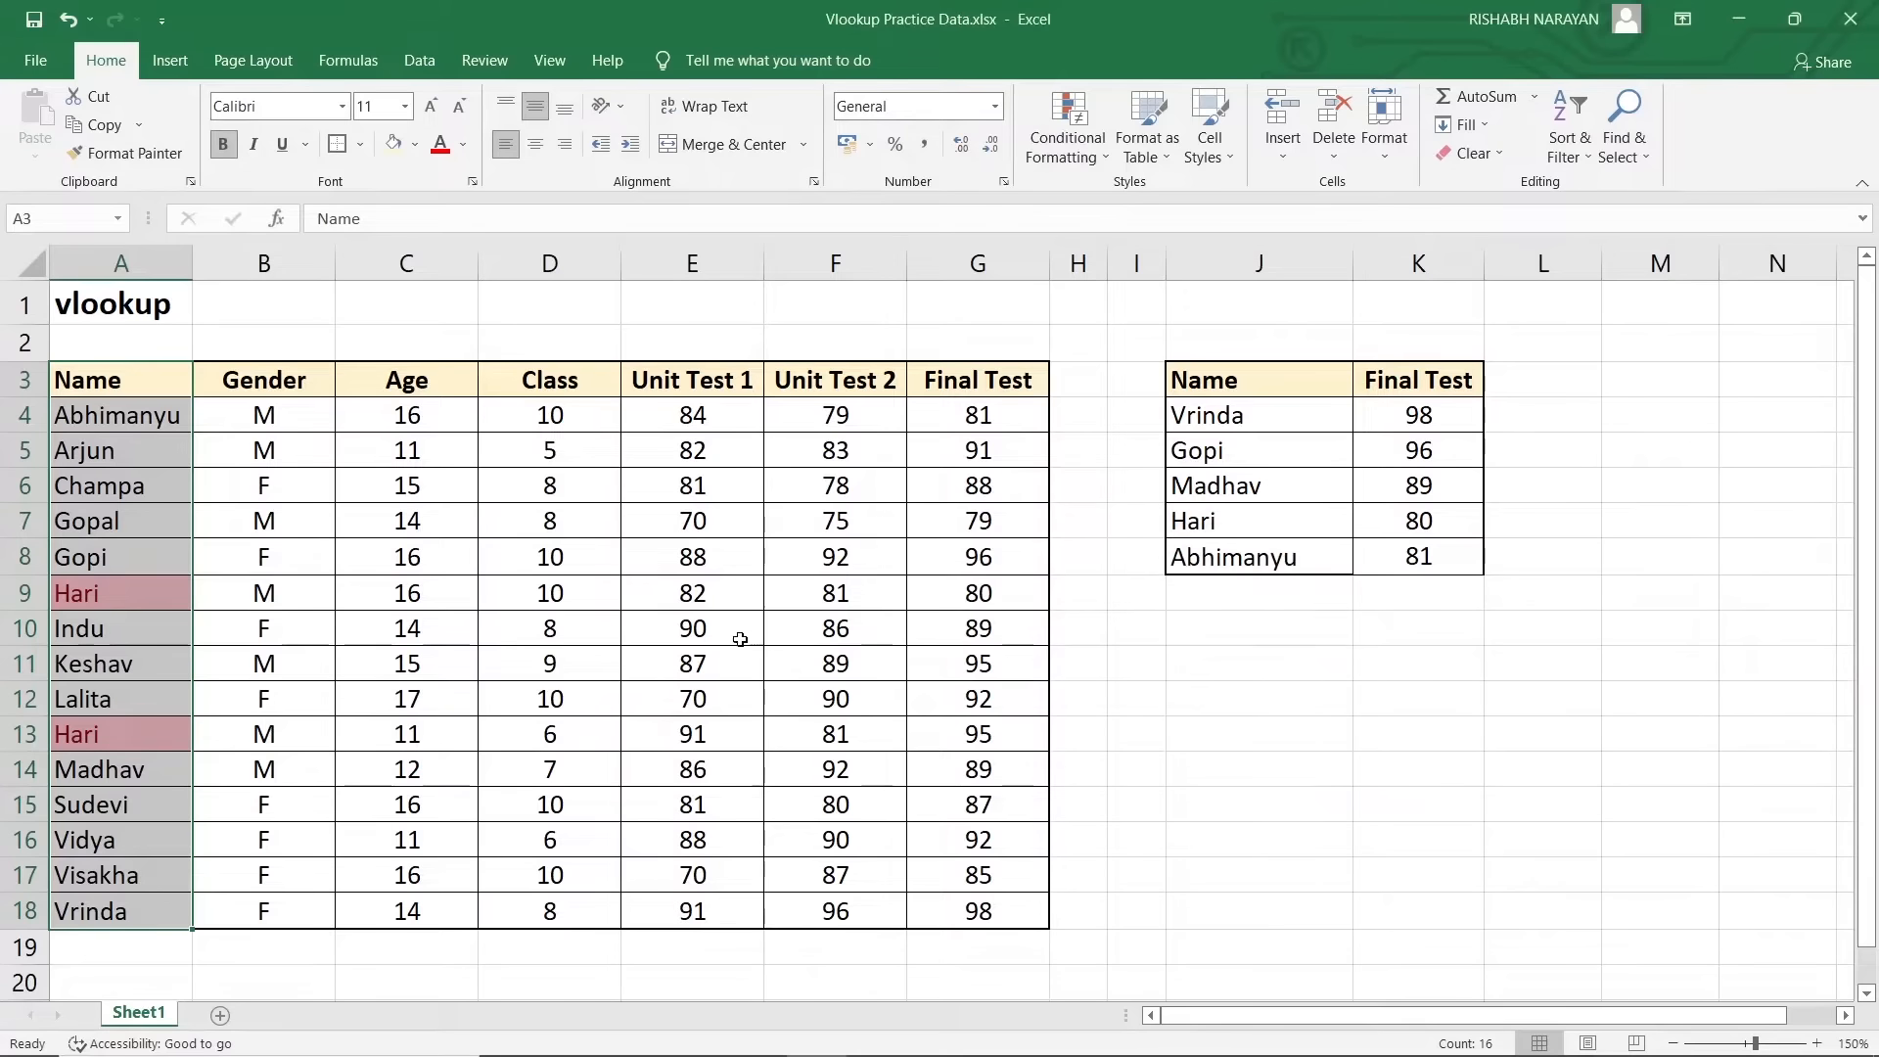
Compare the gender, age and class of the two highlighted duplicate-name students in rows 9 and 13
{"action": "left_click", "coordinate": [112, 385]}
{"action": "left_click", "coordinate": [135, 607]}
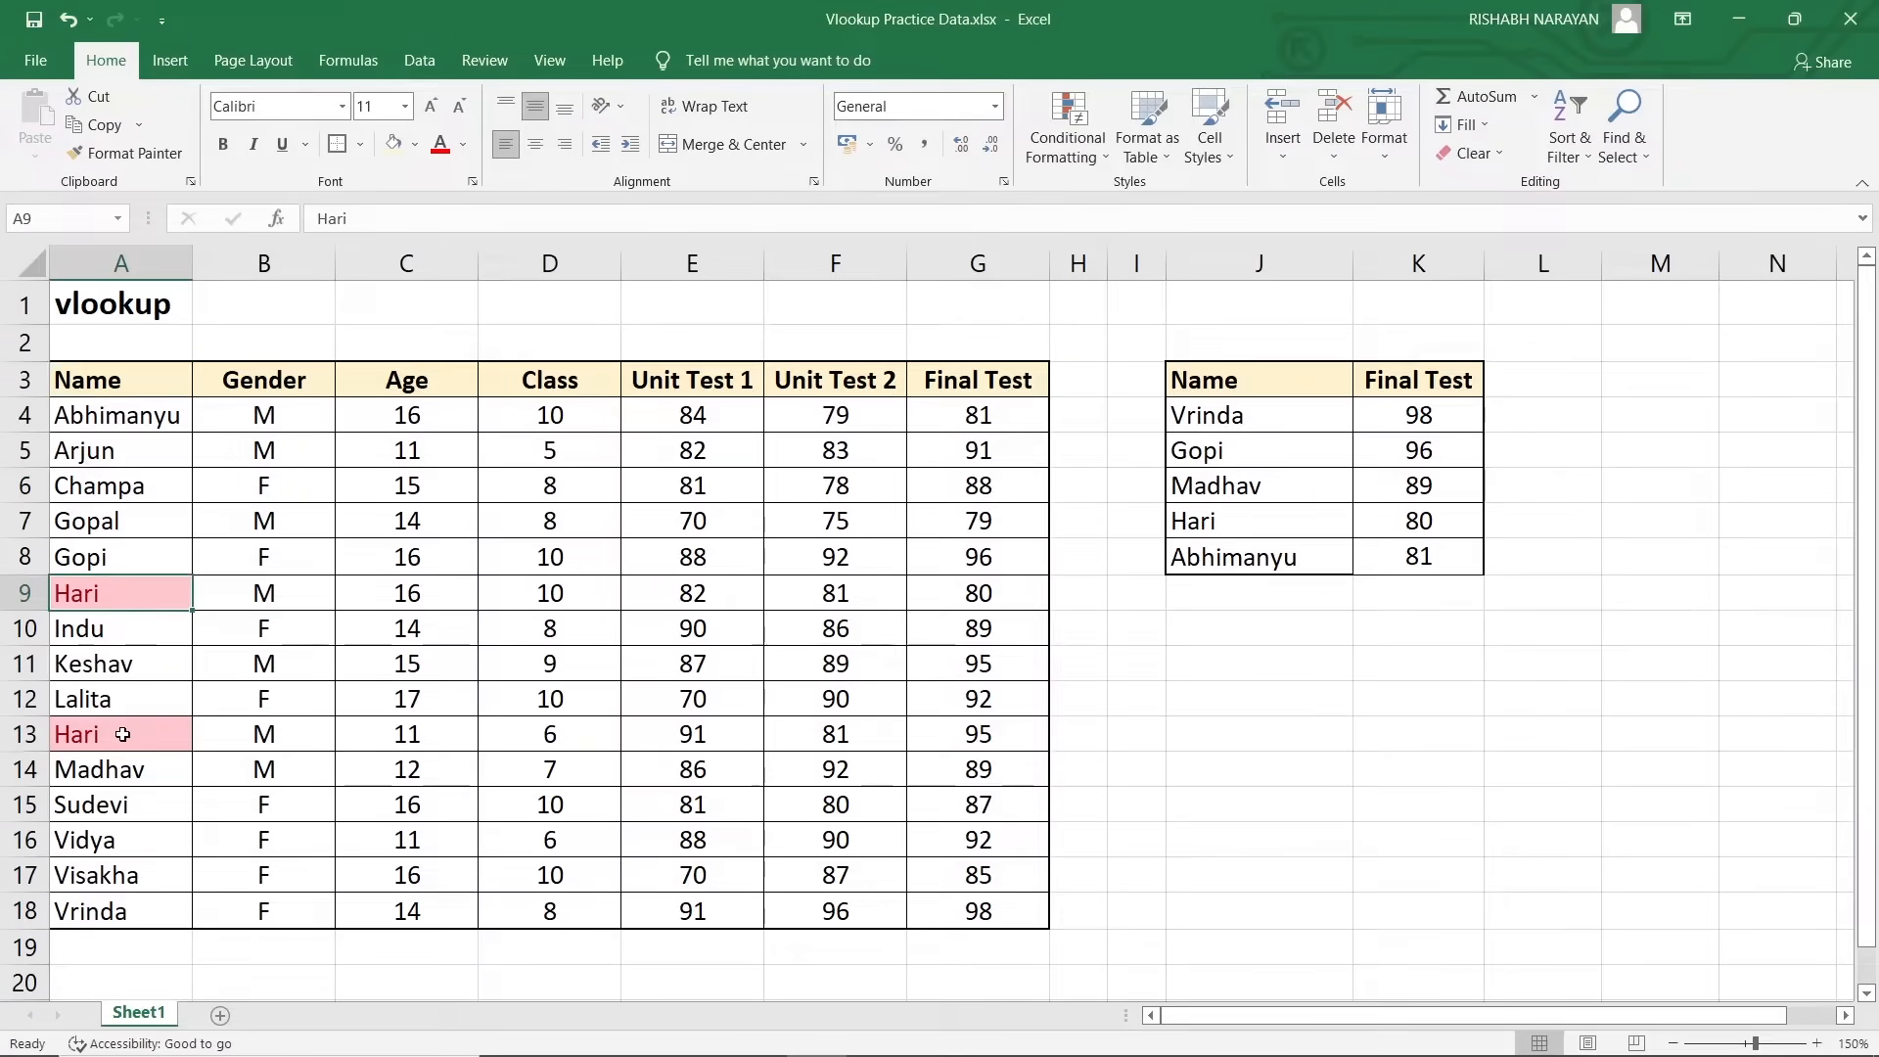
{"action": "left_click", "coordinate": [125, 732]}
{"action": "left_click", "coordinate": [102, 597]}
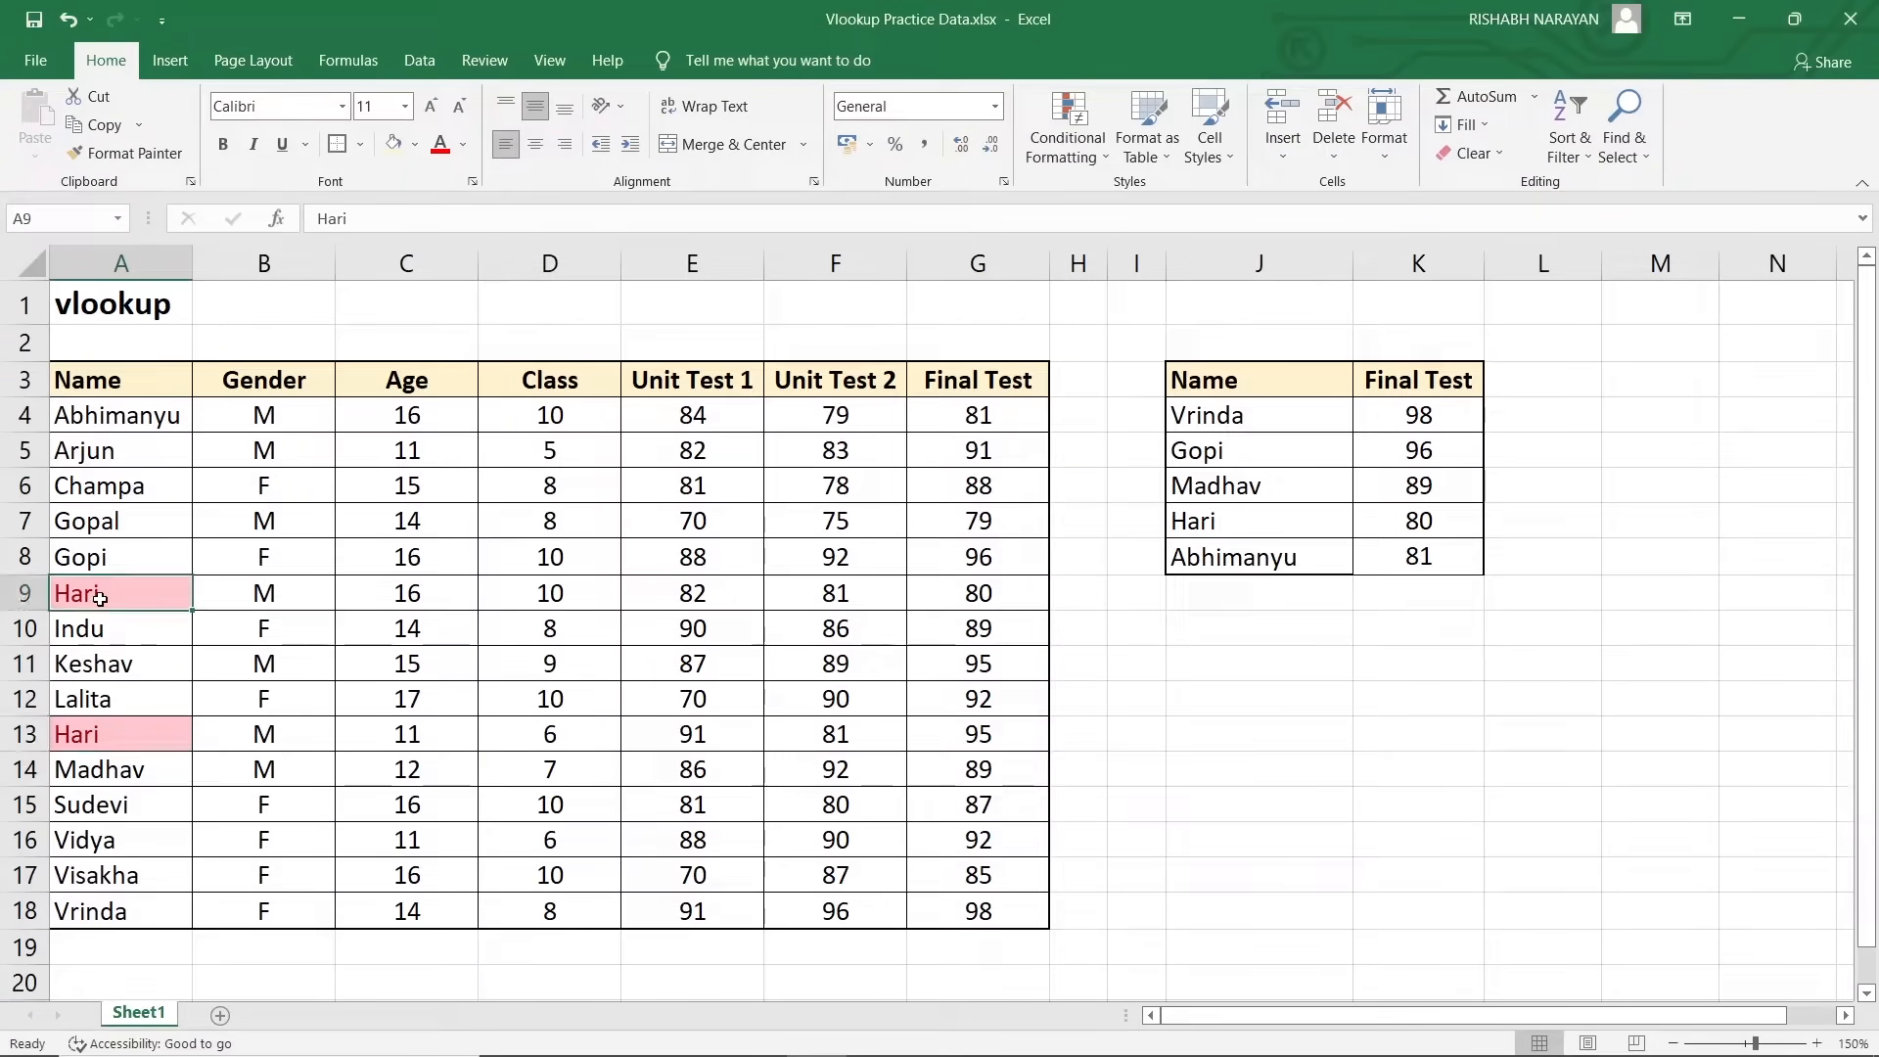
{"action": "left_click", "coordinate": [117, 736]}
{"action": "left_click", "coordinate": [134, 597]}
{"action": "left_click_drag", "start_coordinate": [143, 591], "coordinate": [537, 591]}
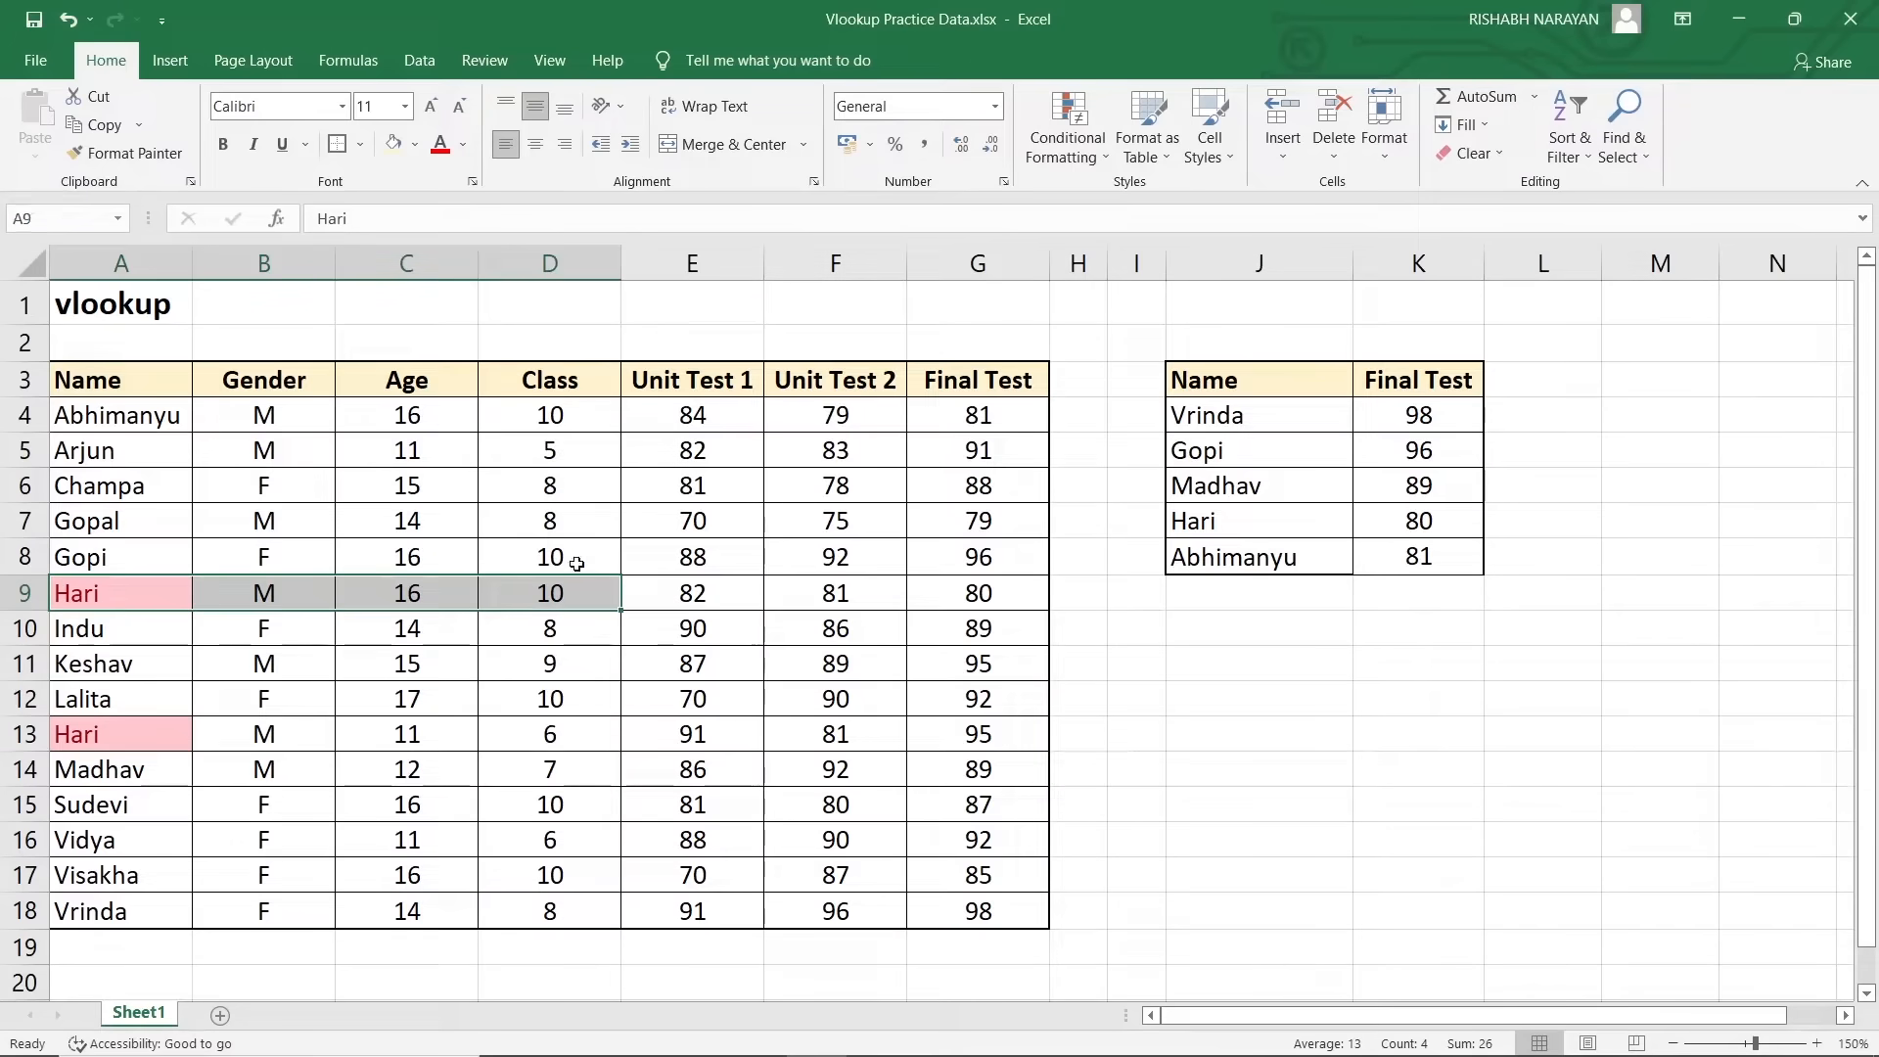
{"action": "left_click_drag", "start_coordinate": [138, 732], "coordinate": [545, 734]}
{"action": "left_click", "coordinate": [557, 736]}
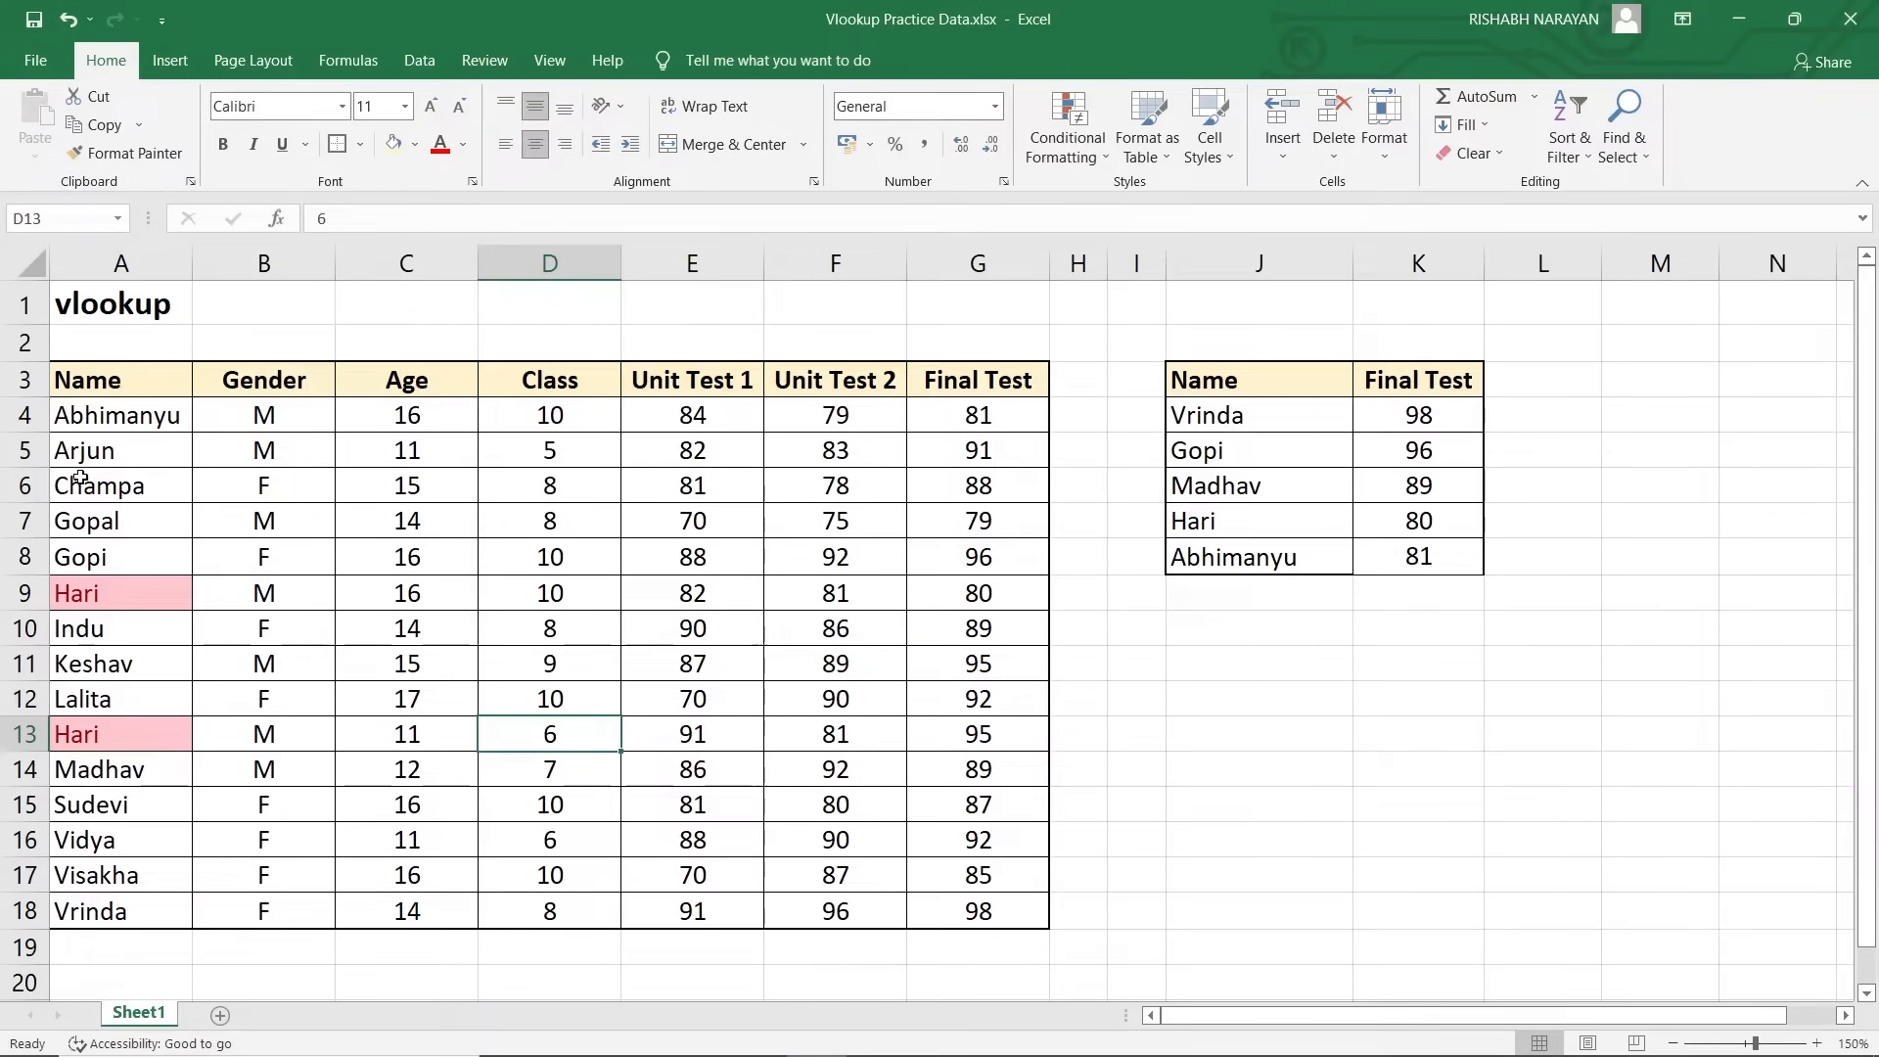
Trace the lookup of the name in J7 down the source table from row 4 to its first match in row 9
{"action": "left_click_drag", "start_coordinate": [93, 409], "coordinate": [130, 597]}
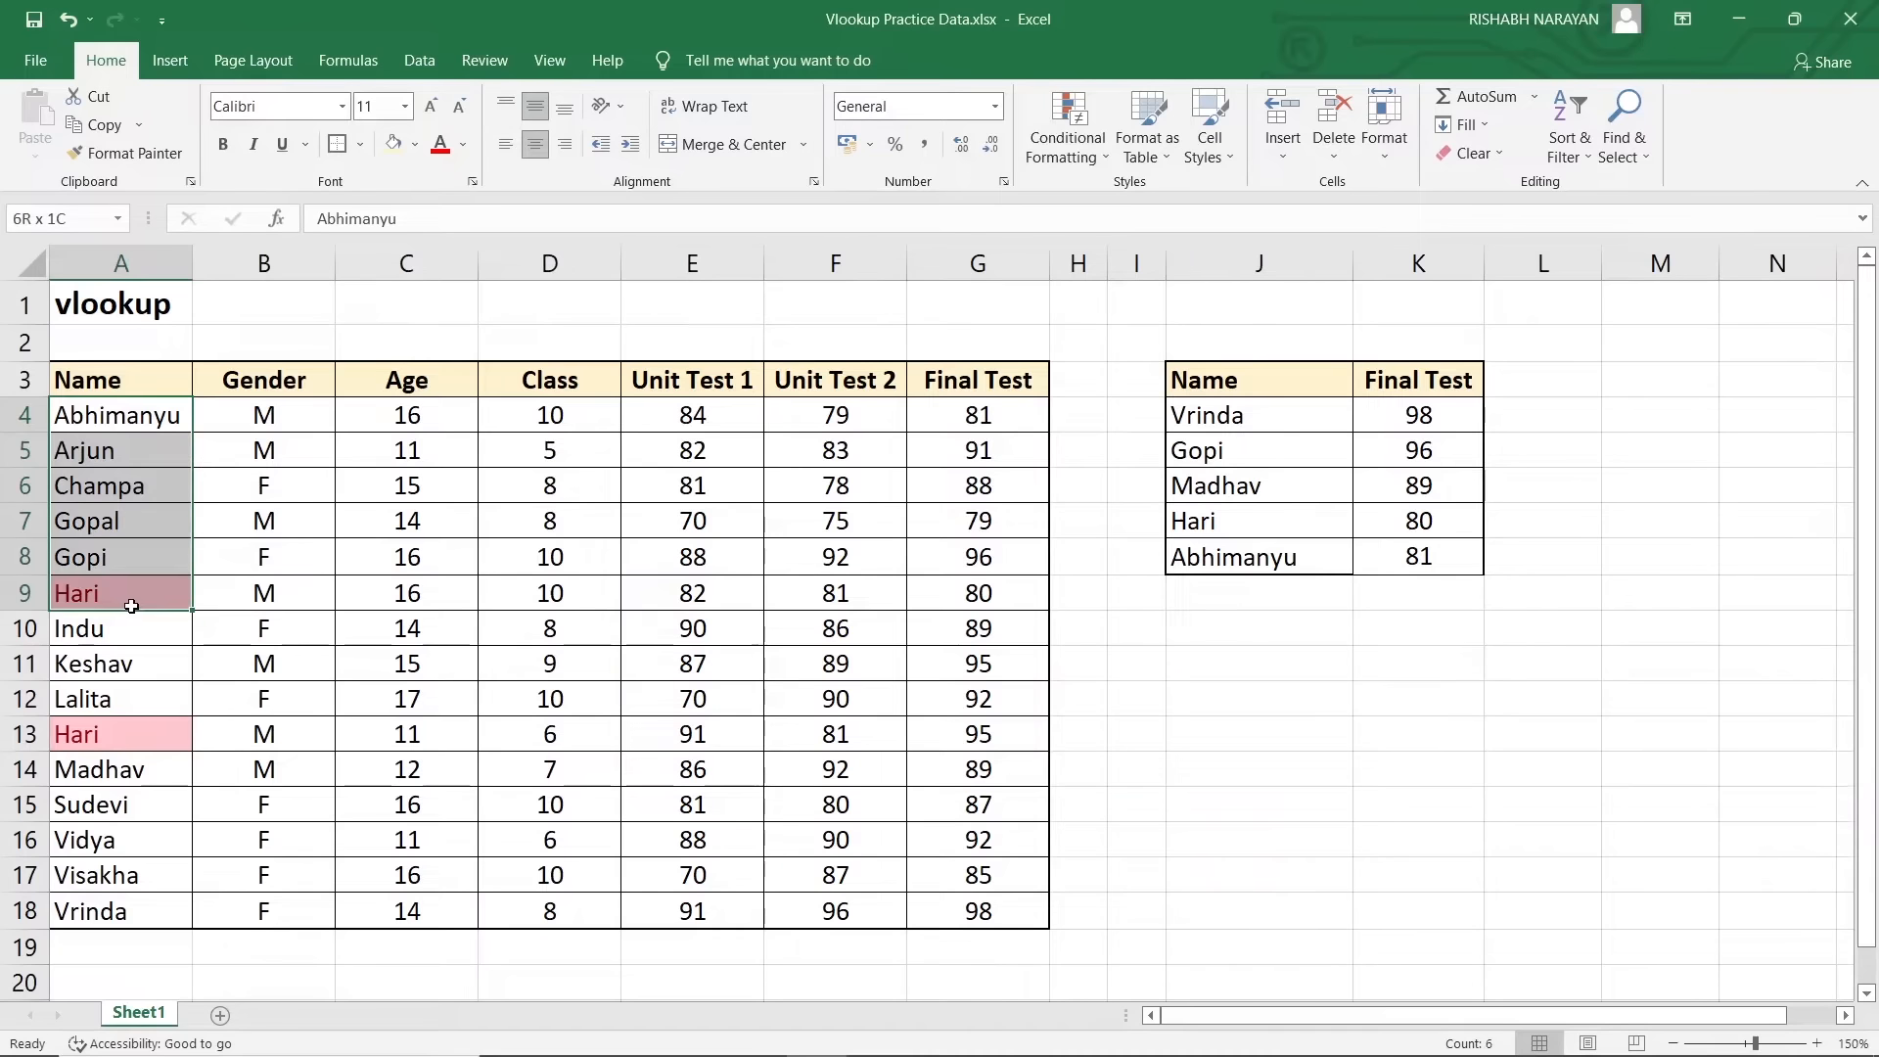
{"action": "left_click", "coordinate": [93, 415]}
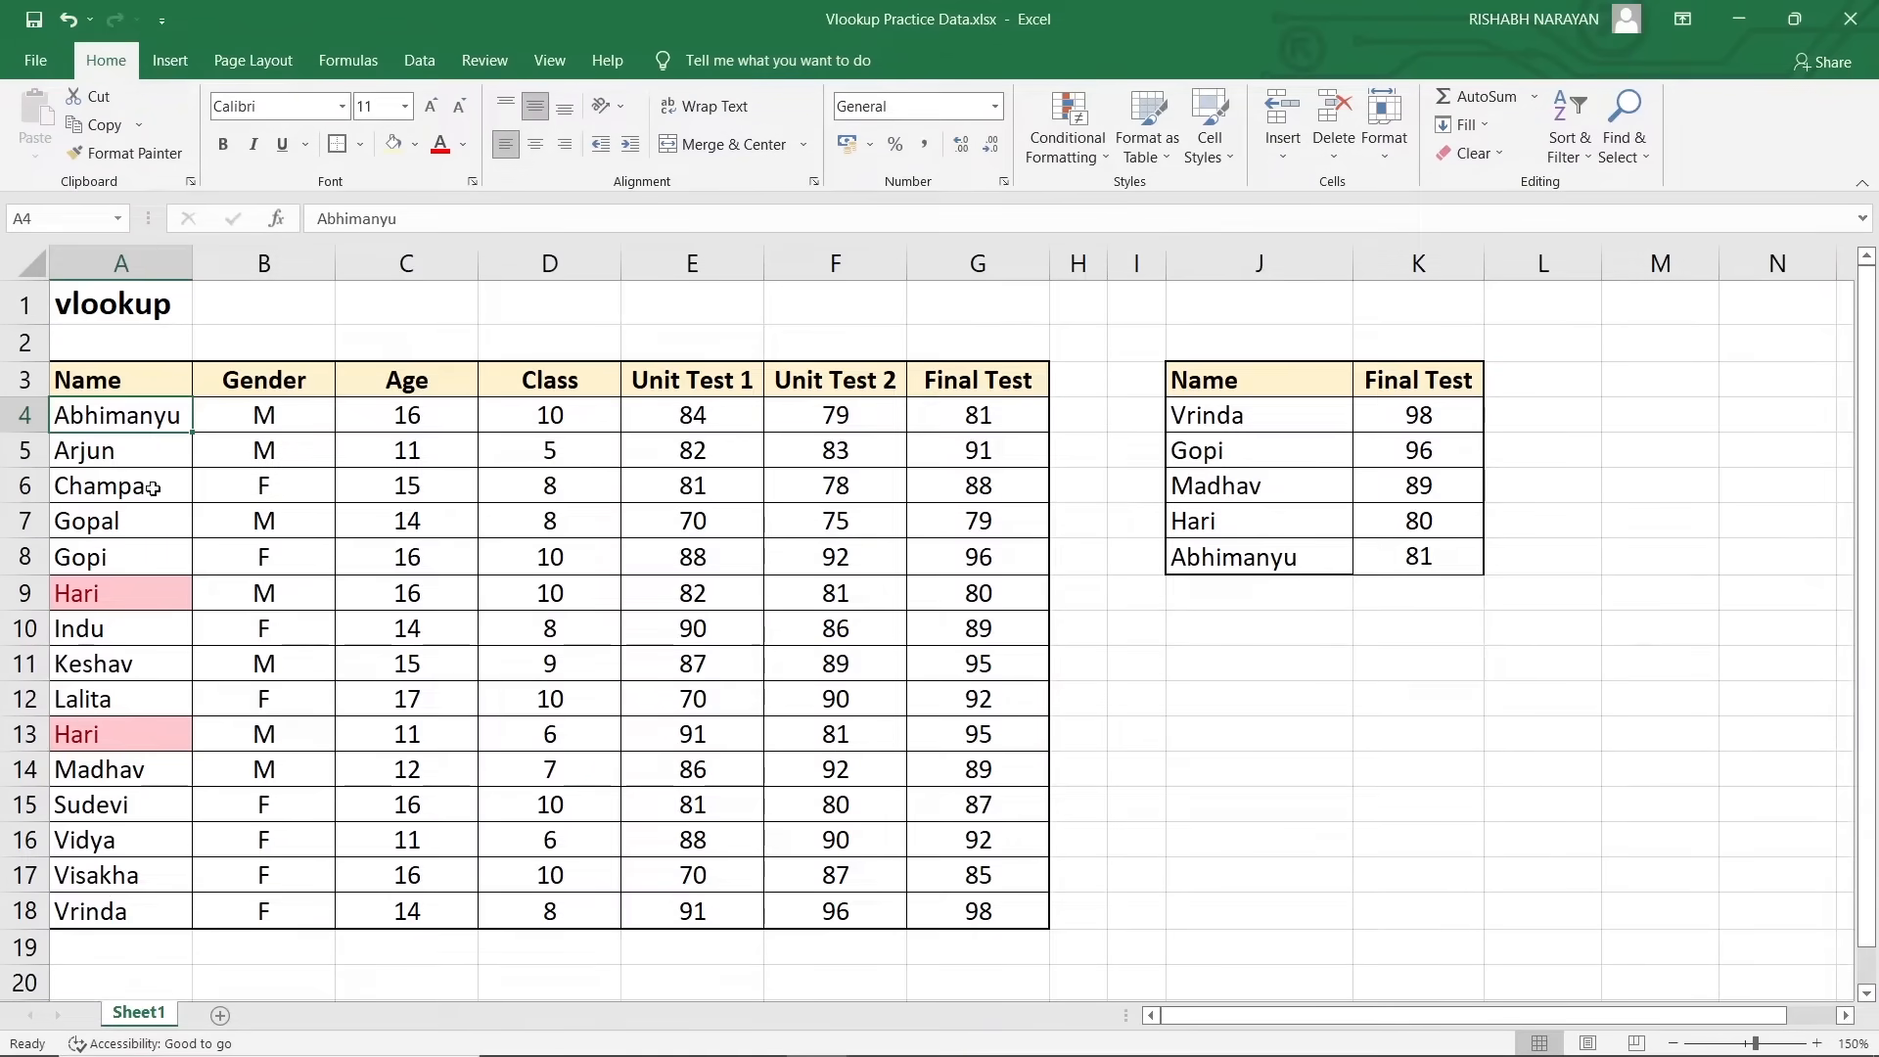
{"action": "left_click_drag", "start_coordinate": [105, 418], "coordinate": [980, 593]}
{"action": "left_click", "coordinate": [980, 593]}
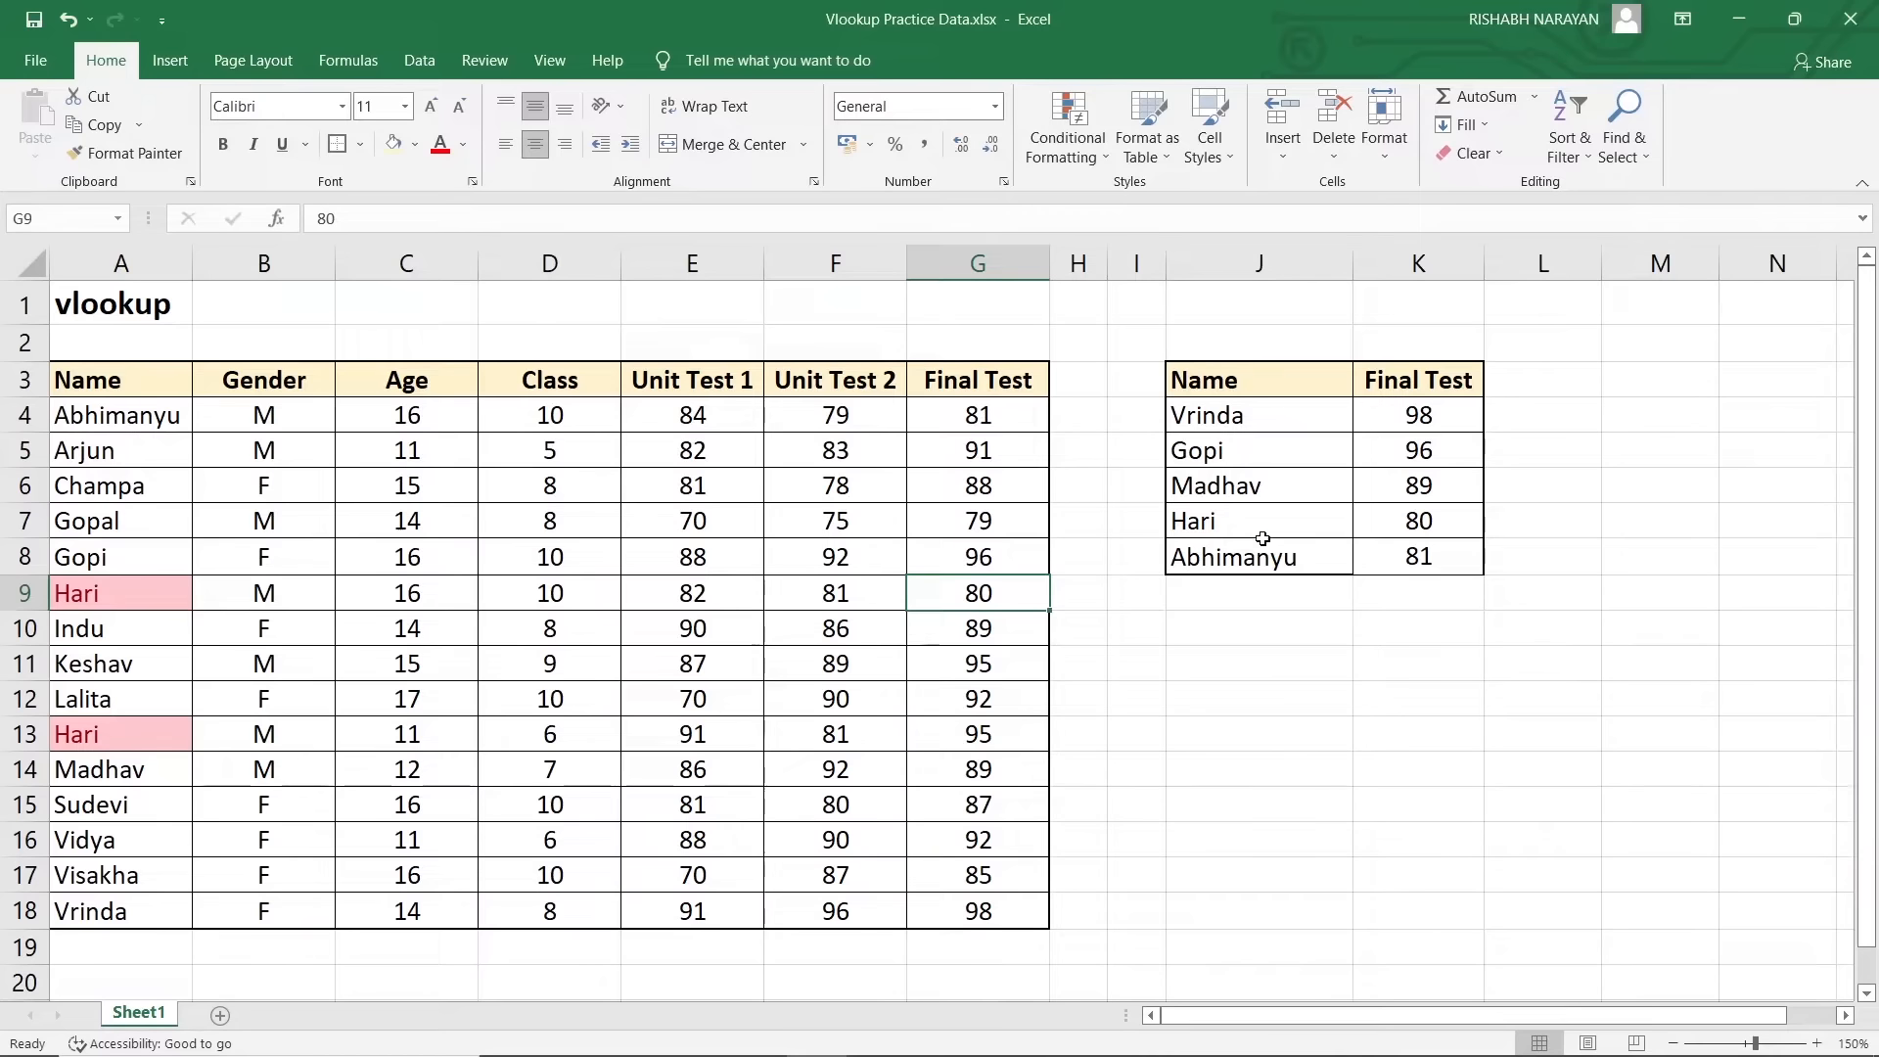
{"action": "left_click", "coordinate": [1226, 529]}
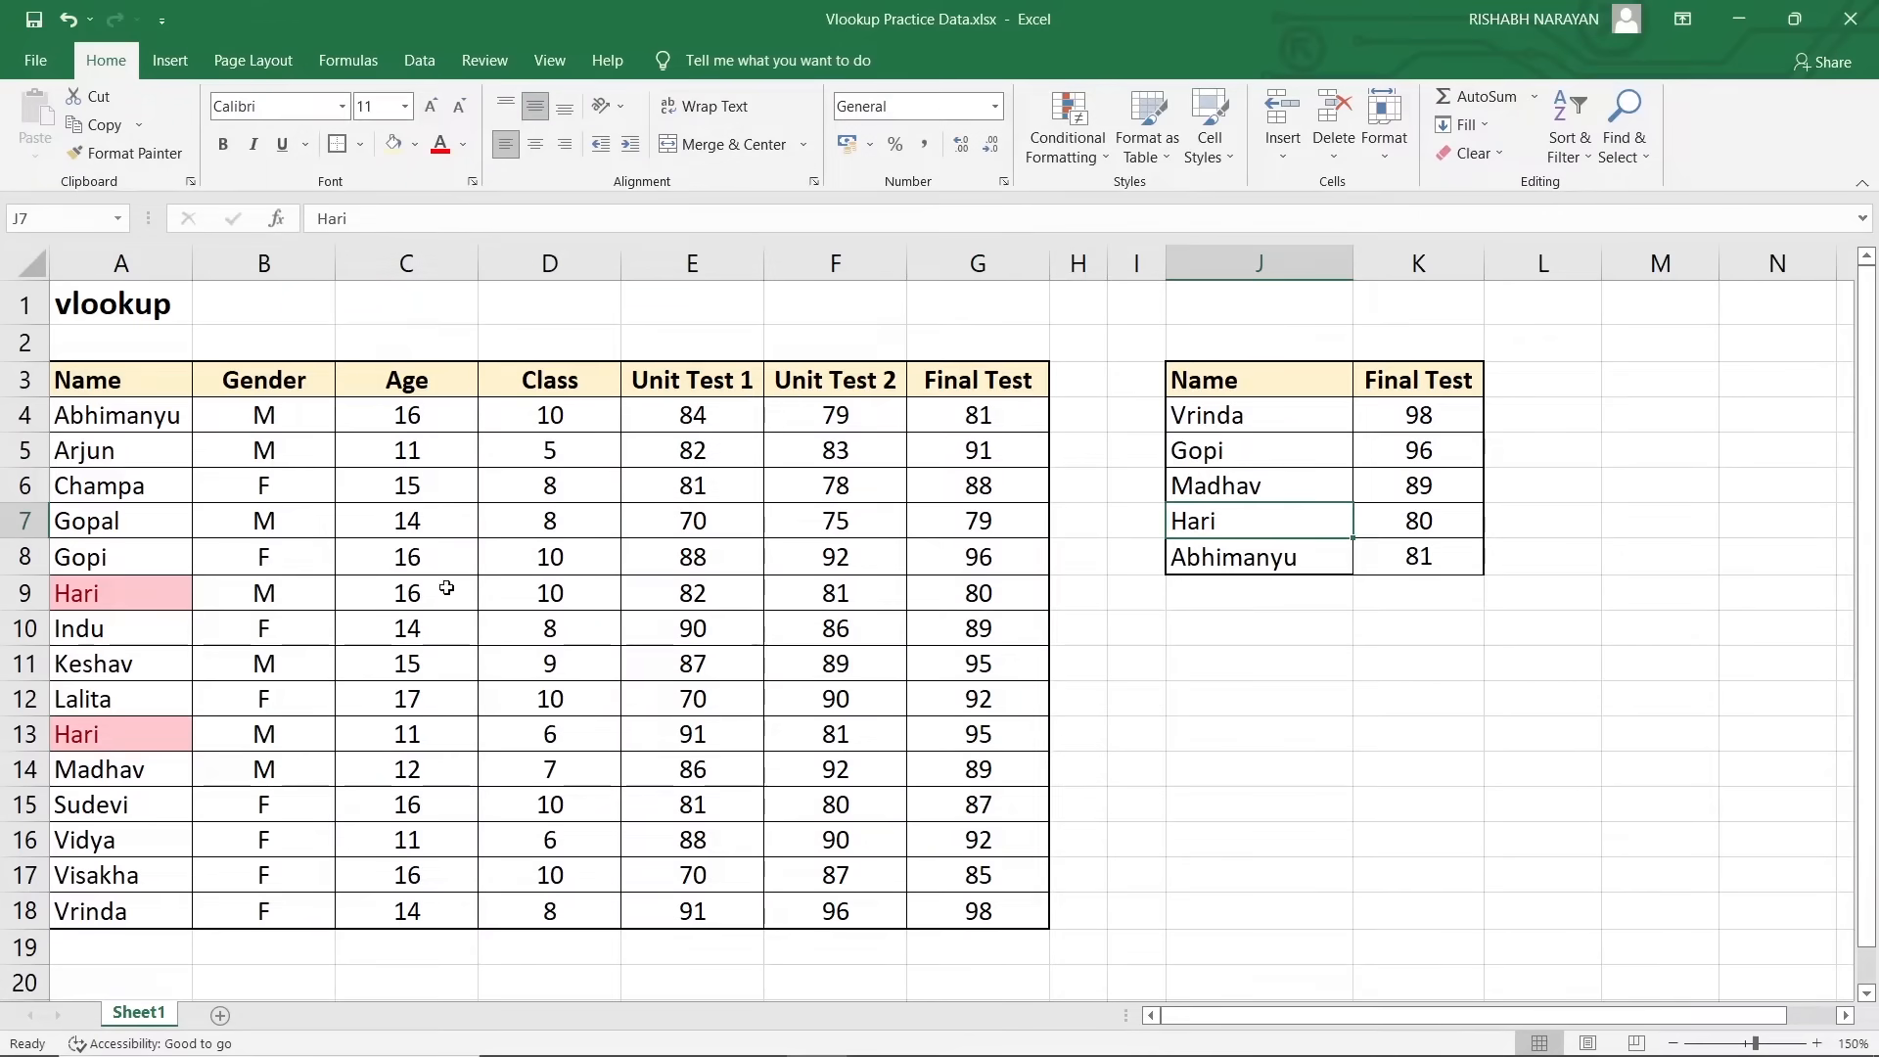
{"action": "left_click", "coordinate": [959, 600]}
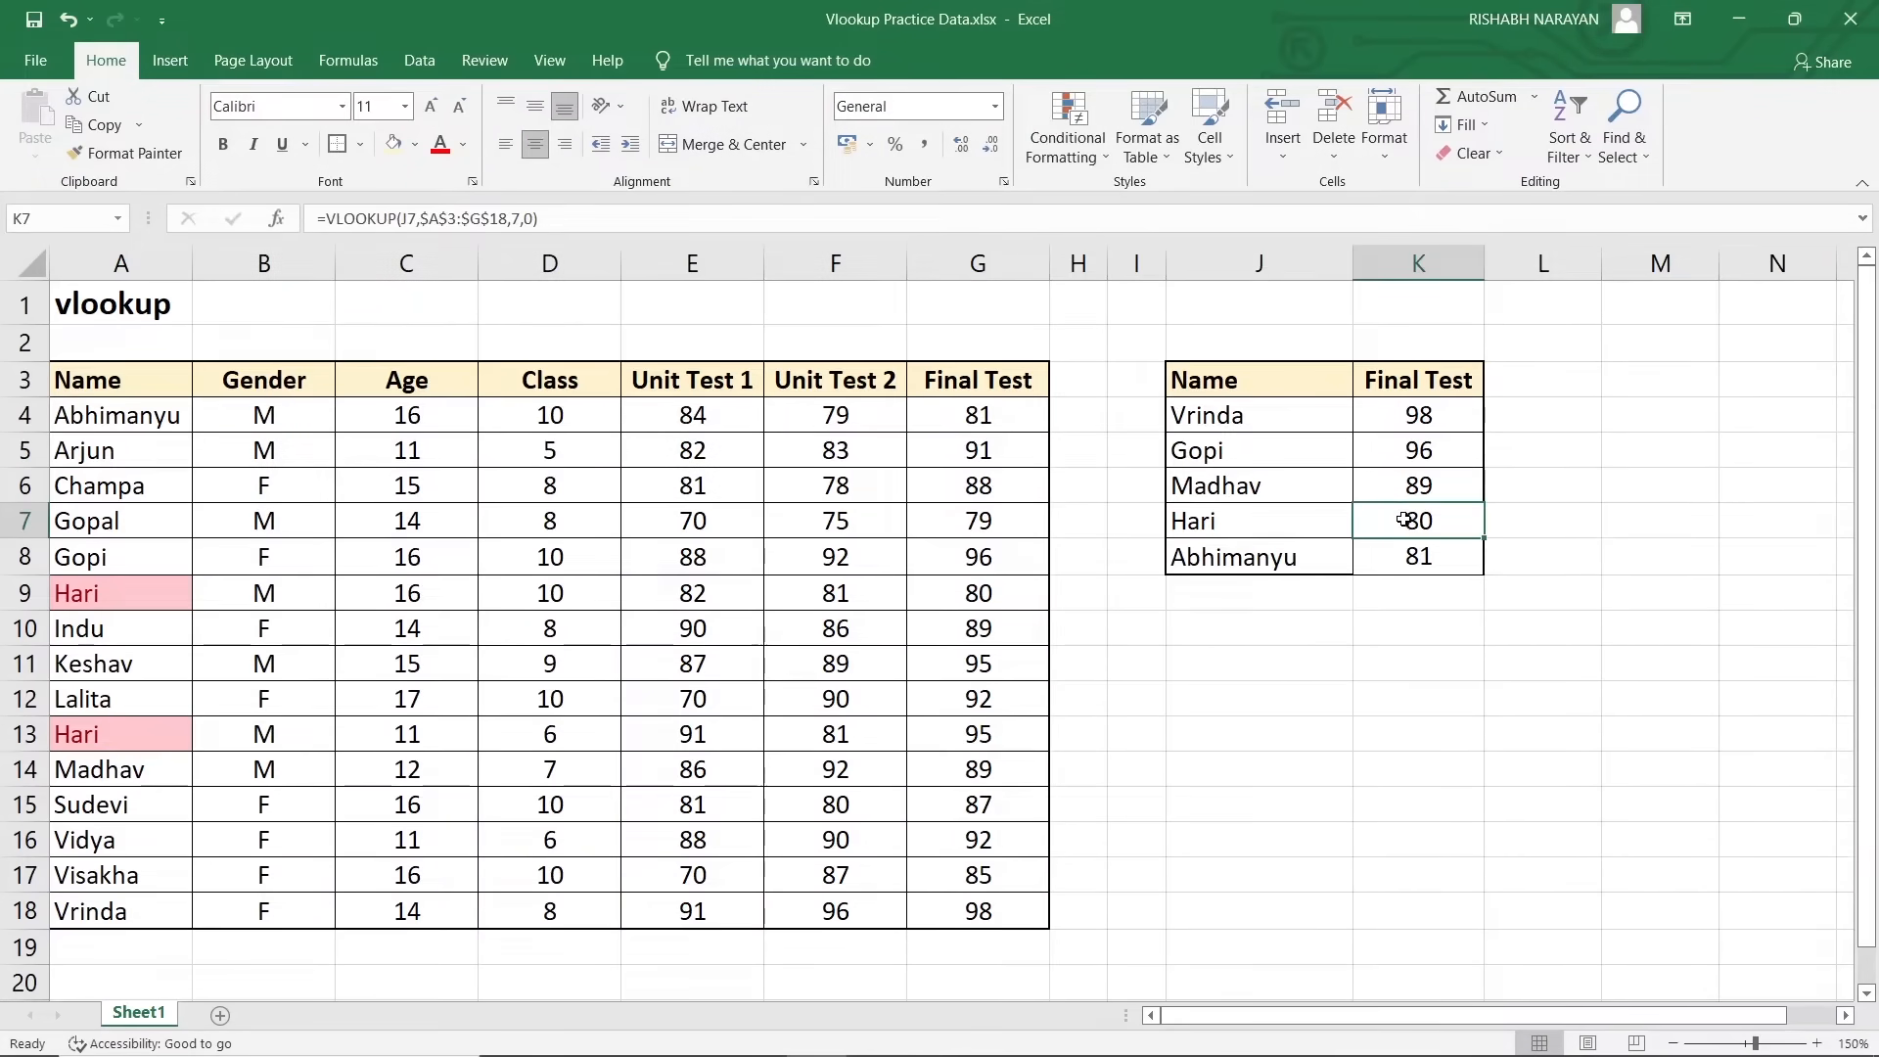
Compare the full records in A9:G9 and A13:G13 with the lookup result in J7:K7
{"action": "left_click_drag", "start_coordinate": [112, 607], "coordinate": [964, 600]}
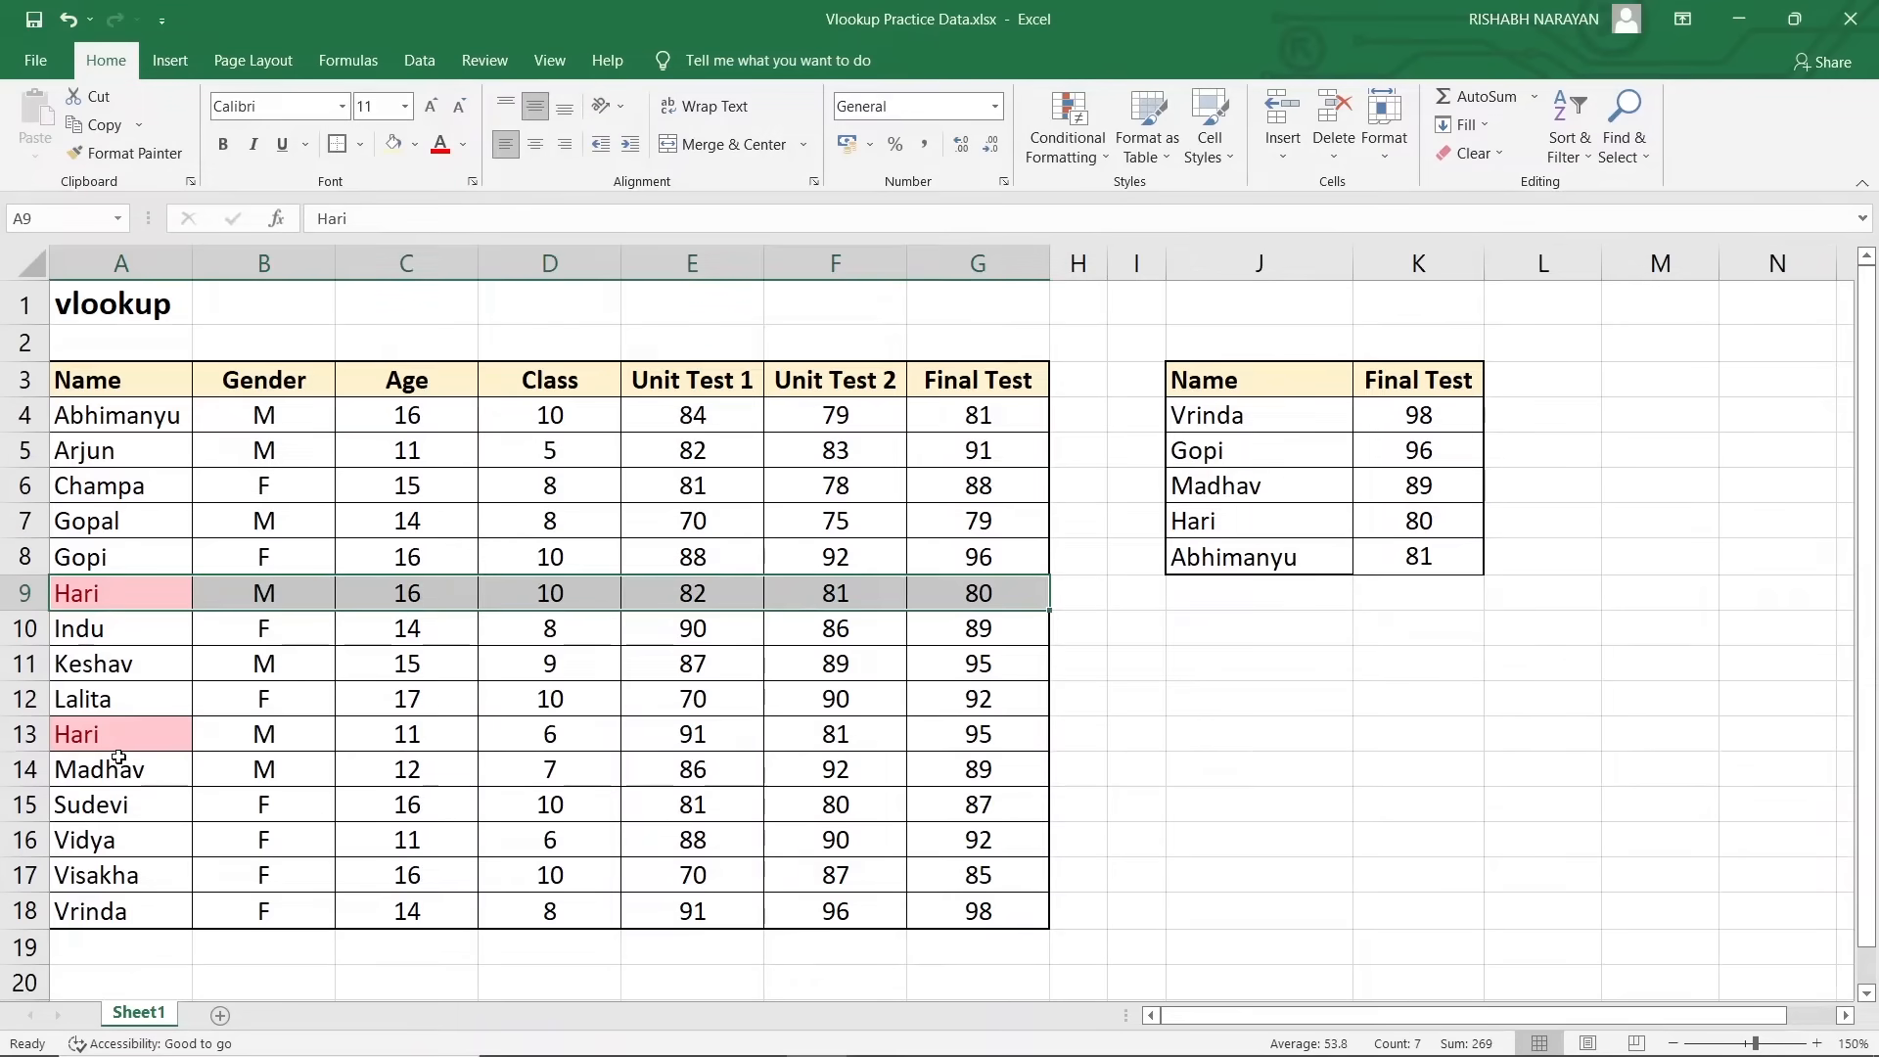
{"action": "left_click_drag", "start_coordinate": [93, 734], "coordinate": [948, 733]}
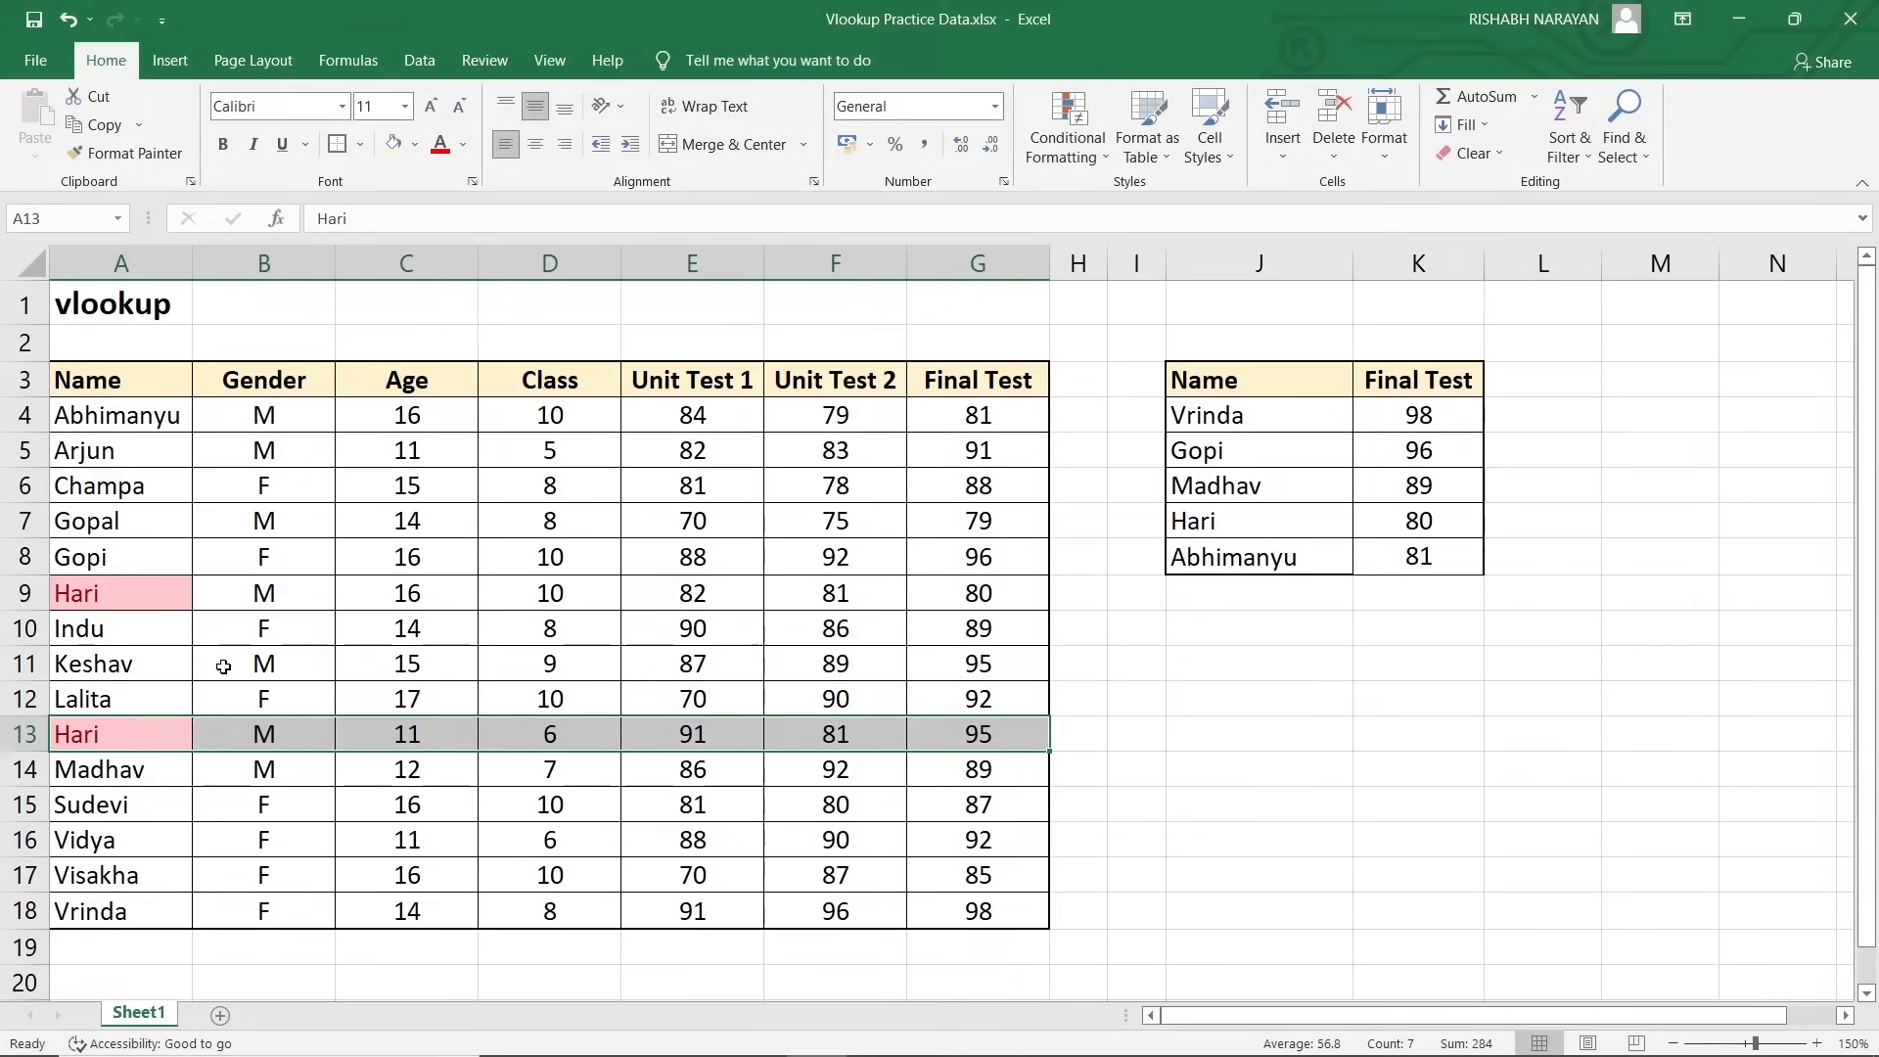
{"action": "left_click_drag", "start_coordinate": [105, 599], "coordinate": [969, 607]}
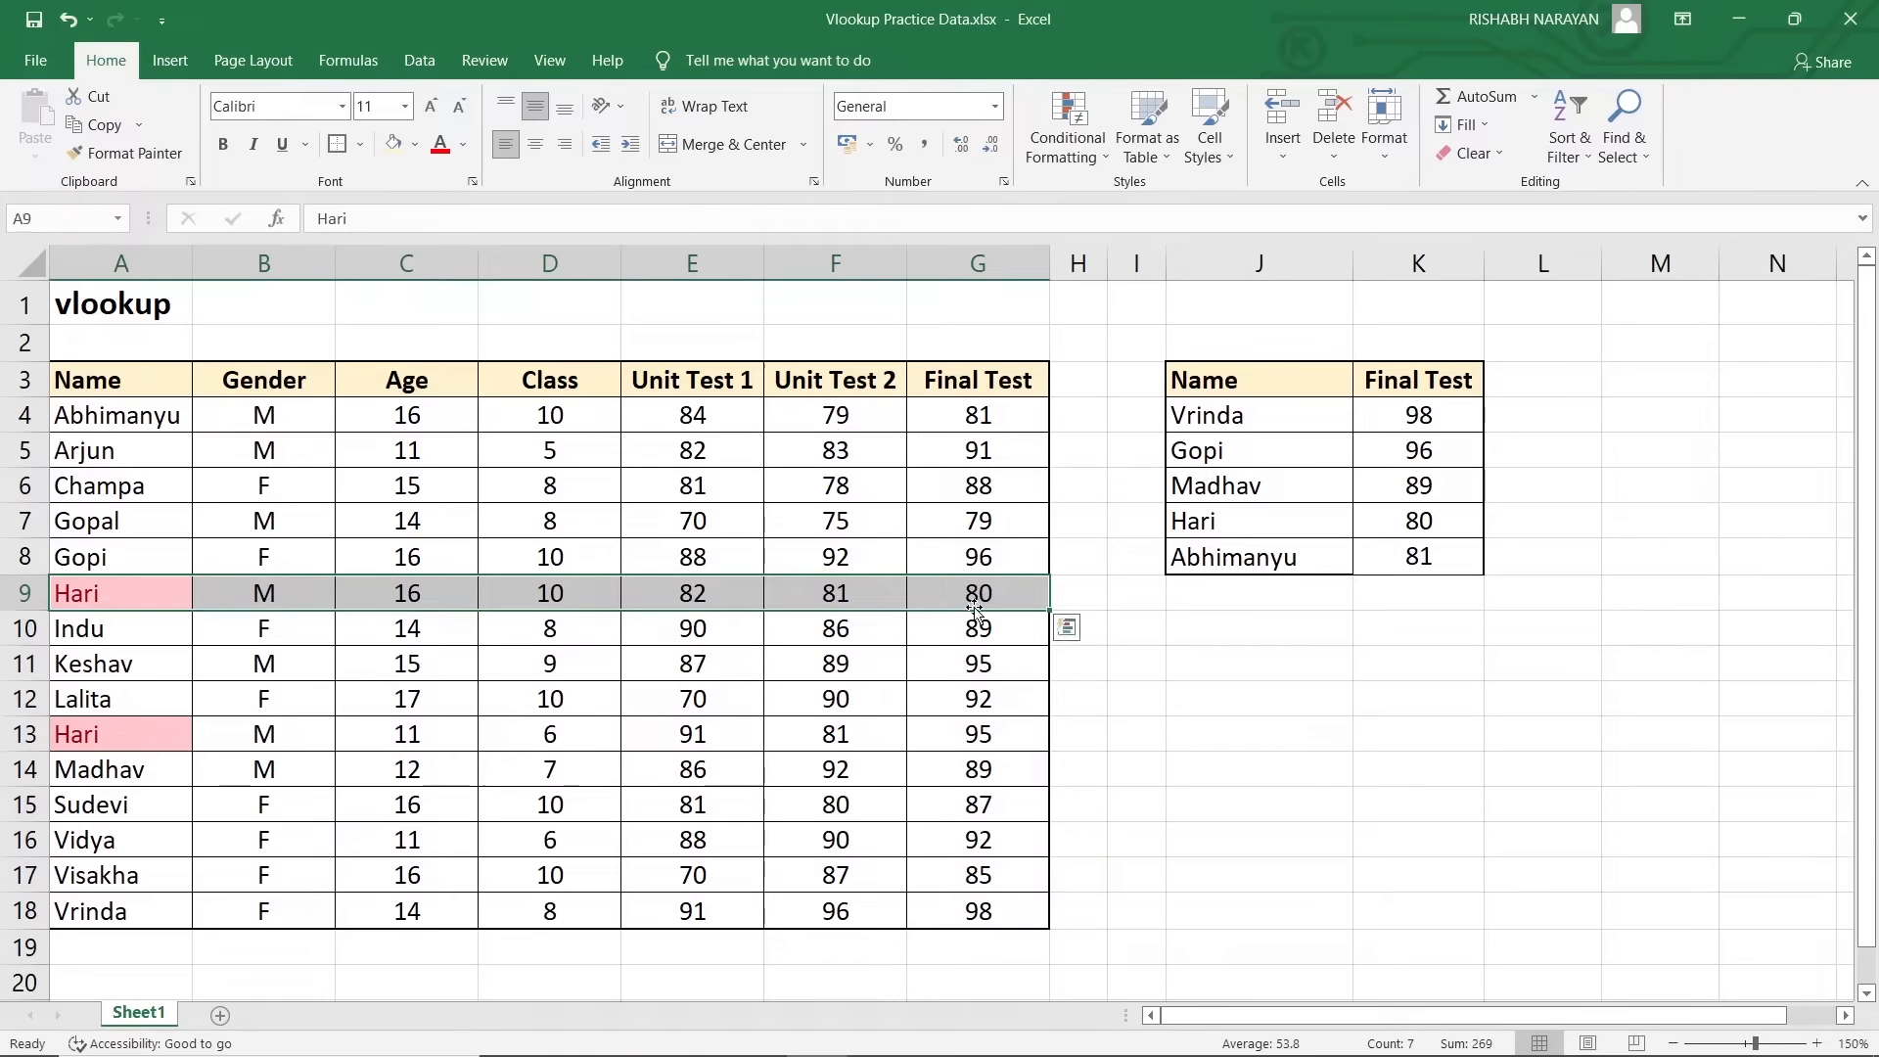
{"action": "left_click_drag", "start_coordinate": [1223, 521], "coordinate": [1409, 535]}
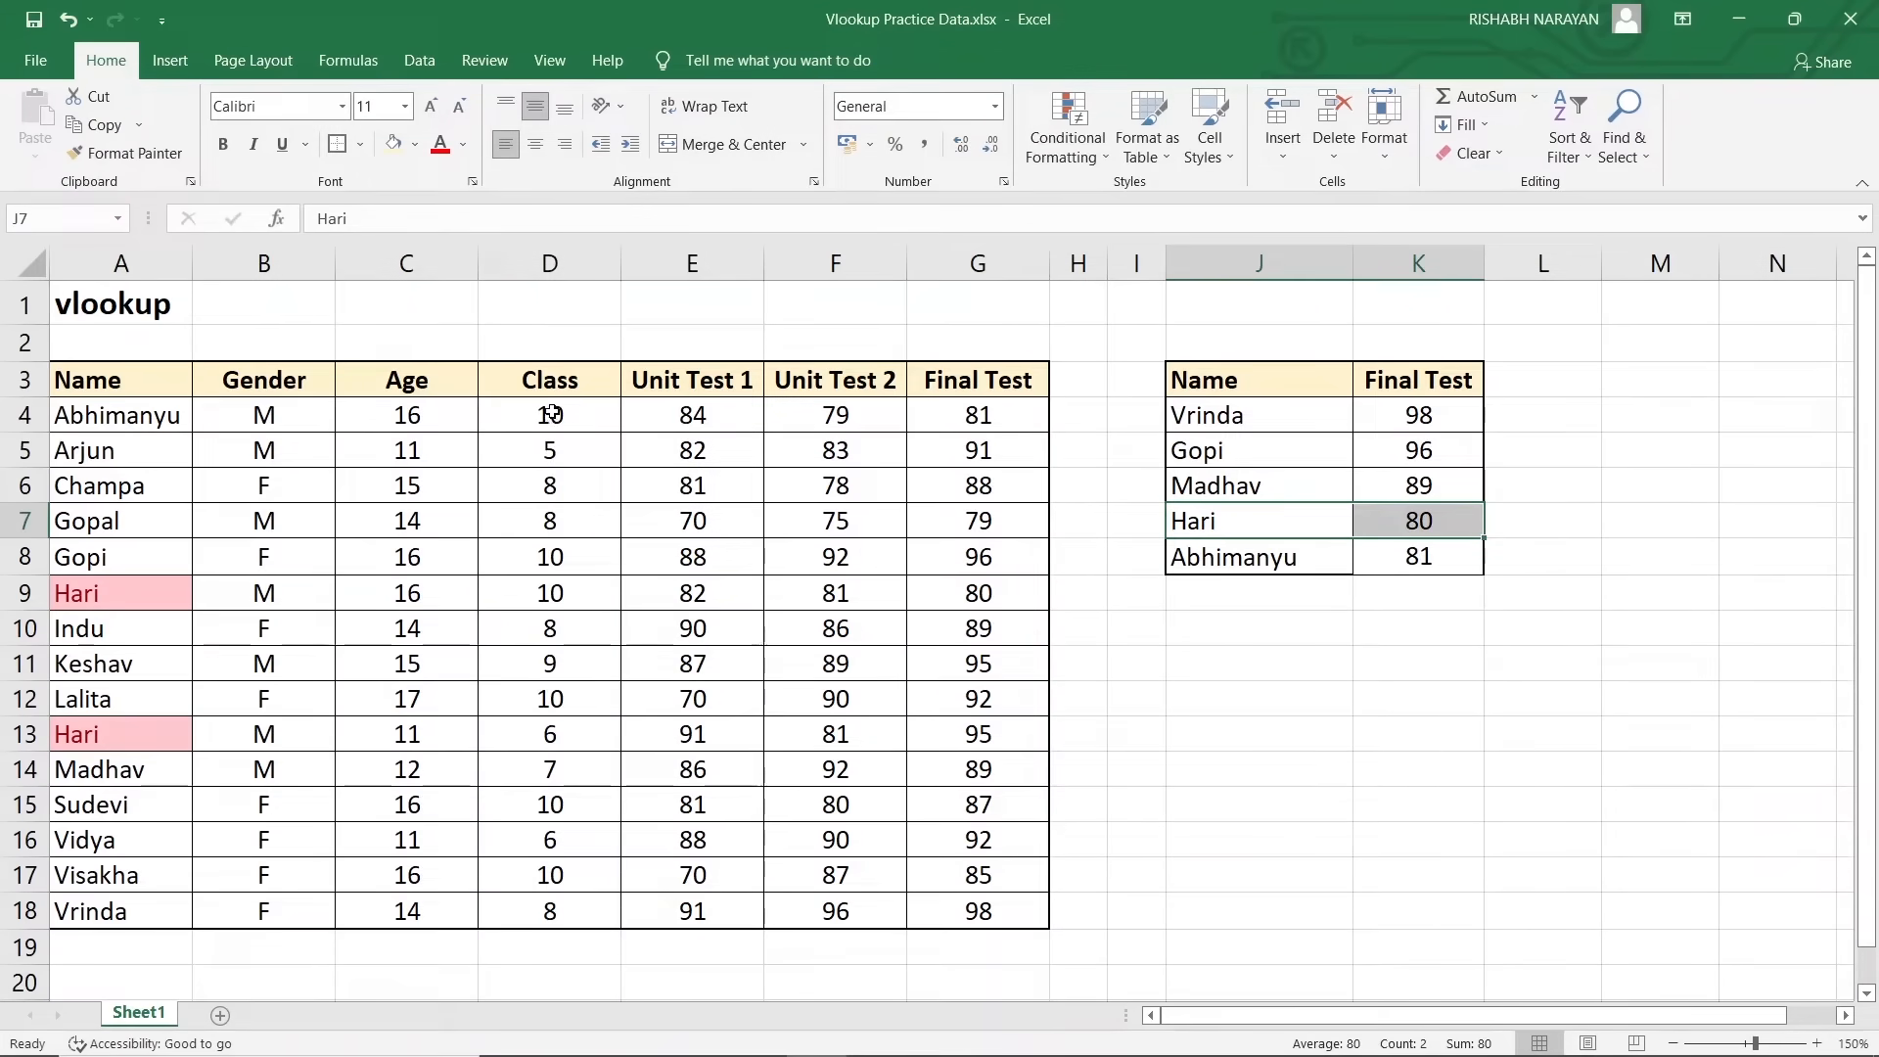
Examine the source ages and classes, and compare the results in K4:K8 with the Final Test scores in G4:G18
{"action": "left_click_drag", "start_coordinate": [411, 414], "coordinate": [568, 884]}
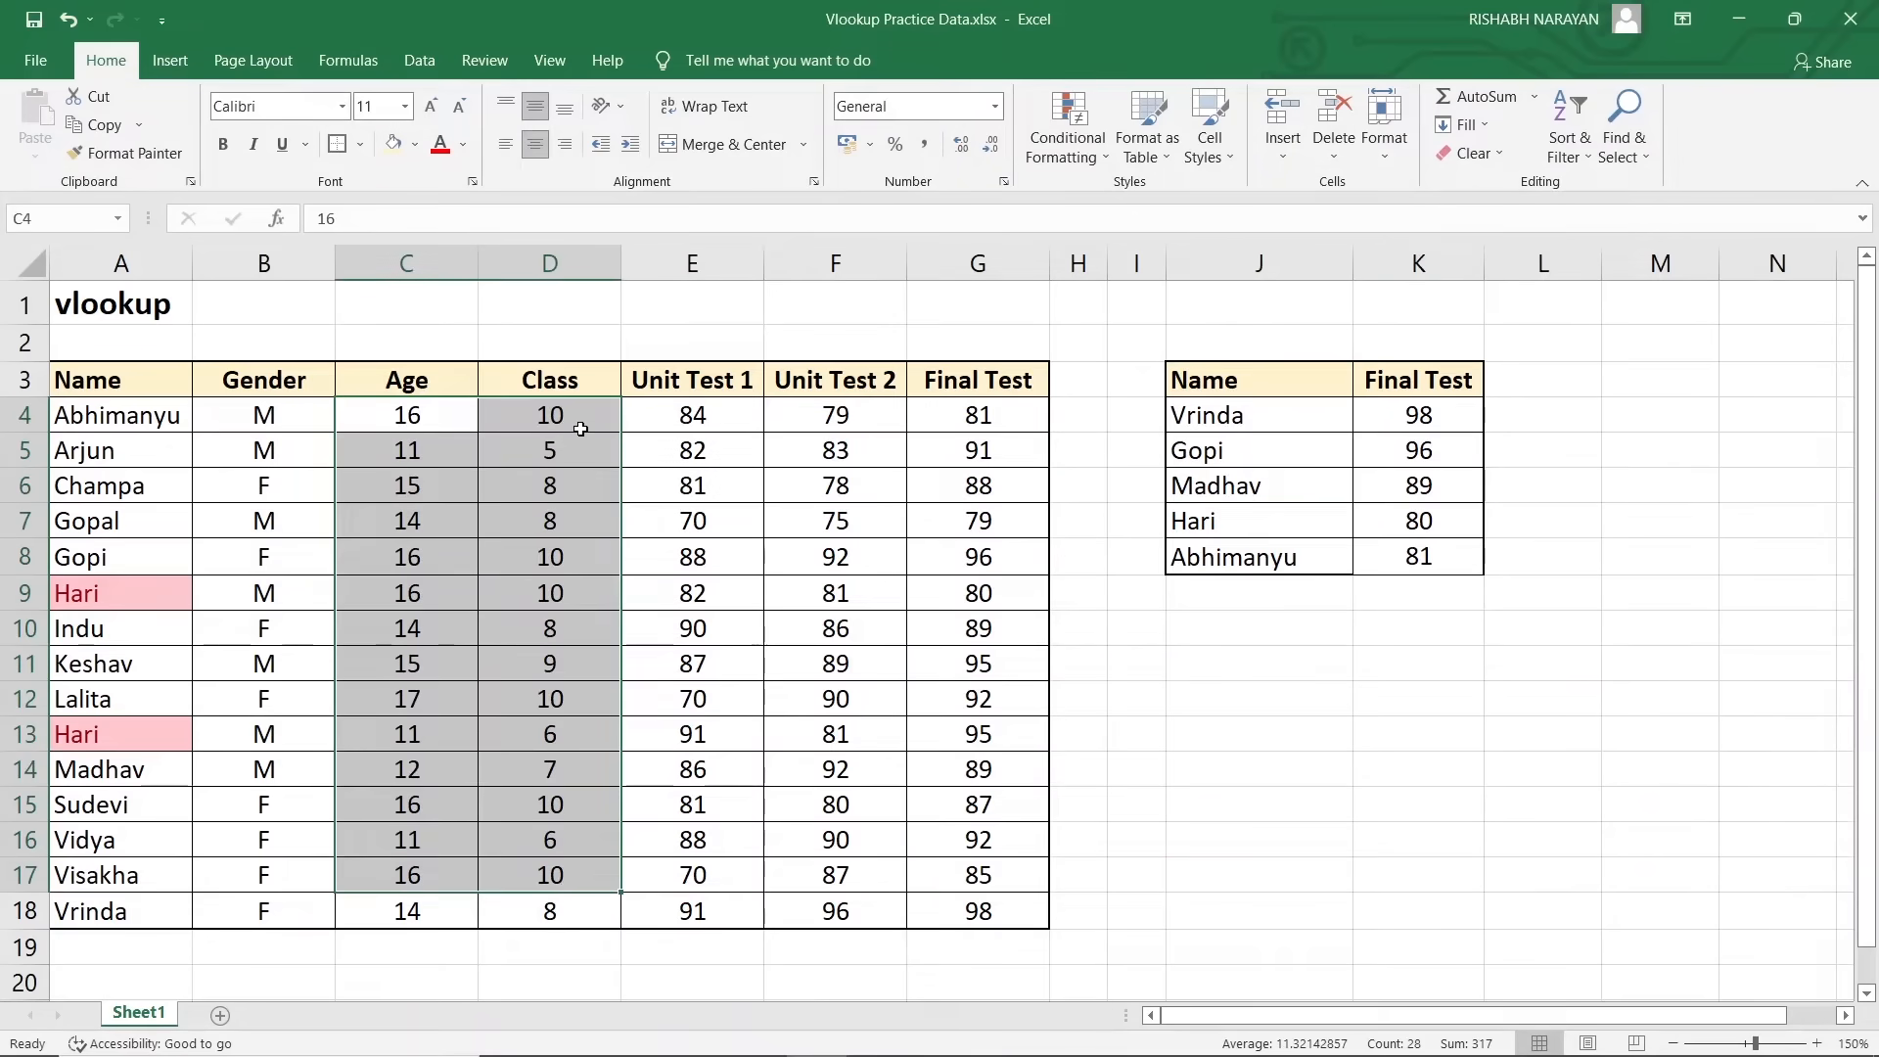
{"action": "left_click", "coordinate": [579, 427]}
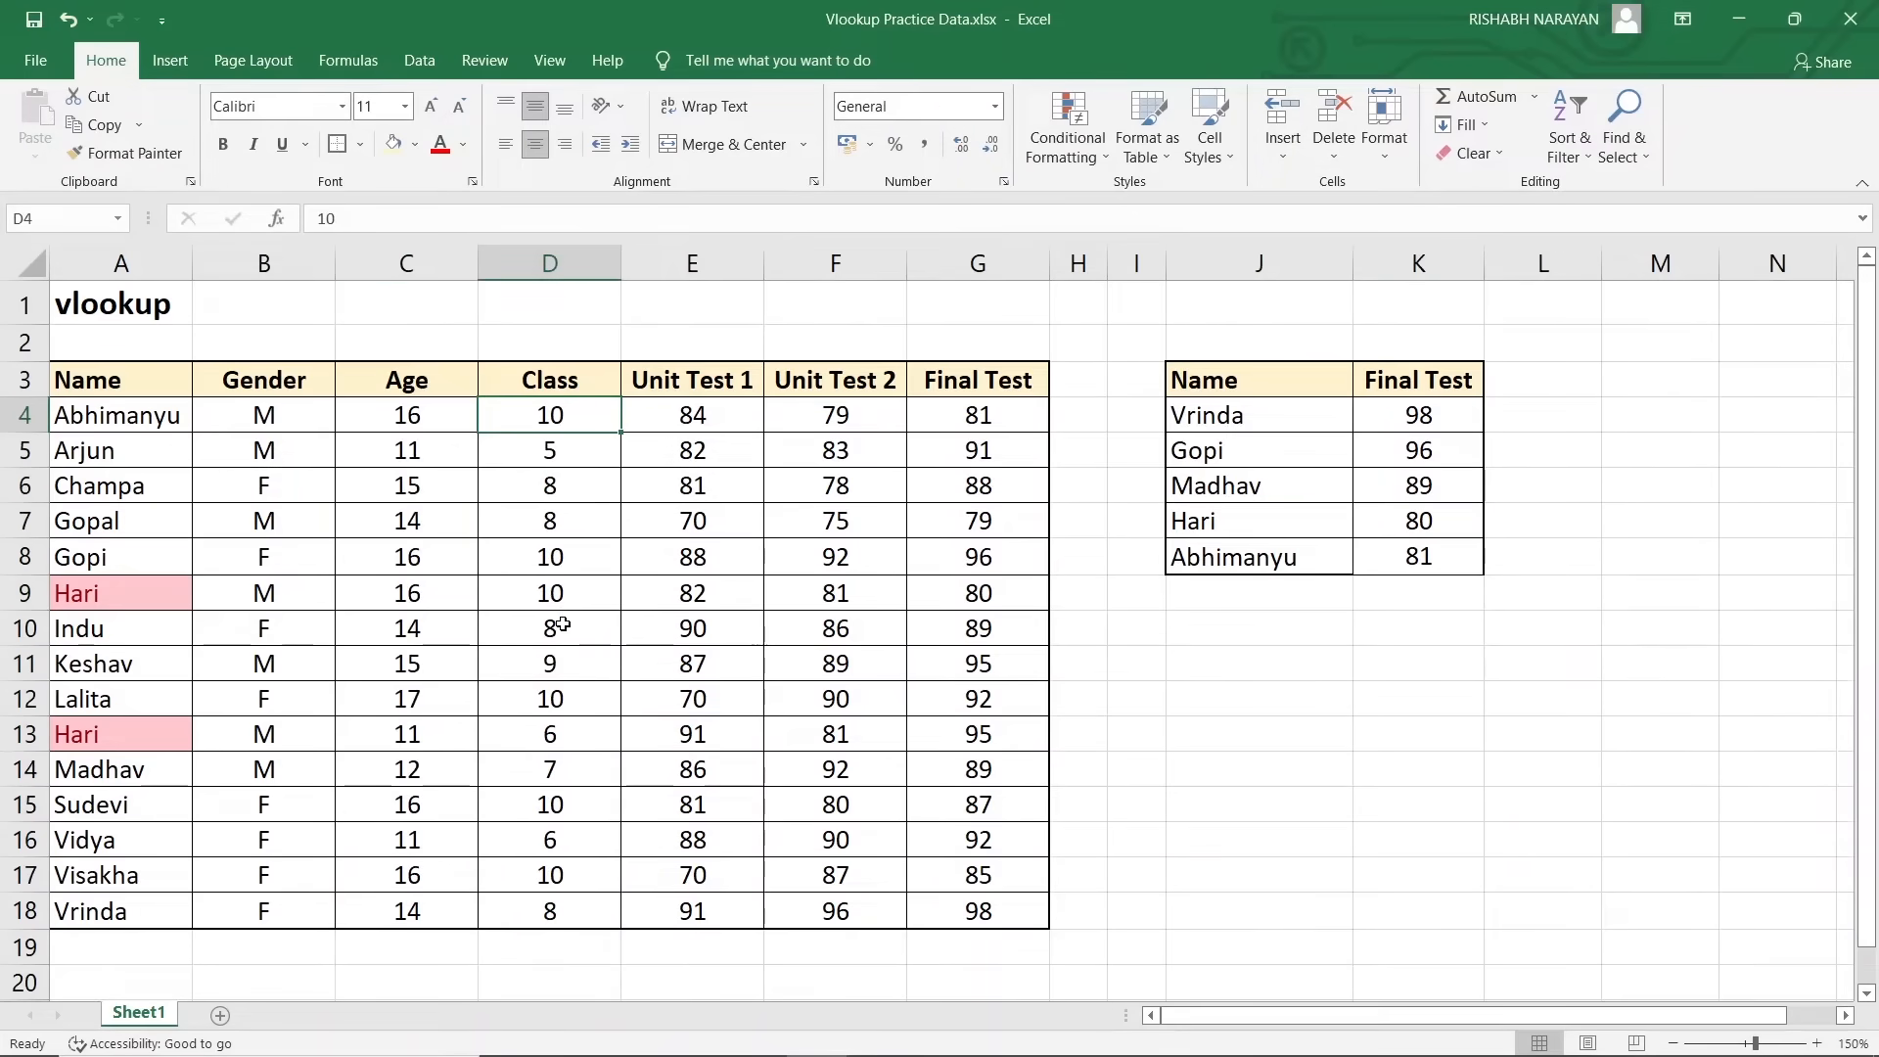
{"action": "left_click", "coordinate": [1421, 515]}
{"action": "left_click_drag", "start_coordinate": [1413, 415], "coordinate": [1416, 568]}
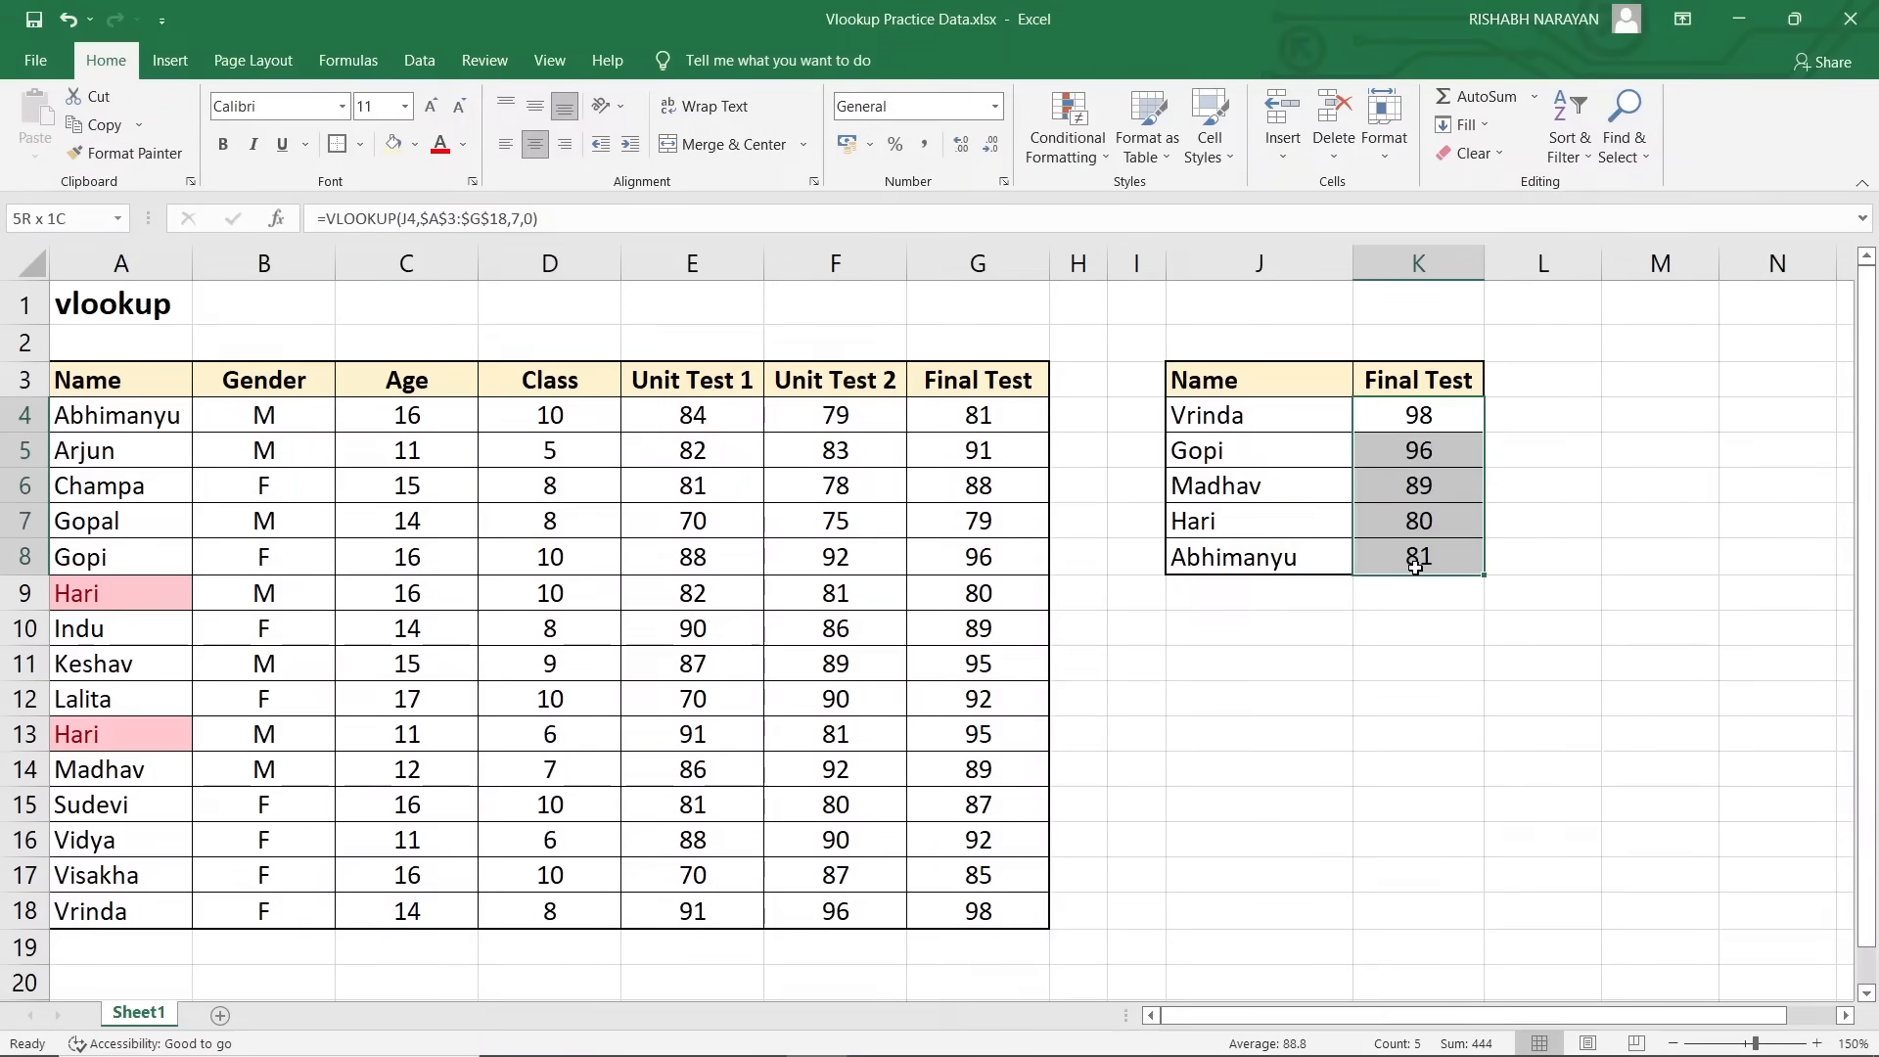
{"action": "left_click", "coordinate": [1420, 415]}
{"action": "left_click_drag", "start_coordinate": [969, 415], "coordinate": [969, 908]}
Set the Final Test score in G4 to 95 and check the linked lookup result in K8
{"action": "left_click", "coordinate": [974, 421]}
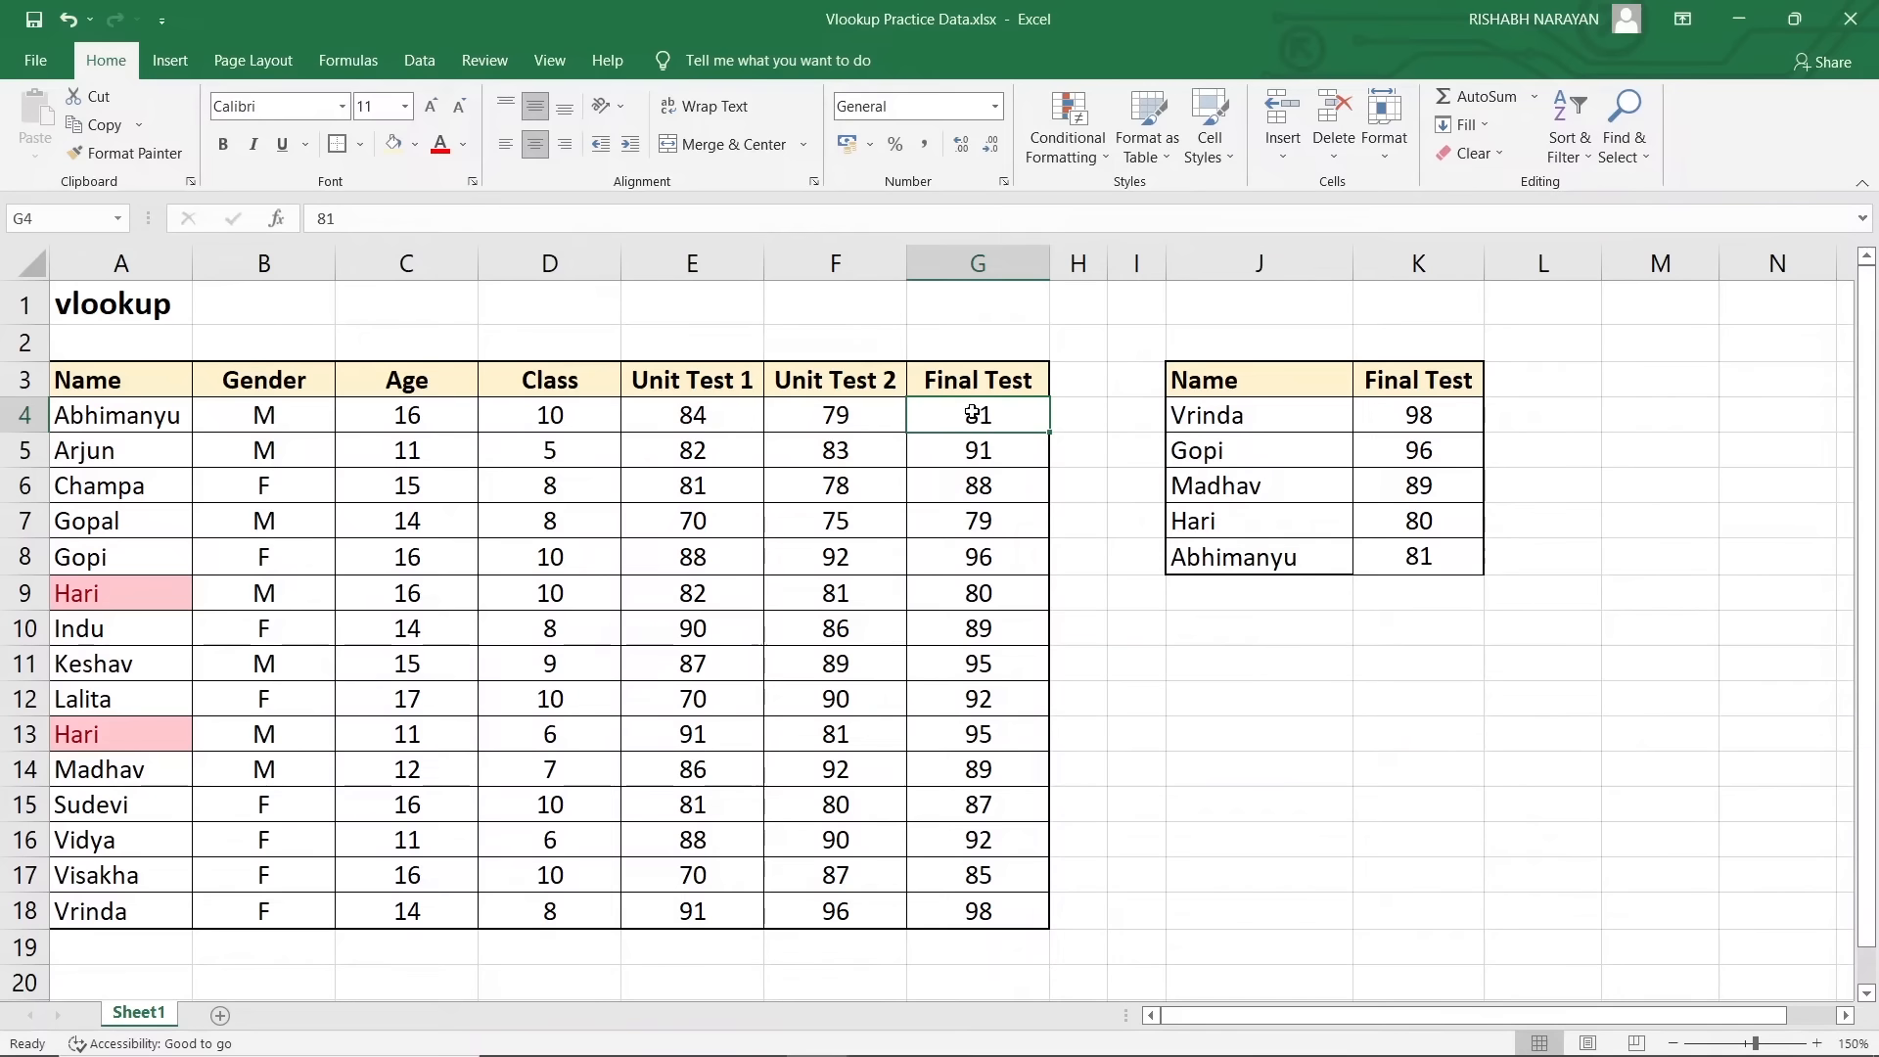
{"action": "type", "text": "95"}
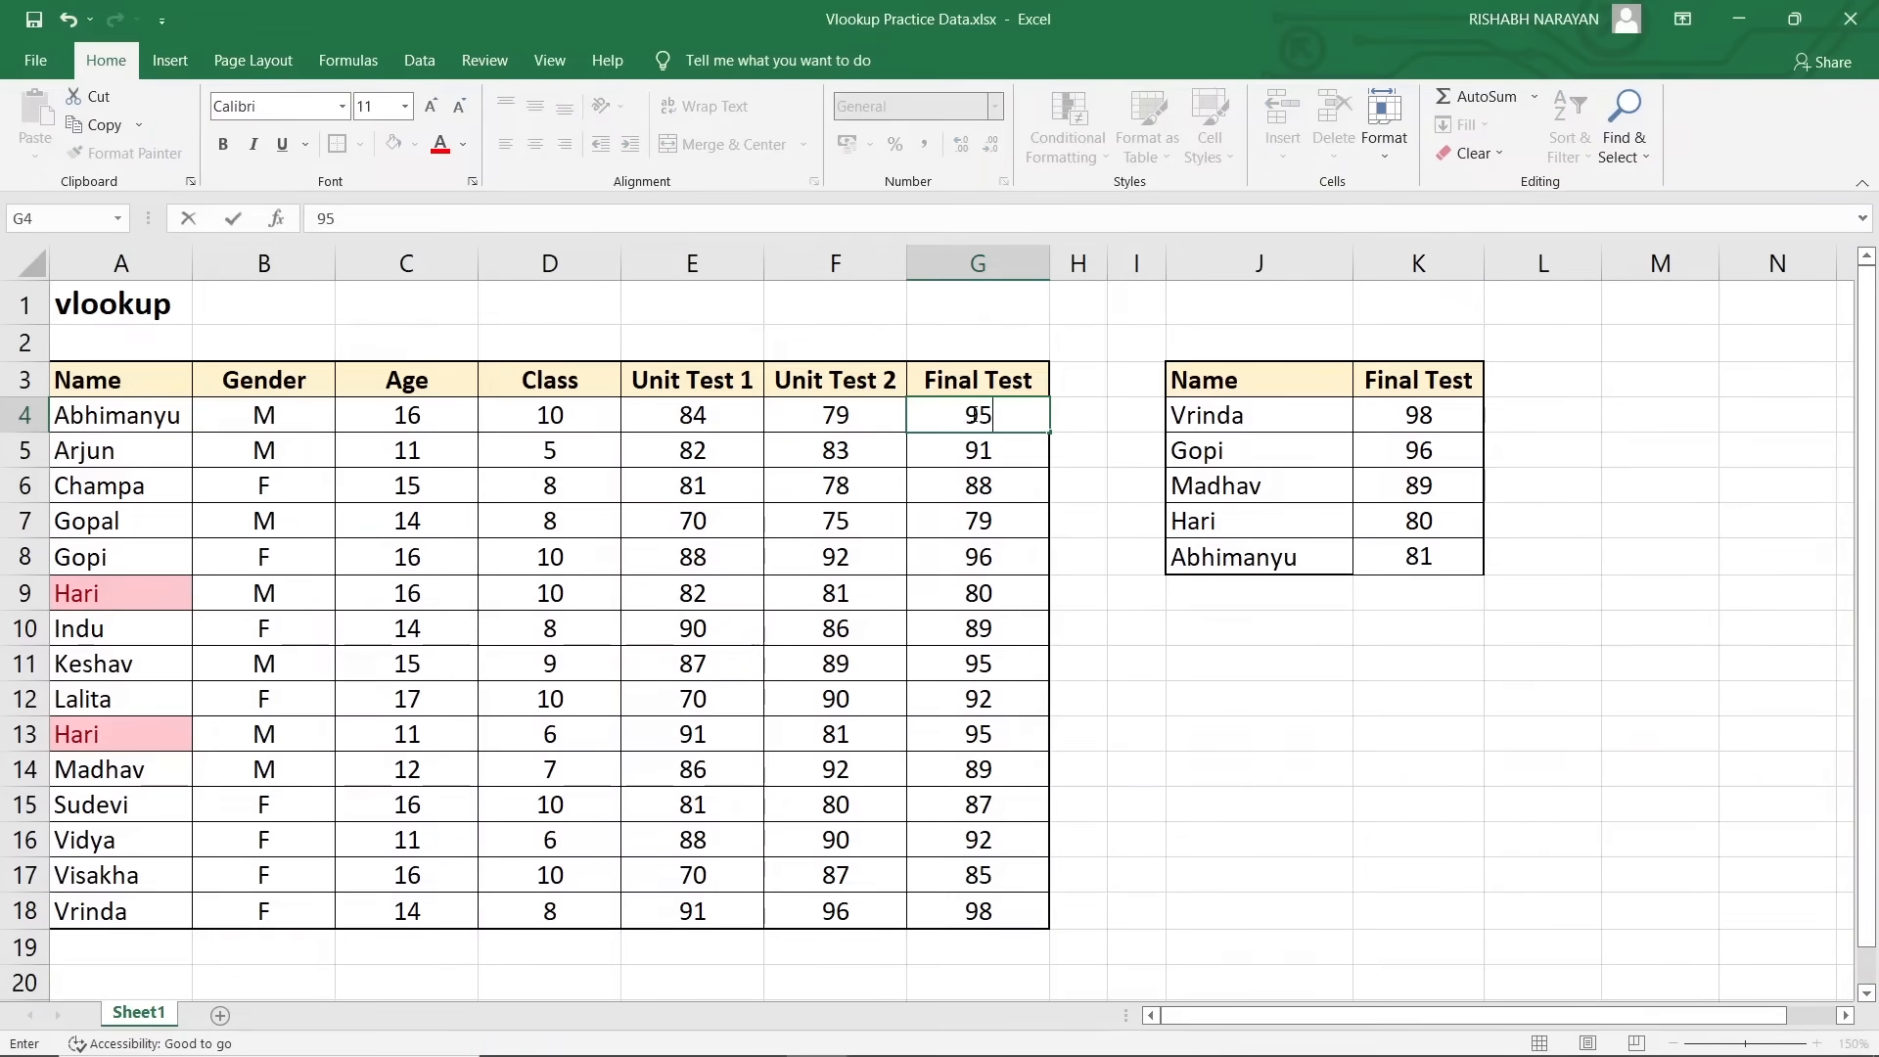
{"action": "key", "text": "Return"}
{"action": "left_click", "coordinate": [1396, 560]}
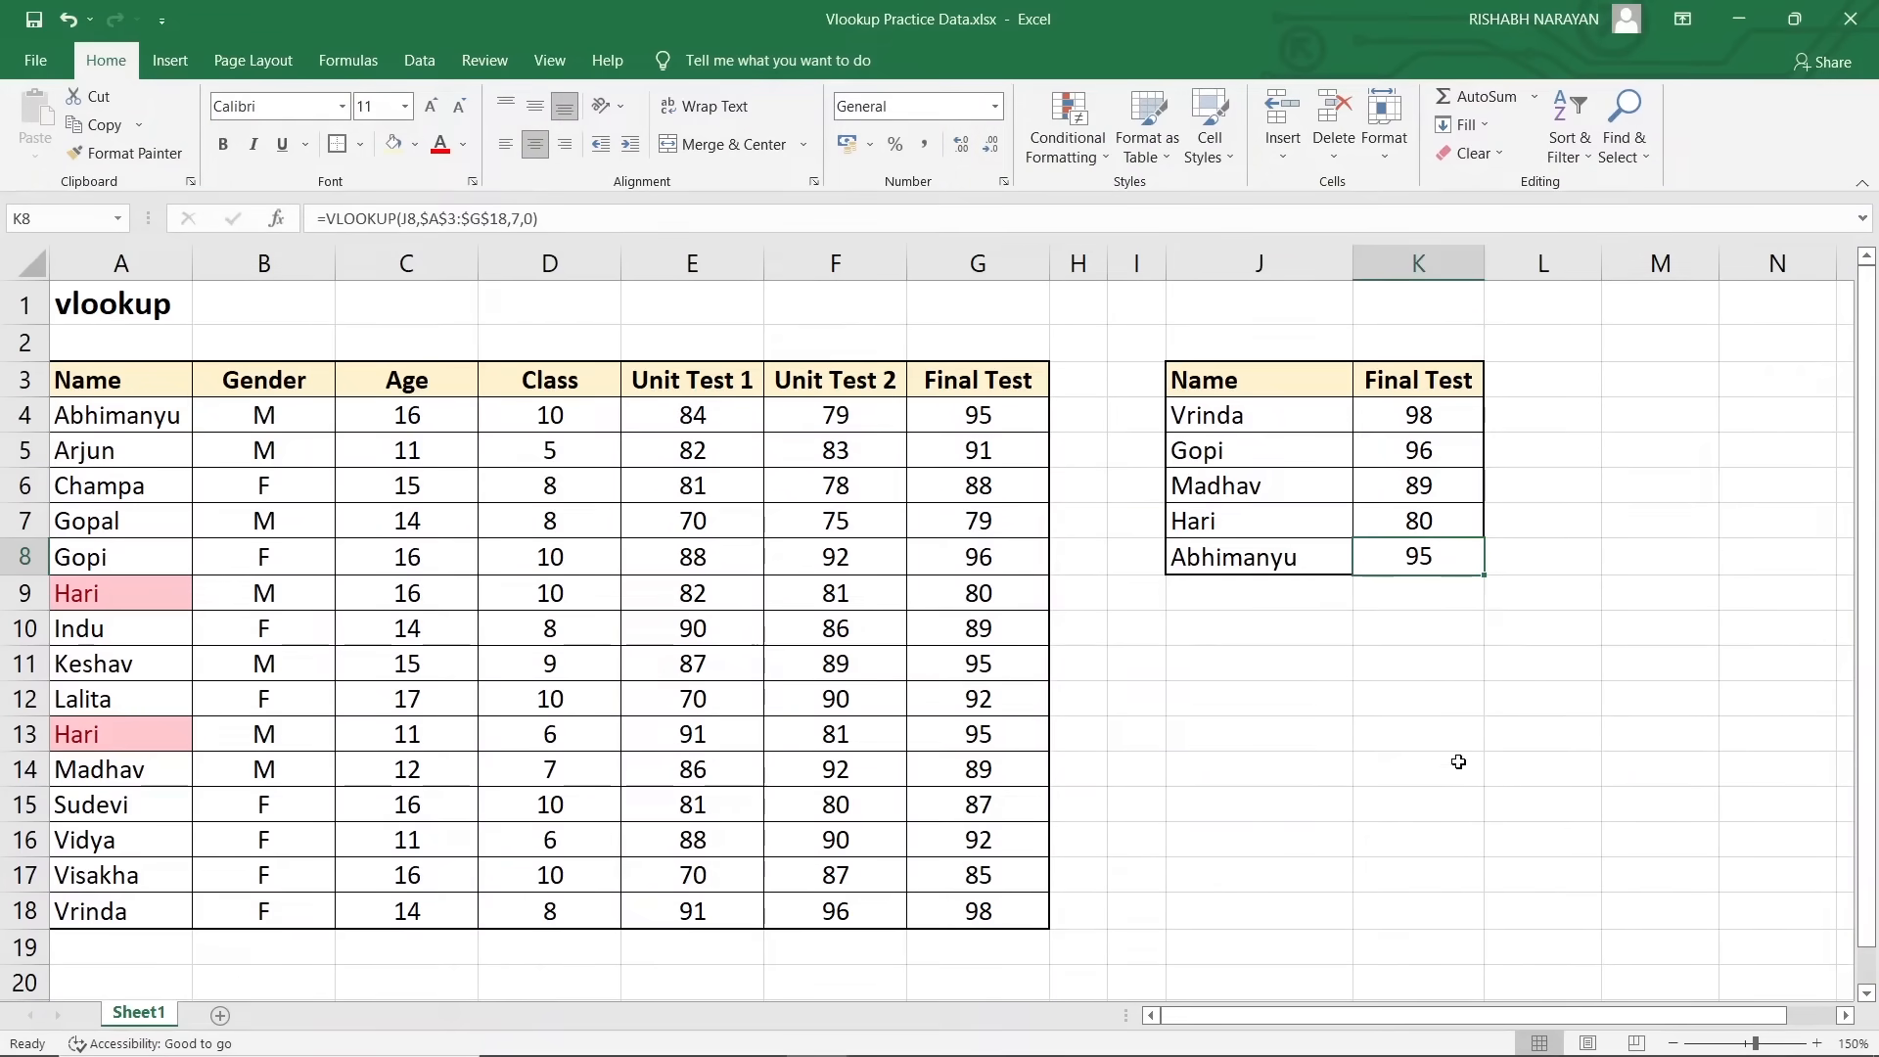
Set the Final Test score in G4 to 100 and check K8 again
{"action": "left_click", "coordinate": [967, 413]}
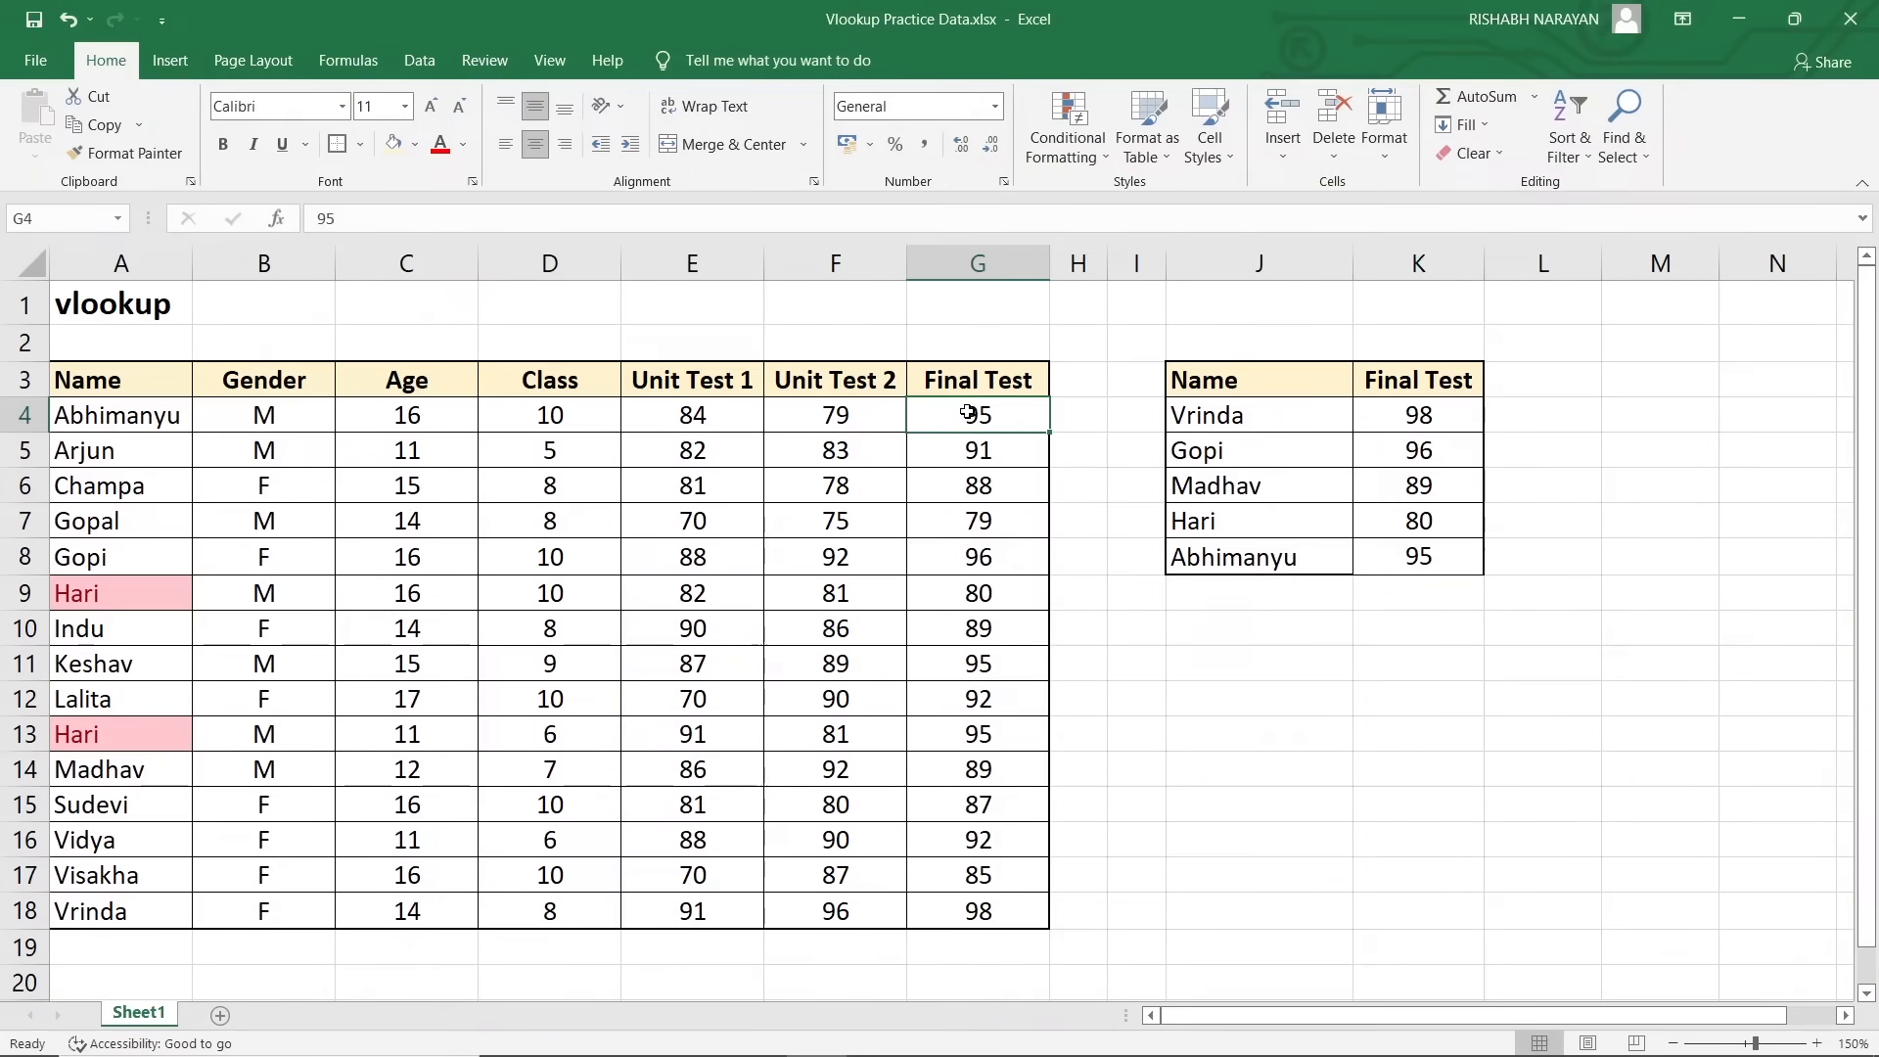
{"action": "type", "text": "100"}
{"action": "key", "text": "Return"}
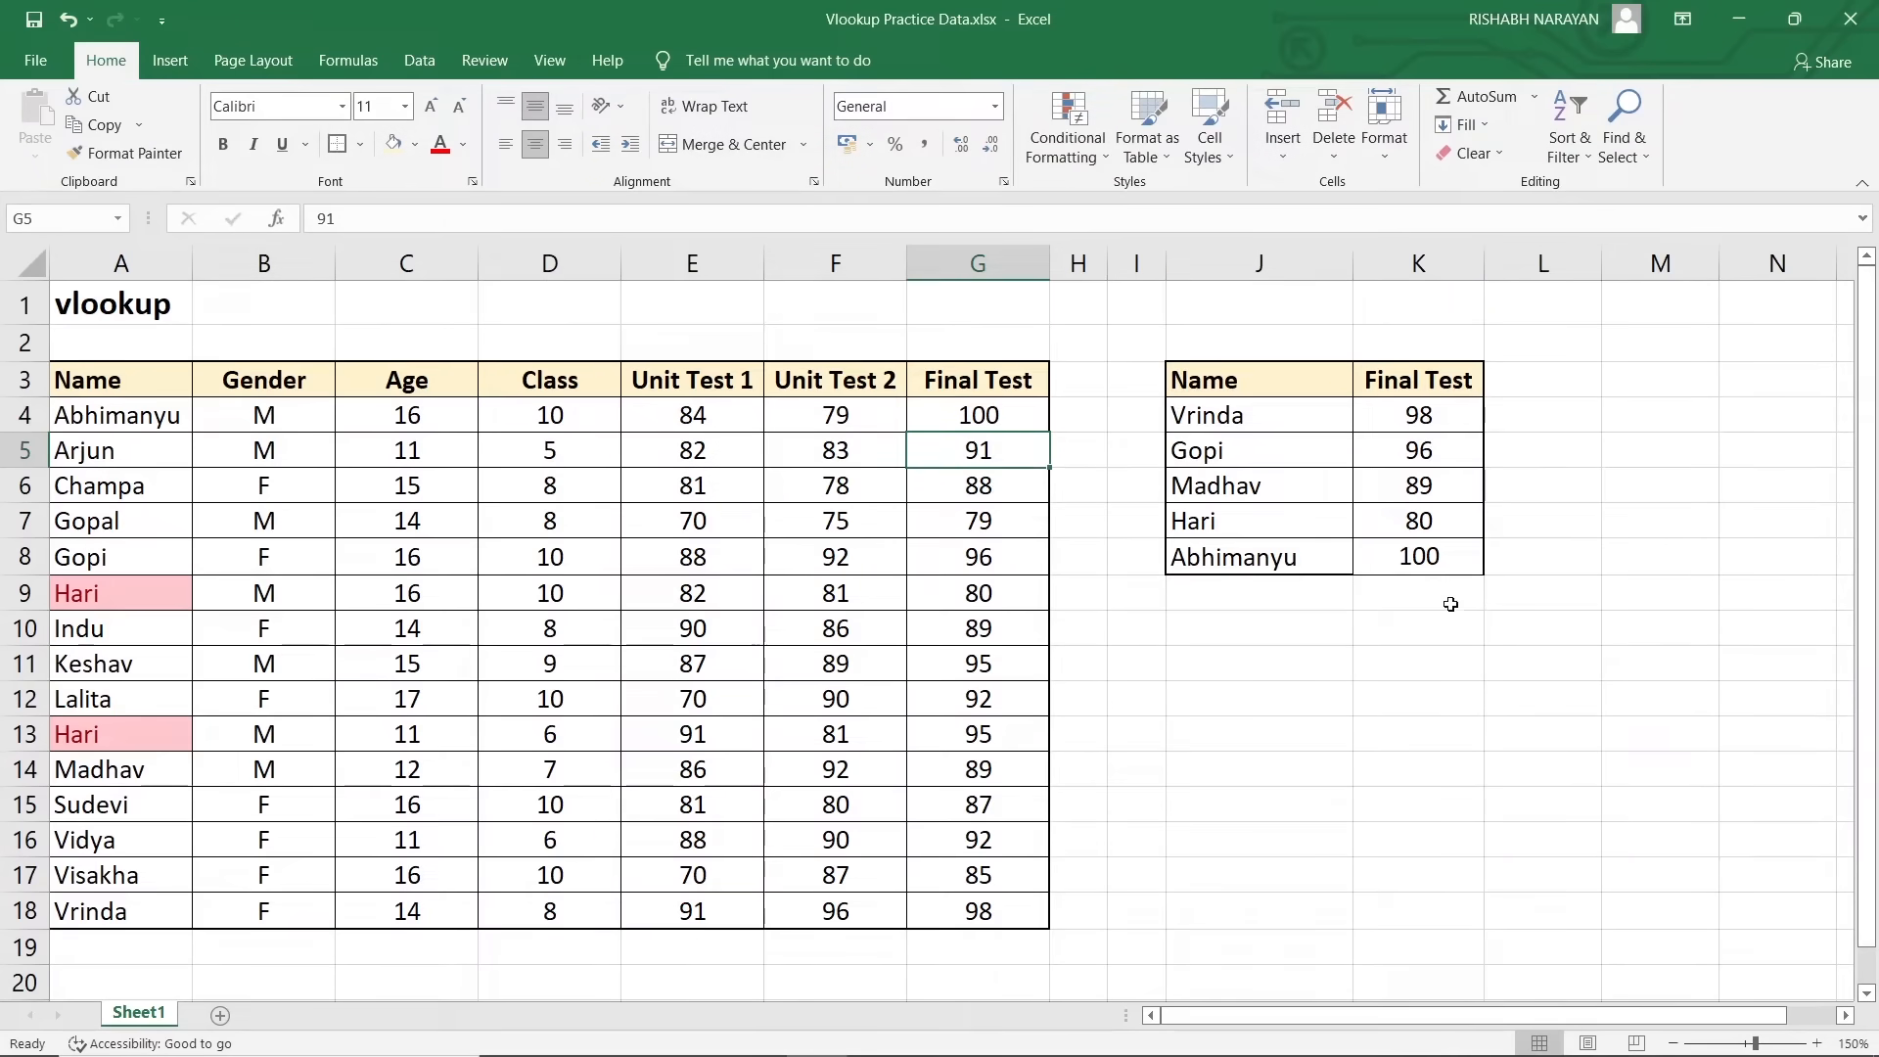
{"action": "left_click", "coordinate": [1409, 567]}
Undo both score changes in G4 and check the lookup result in K8
{"action": "key", "text": "ctrl+z"}
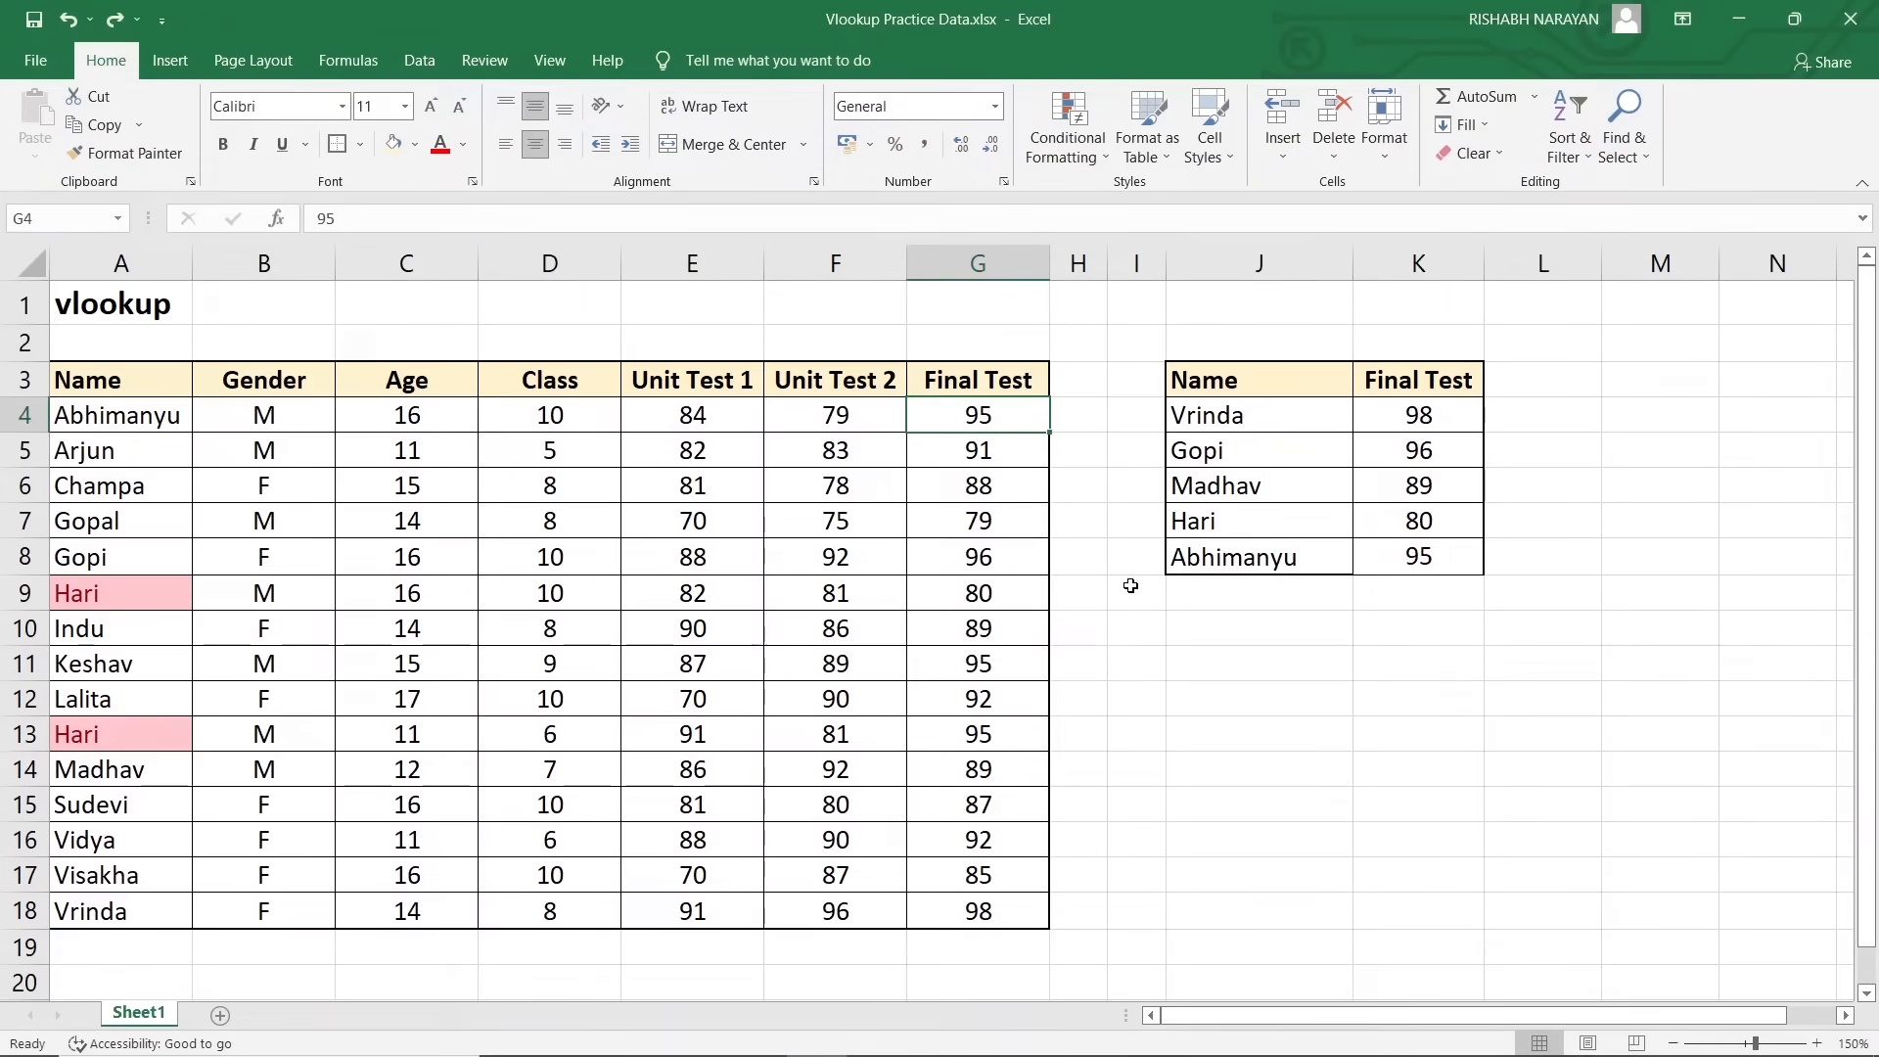
{"action": "key", "text": "ctrl+z"}
{"action": "left_click", "coordinate": [1453, 560]}
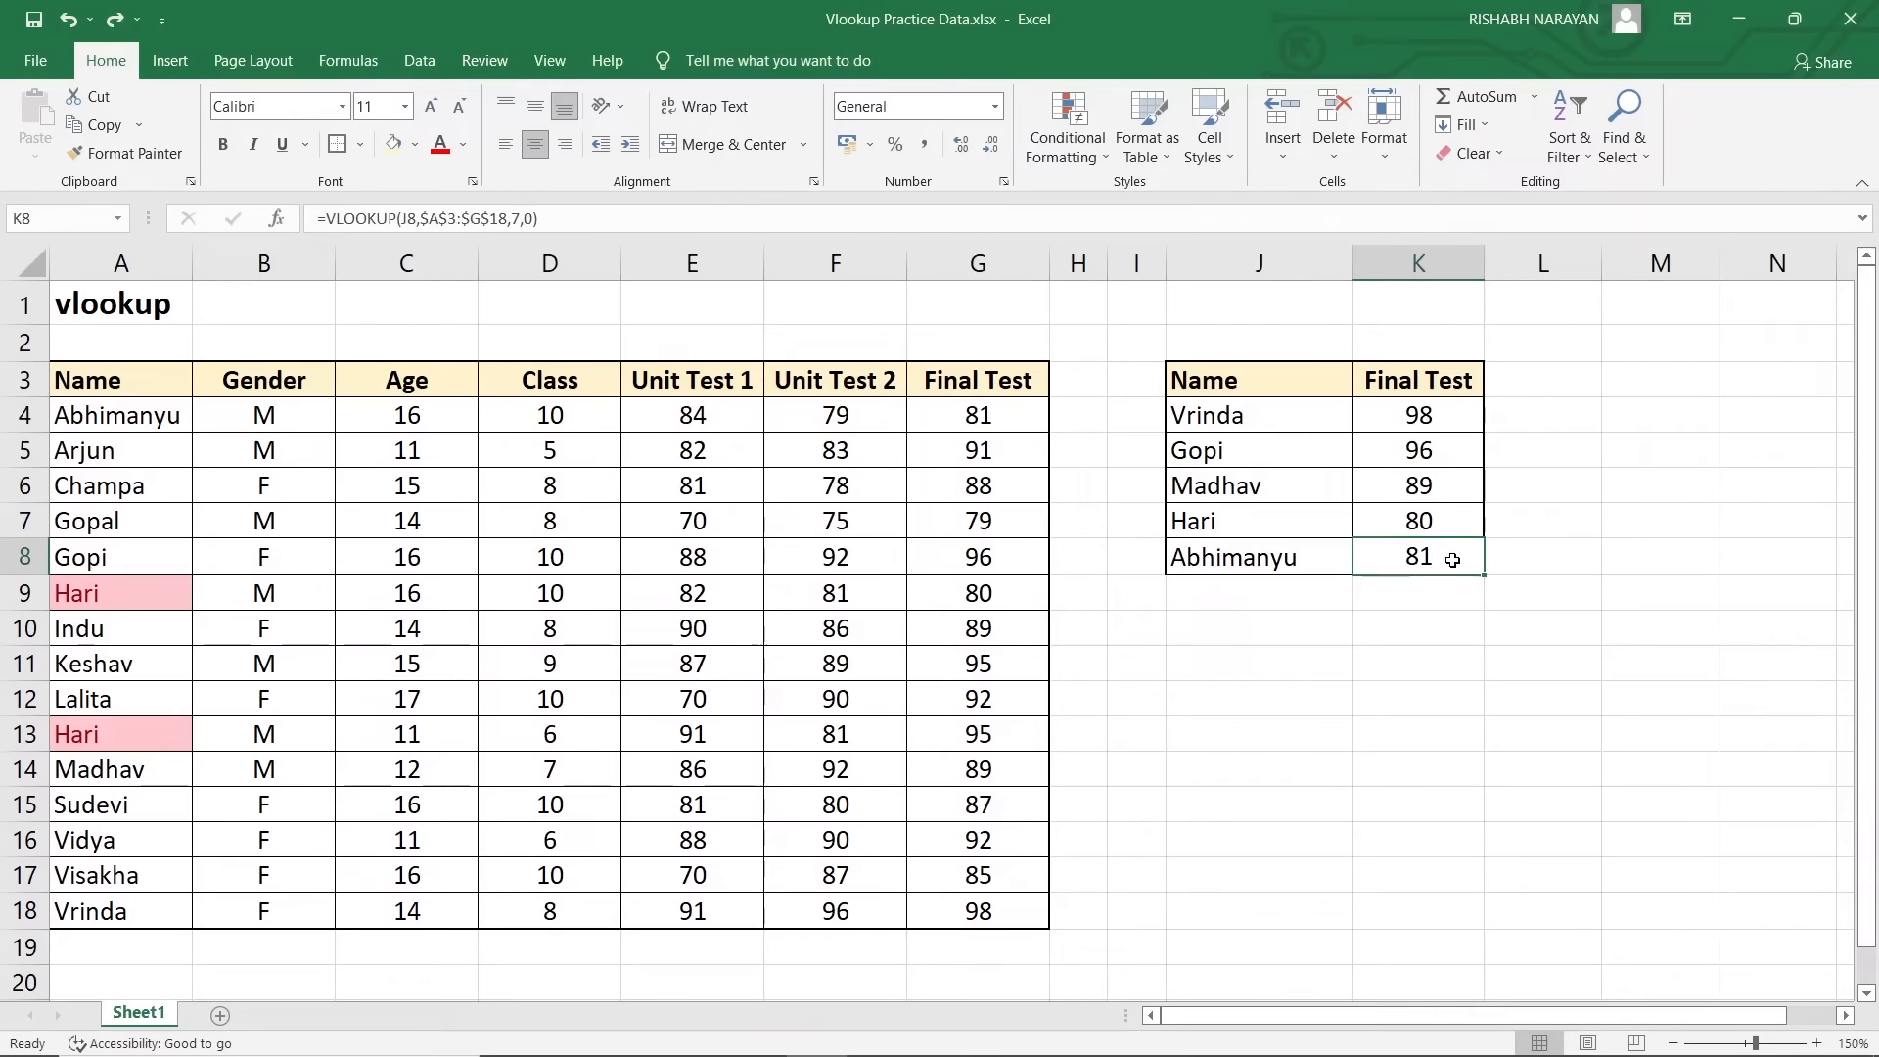
Review the lookup table J3:K8, its VLOOKUP formulas in K4:K8 and the source score in G4
{"action": "left_click_drag", "start_coordinate": [1426, 419], "coordinate": [1431, 566]}
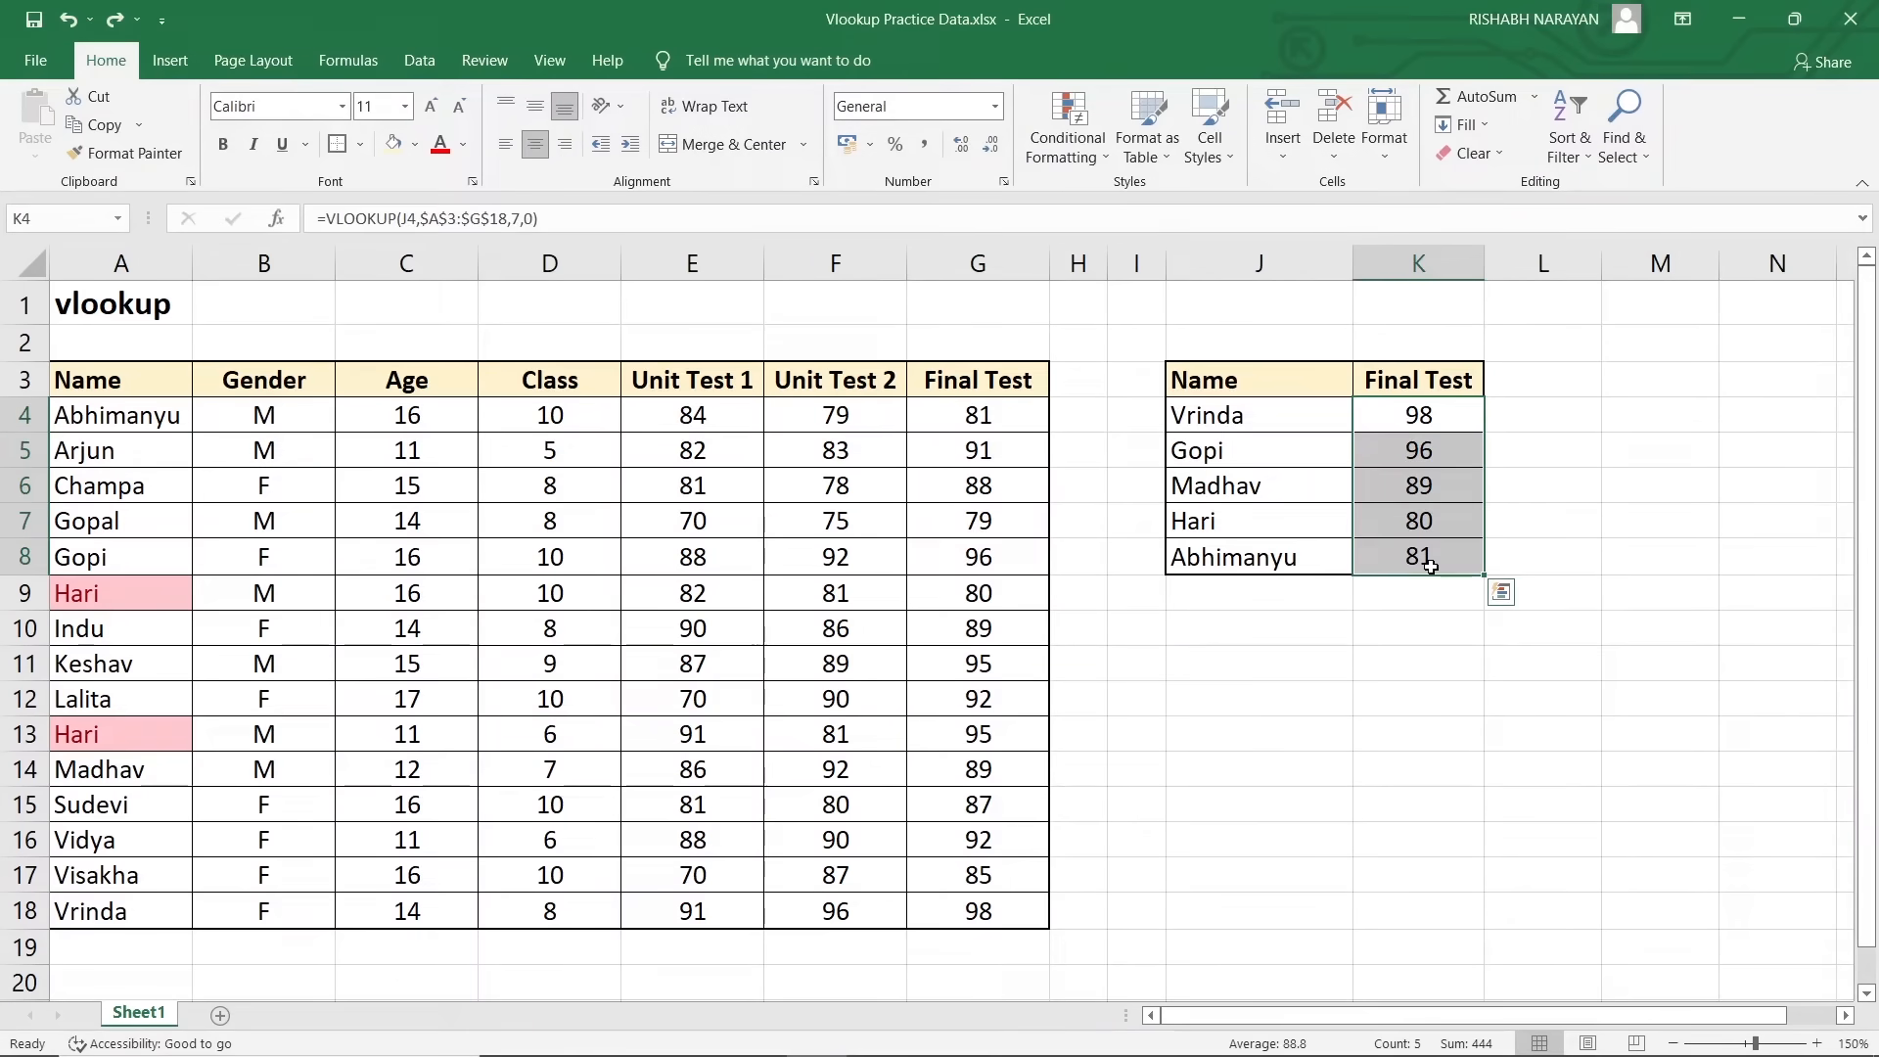
{"action": "left_click", "coordinate": [1011, 413]}
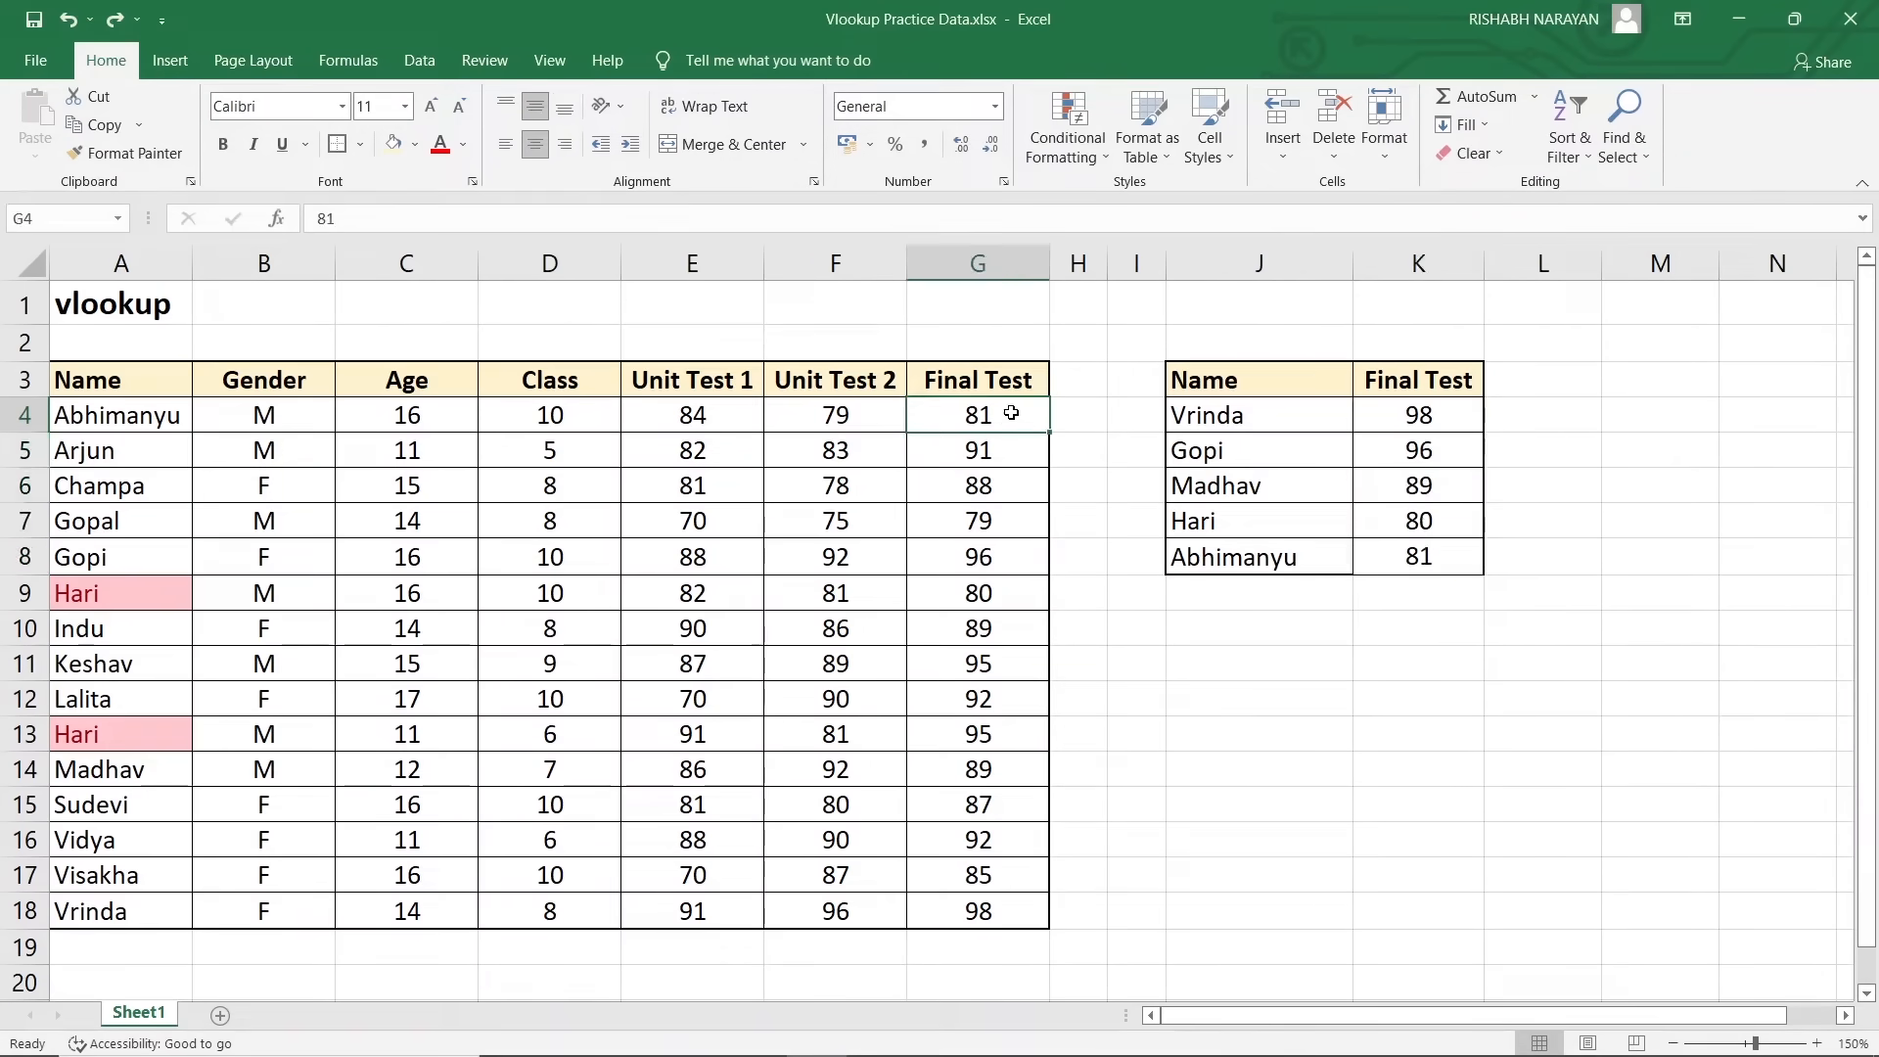
{"action": "left_click_drag", "start_coordinate": [1450, 417], "coordinate": [1280, 558]}
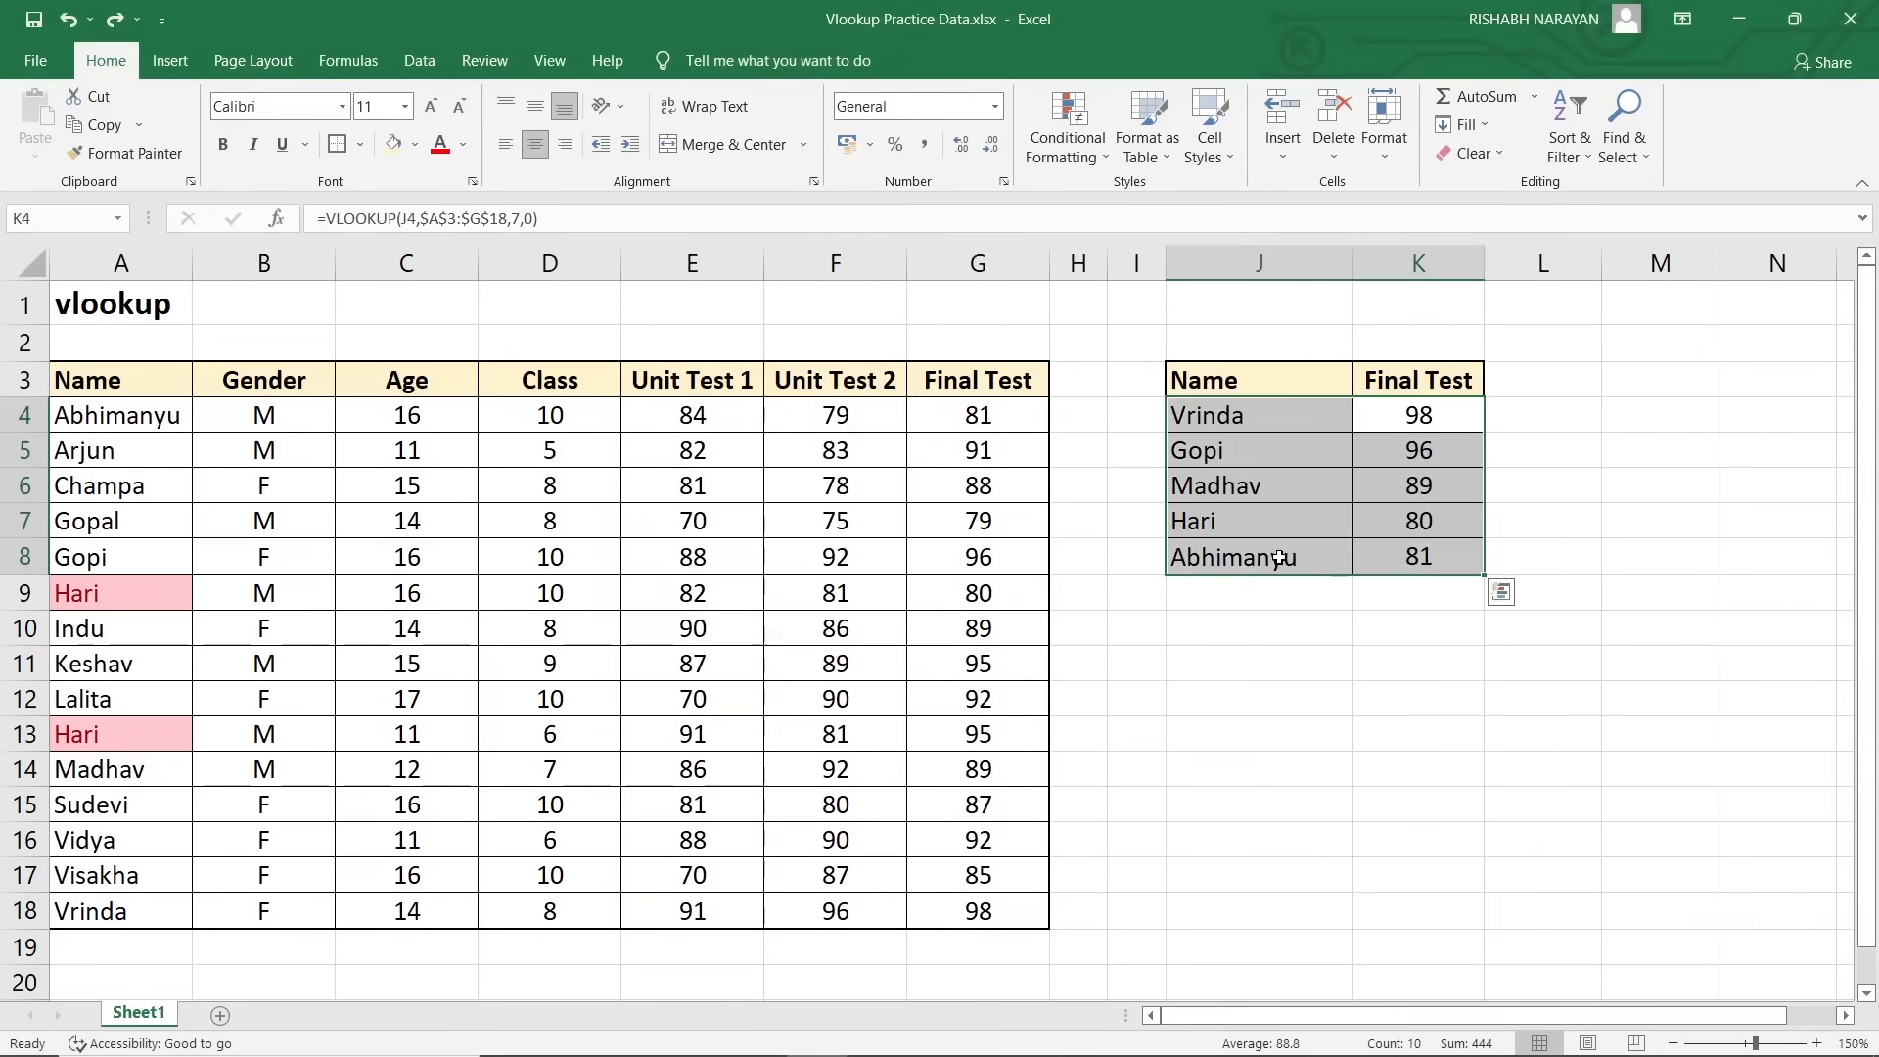
{"action": "left_click", "coordinate": [1395, 403]}
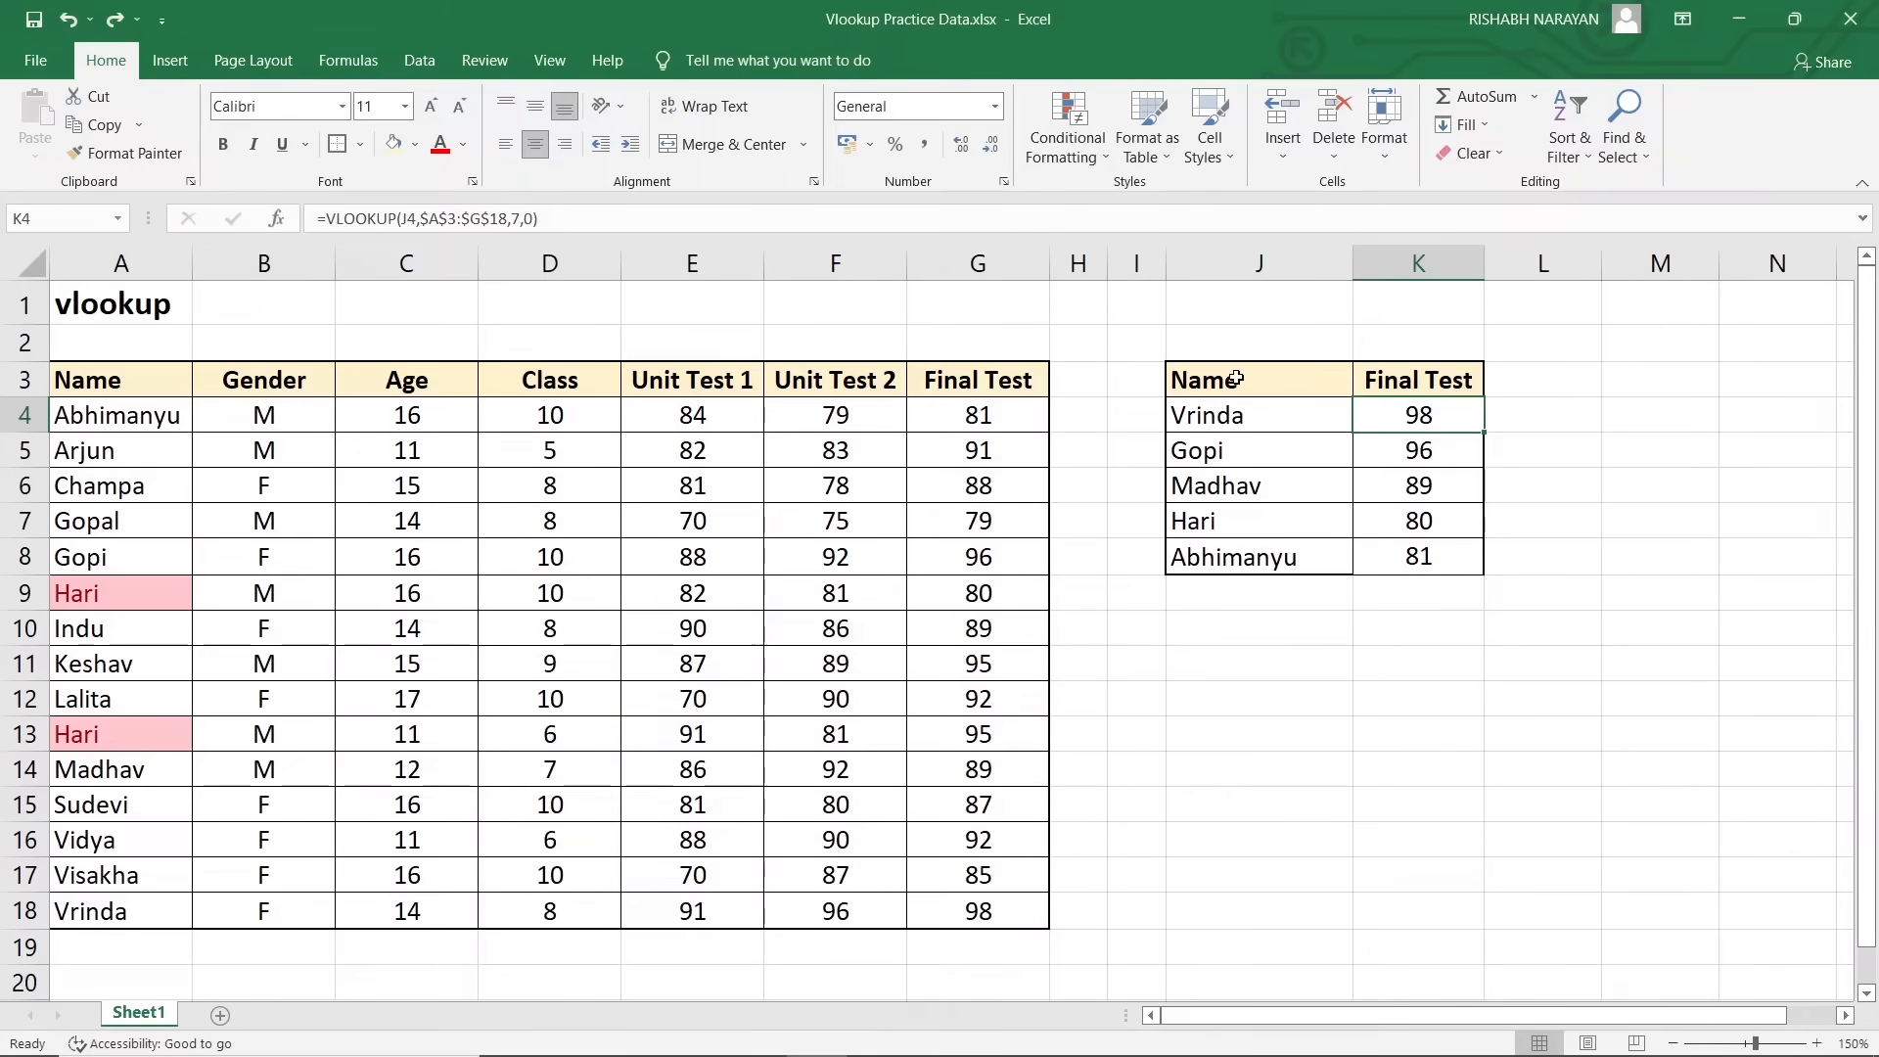
{"action": "left_click_drag", "start_coordinate": [1236, 379], "coordinate": [1419, 558]}
{"action": "left_click", "coordinate": [1417, 416]}
{"action": "left_click_drag", "start_coordinate": [1424, 416], "coordinate": [1430, 558]}
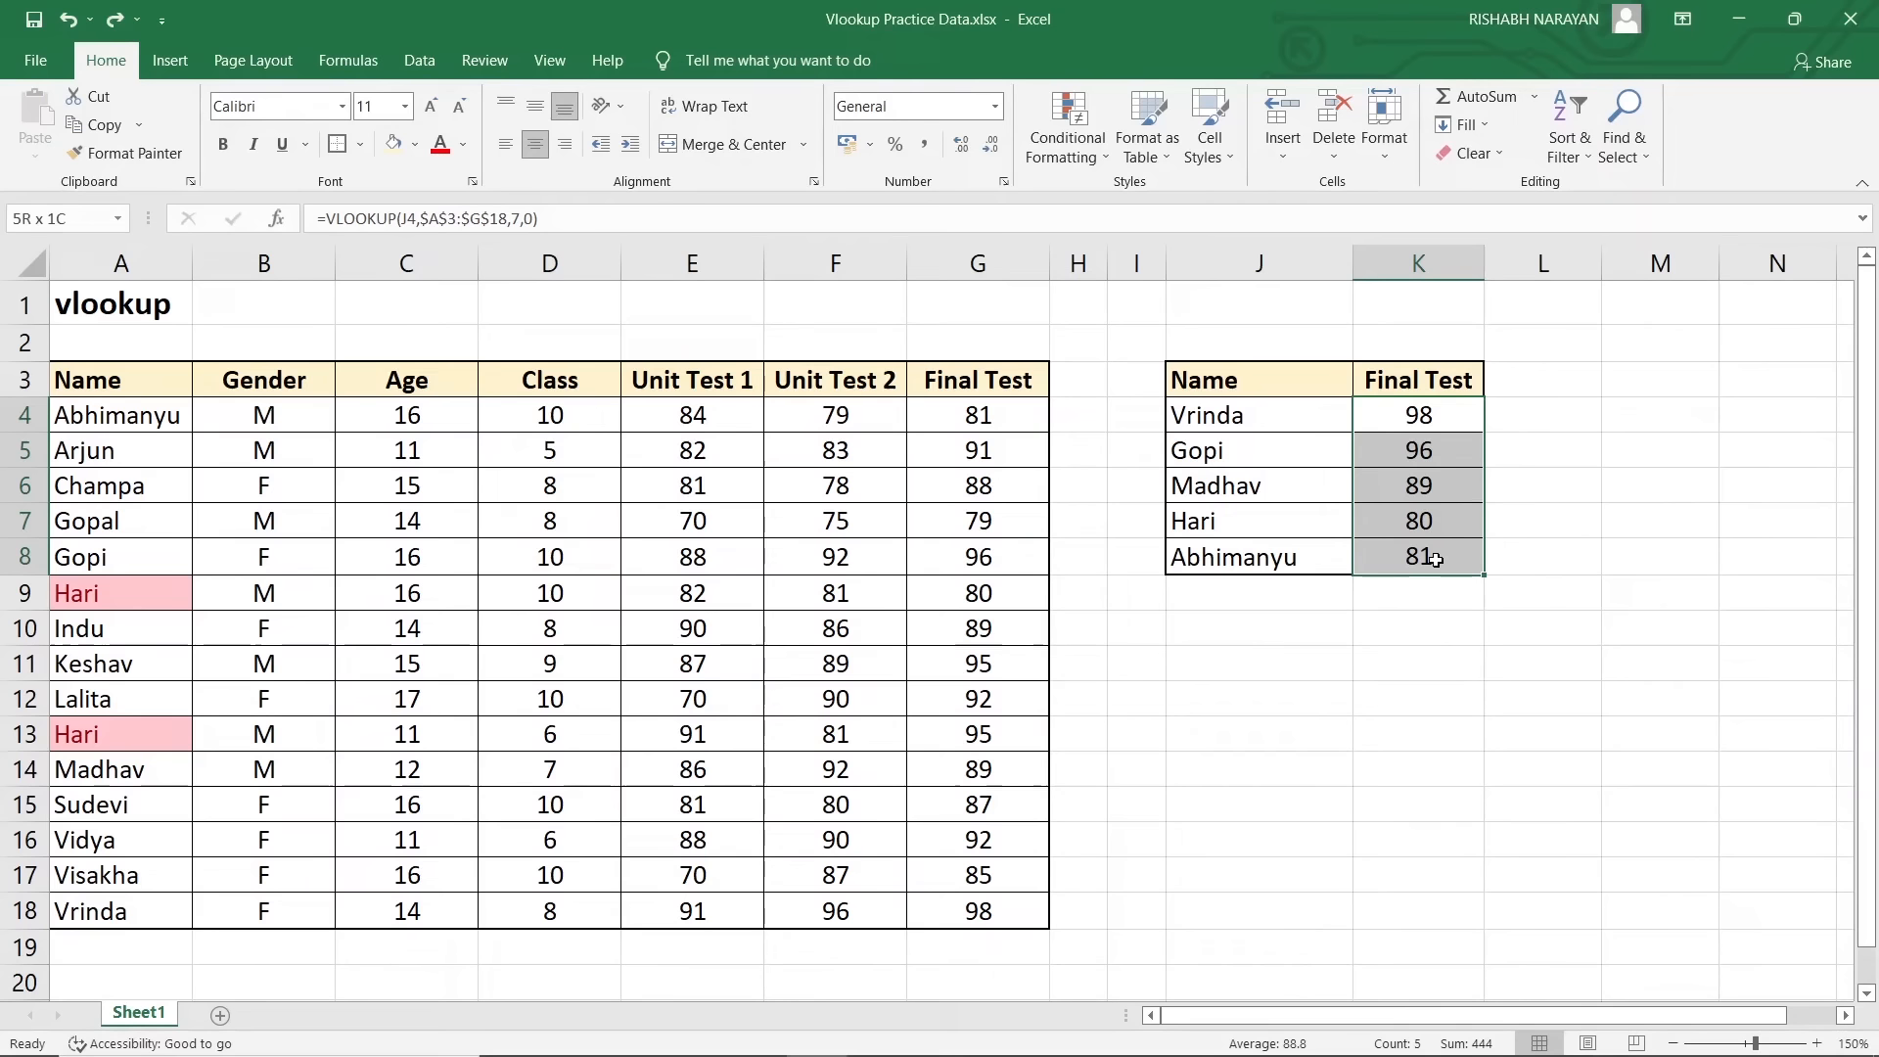
{"action": "left_click", "coordinate": [1423, 417]}
Replace the VLOOKUP formulas in K4:K8 with their values by copying and pasting values only, and inspect K4's content
{"action": "left_click_drag", "start_coordinate": [1430, 418], "coordinate": [1452, 557]}
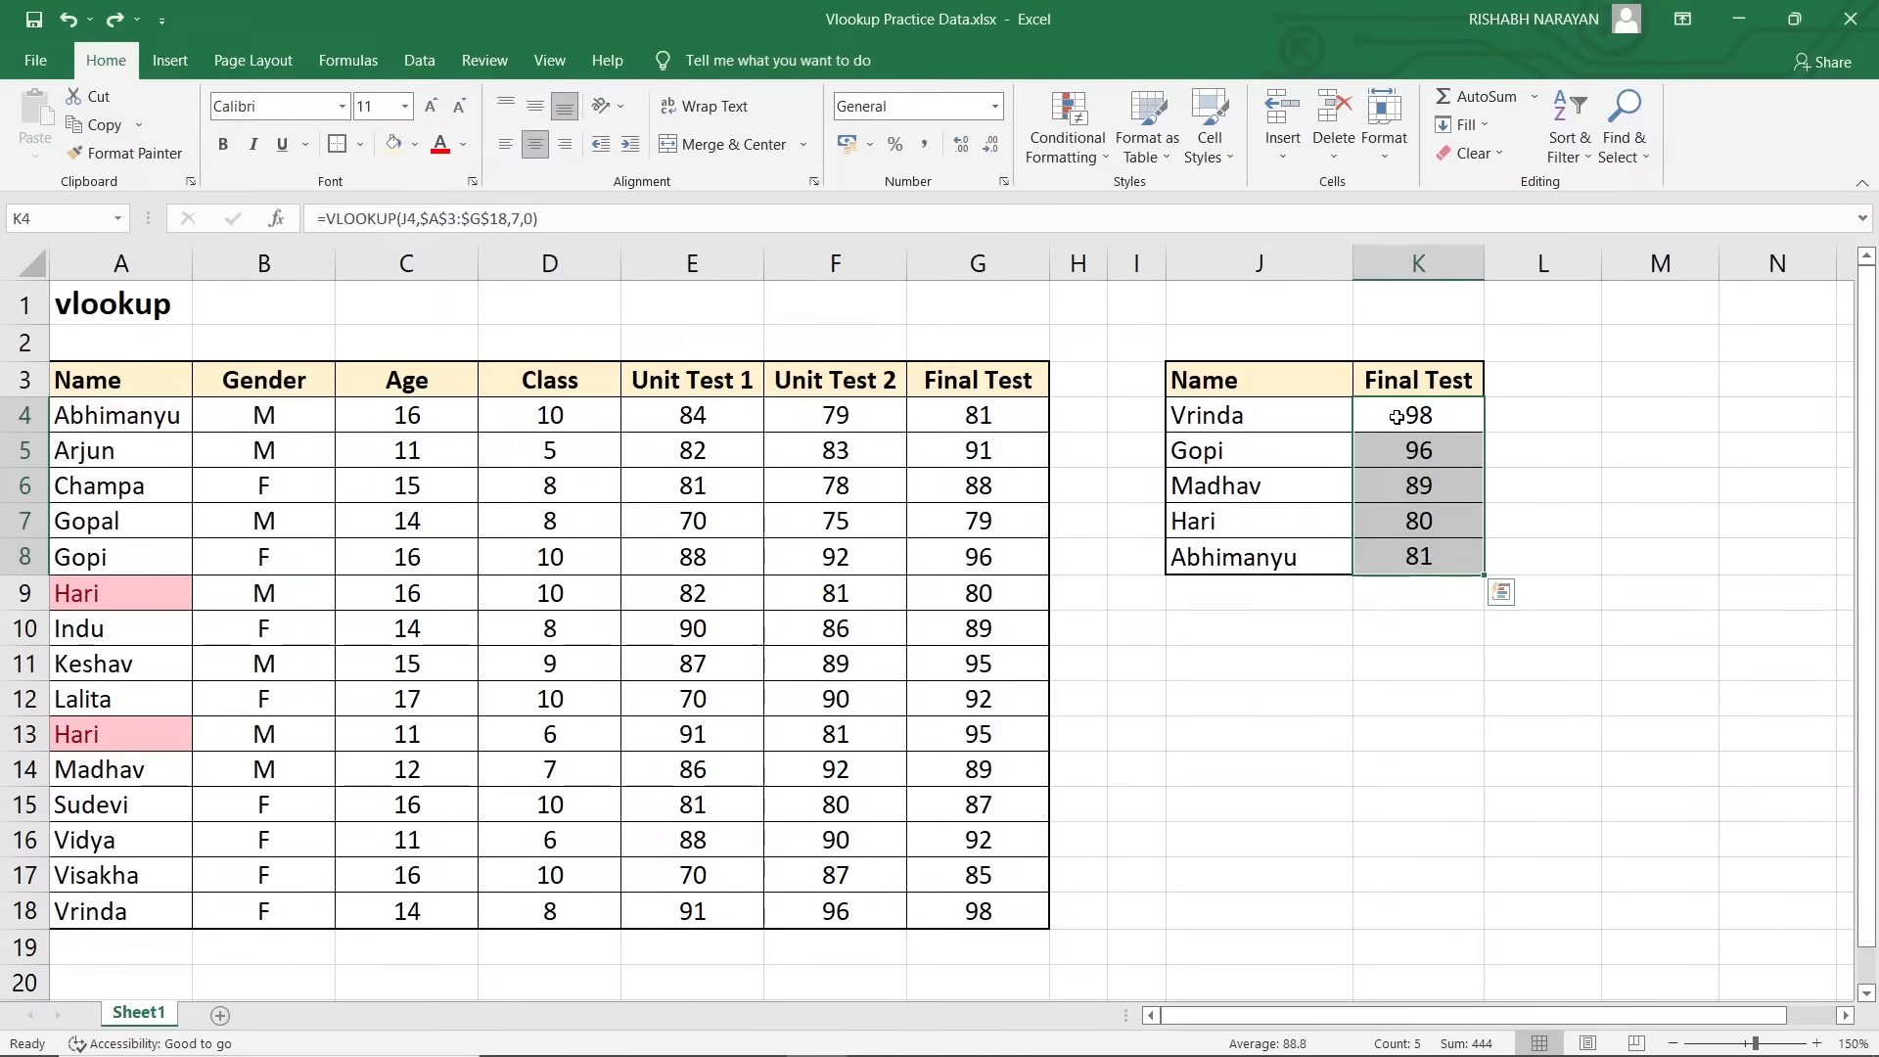
{"action": "key", "text": "ctrl+c"}
{"action": "right_click", "coordinate": [1398, 418]}
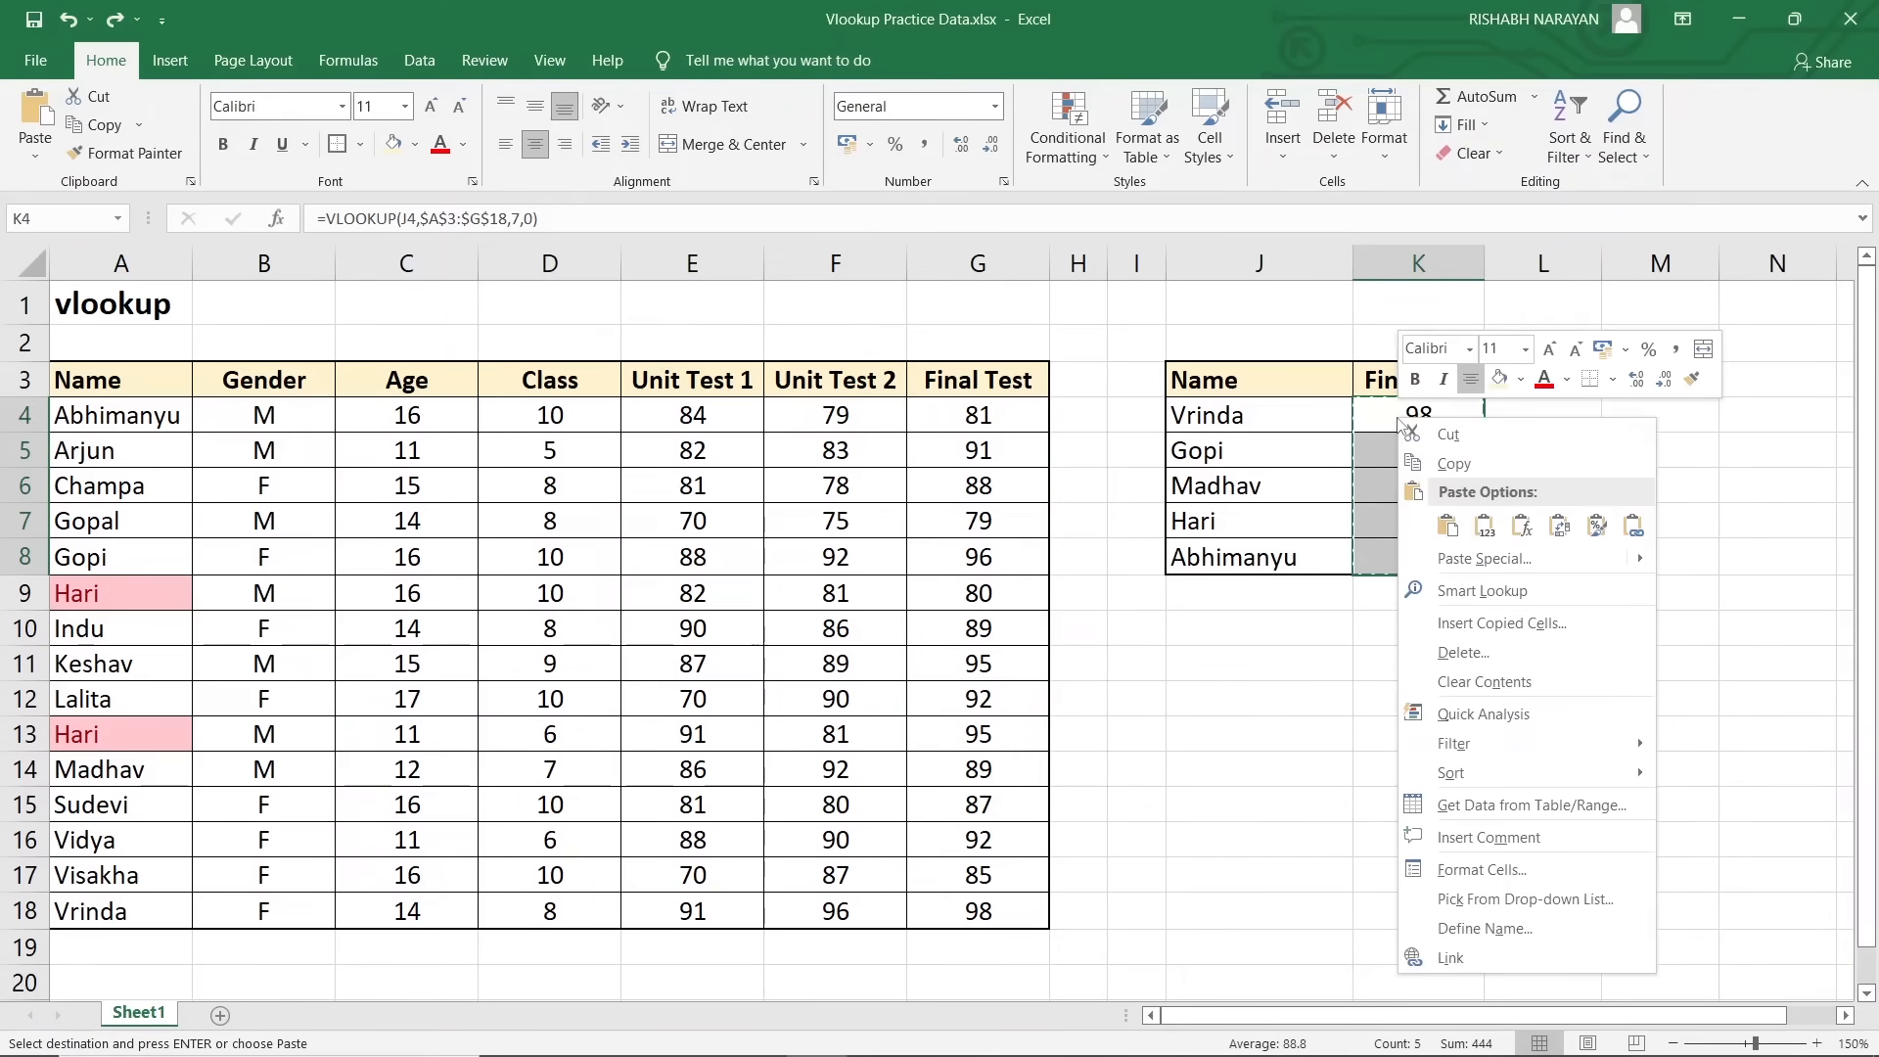
{"action": "left_click", "coordinate": [1486, 528]}
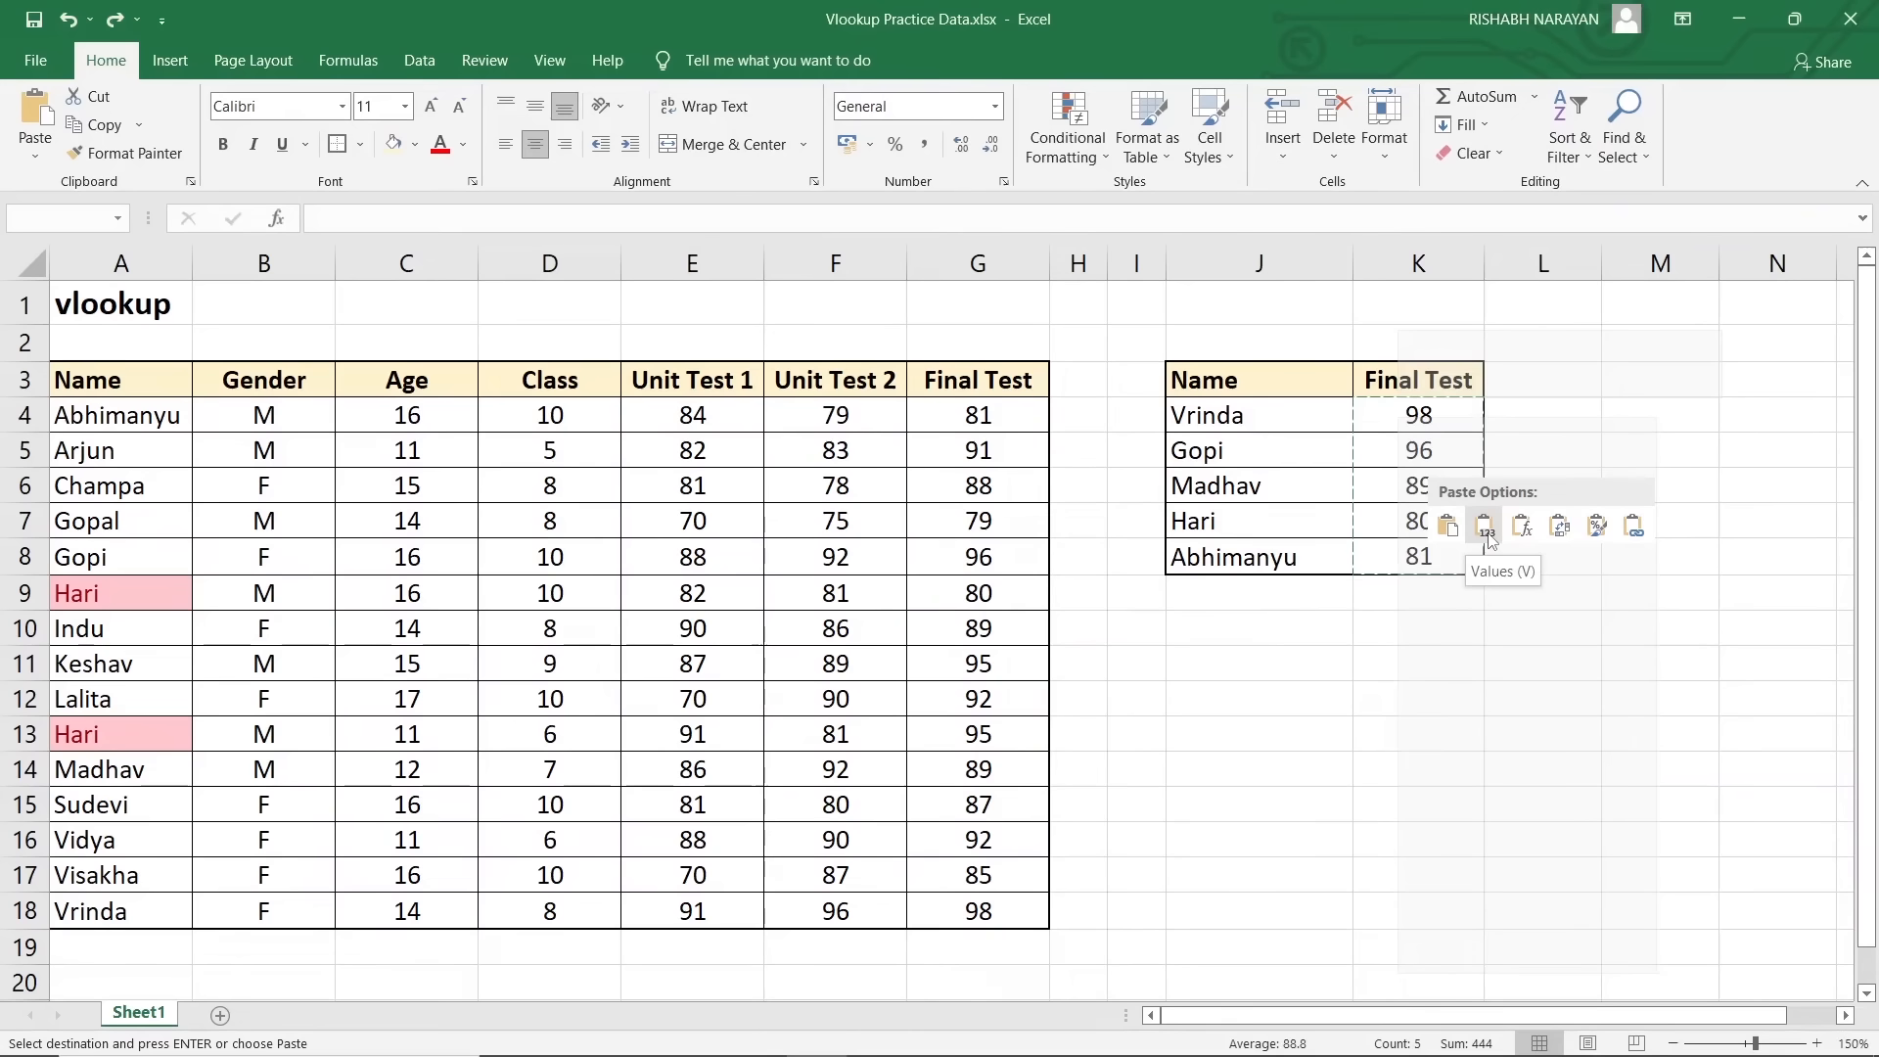
{"action": "left_click", "coordinate": [1426, 415]}
{"action": "left_click_drag", "start_coordinate": [355, 220], "coordinate": [312, 220]}
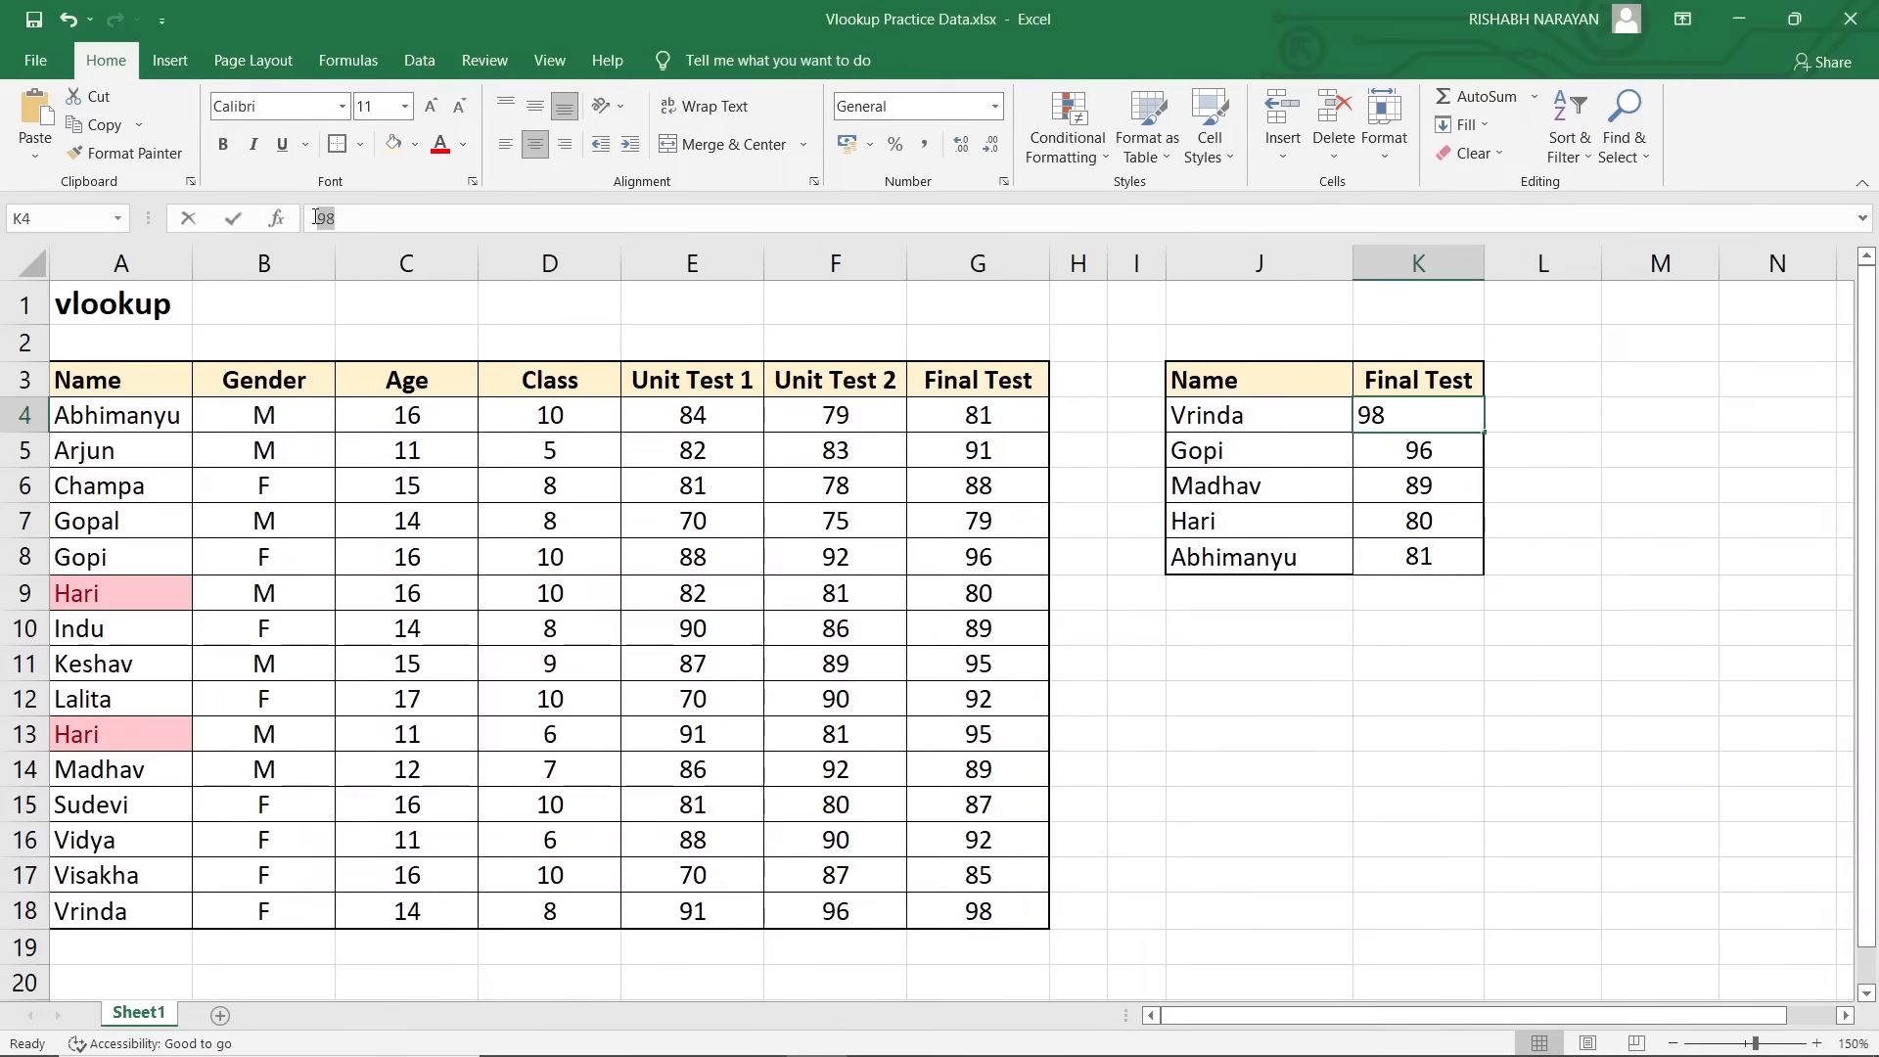
Inspect the contents of the Final Test cells K4:K8 to verify whether they hold static values instead of formulas
{"action": "left_click", "coordinate": [1381, 460]}
{"action": "double_click", "coordinate": [1381, 448]}
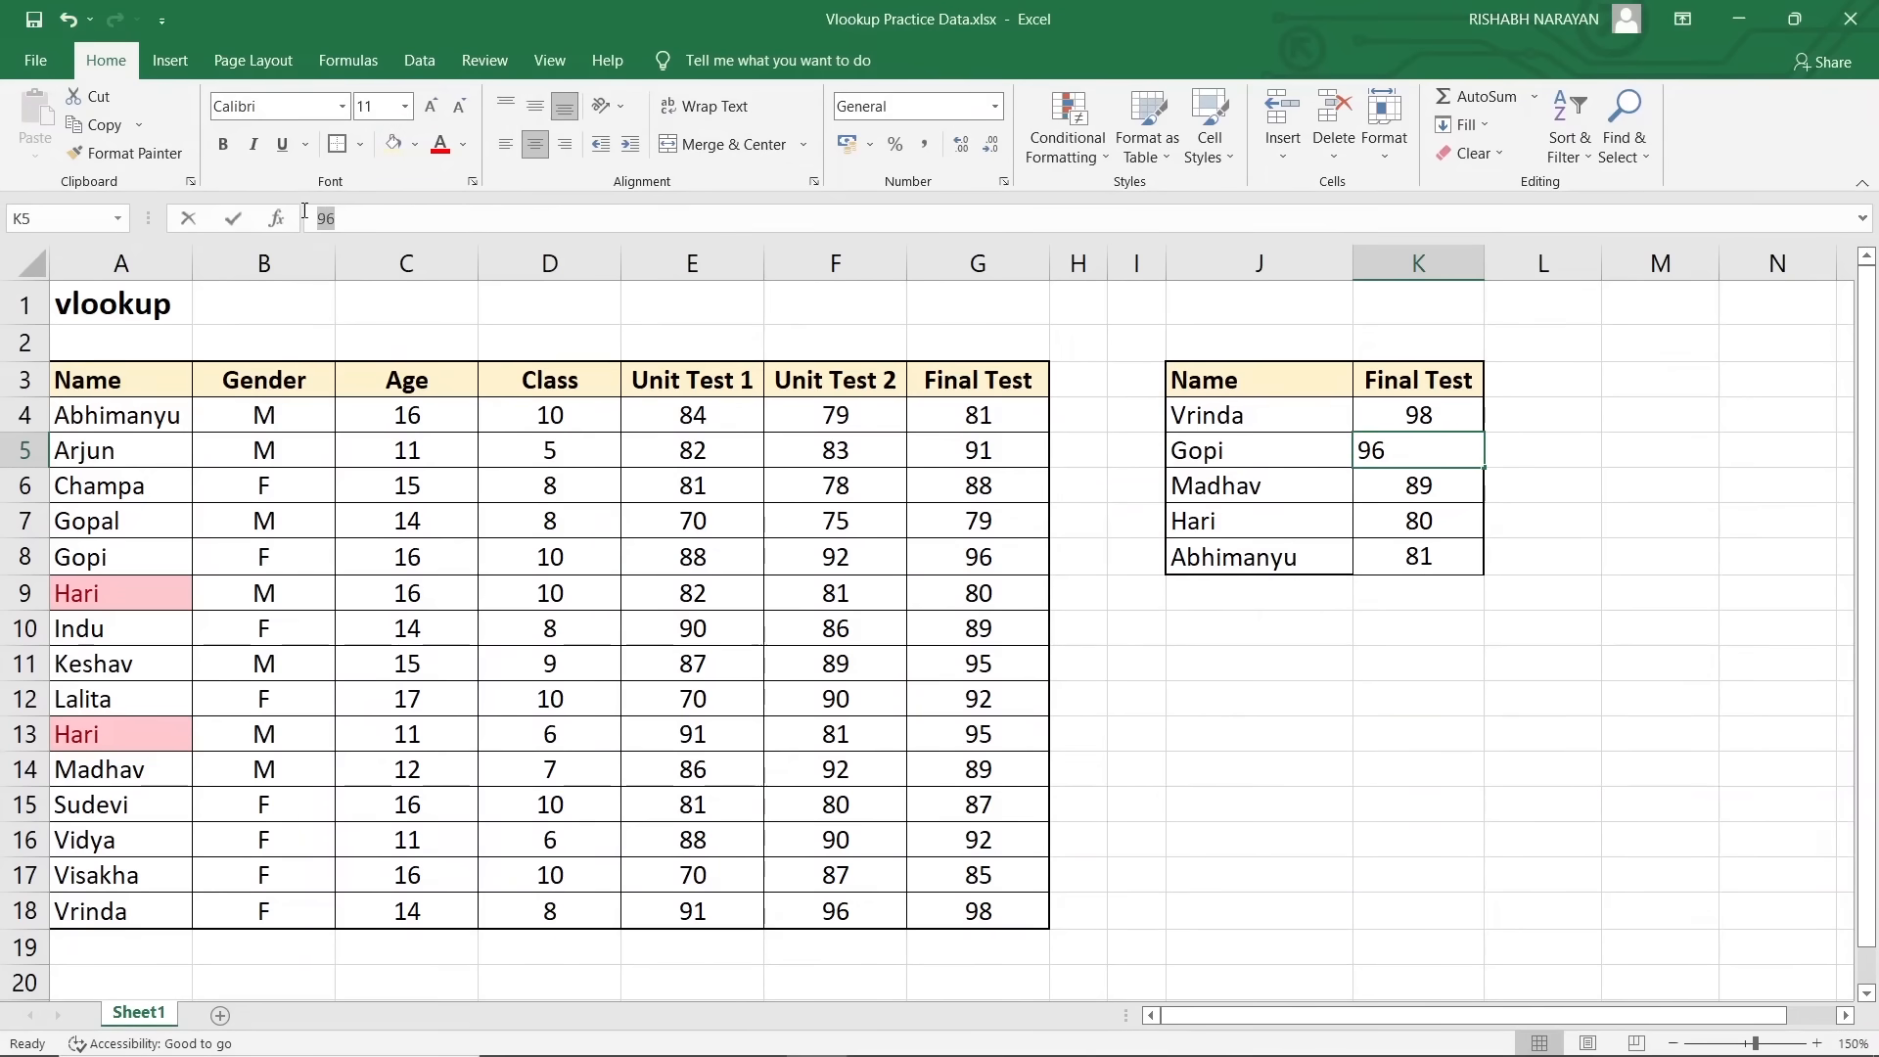
{"action": "left_click", "coordinate": [1398, 495]}
{"action": "left_click", "coordinate": [1400, 524]}
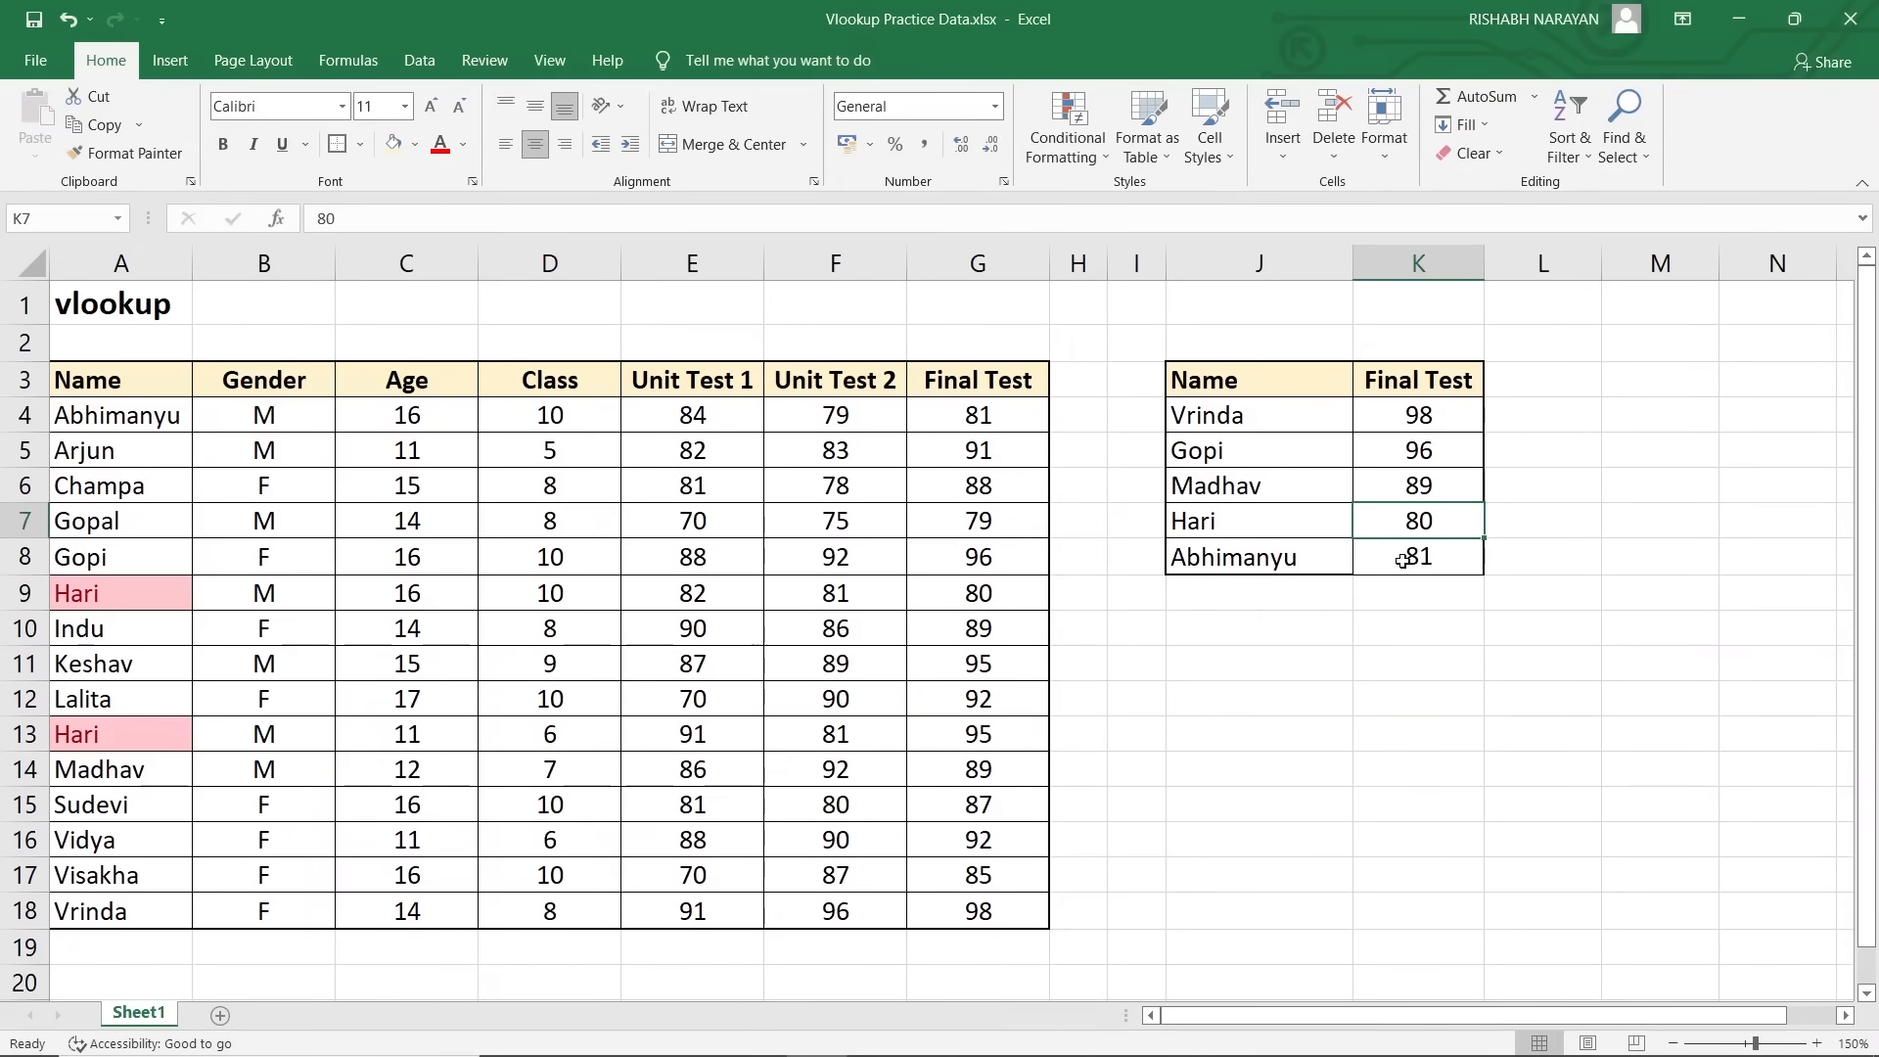
{"action": "left_click", "coordinate": [1400, 554]}
{"action": "left_click", "coordinate": [1405, 419]}
Set Abhimanyu's Final Test score in G4 to 100
{"action": "left_click", "coordinate": [990, 431]}
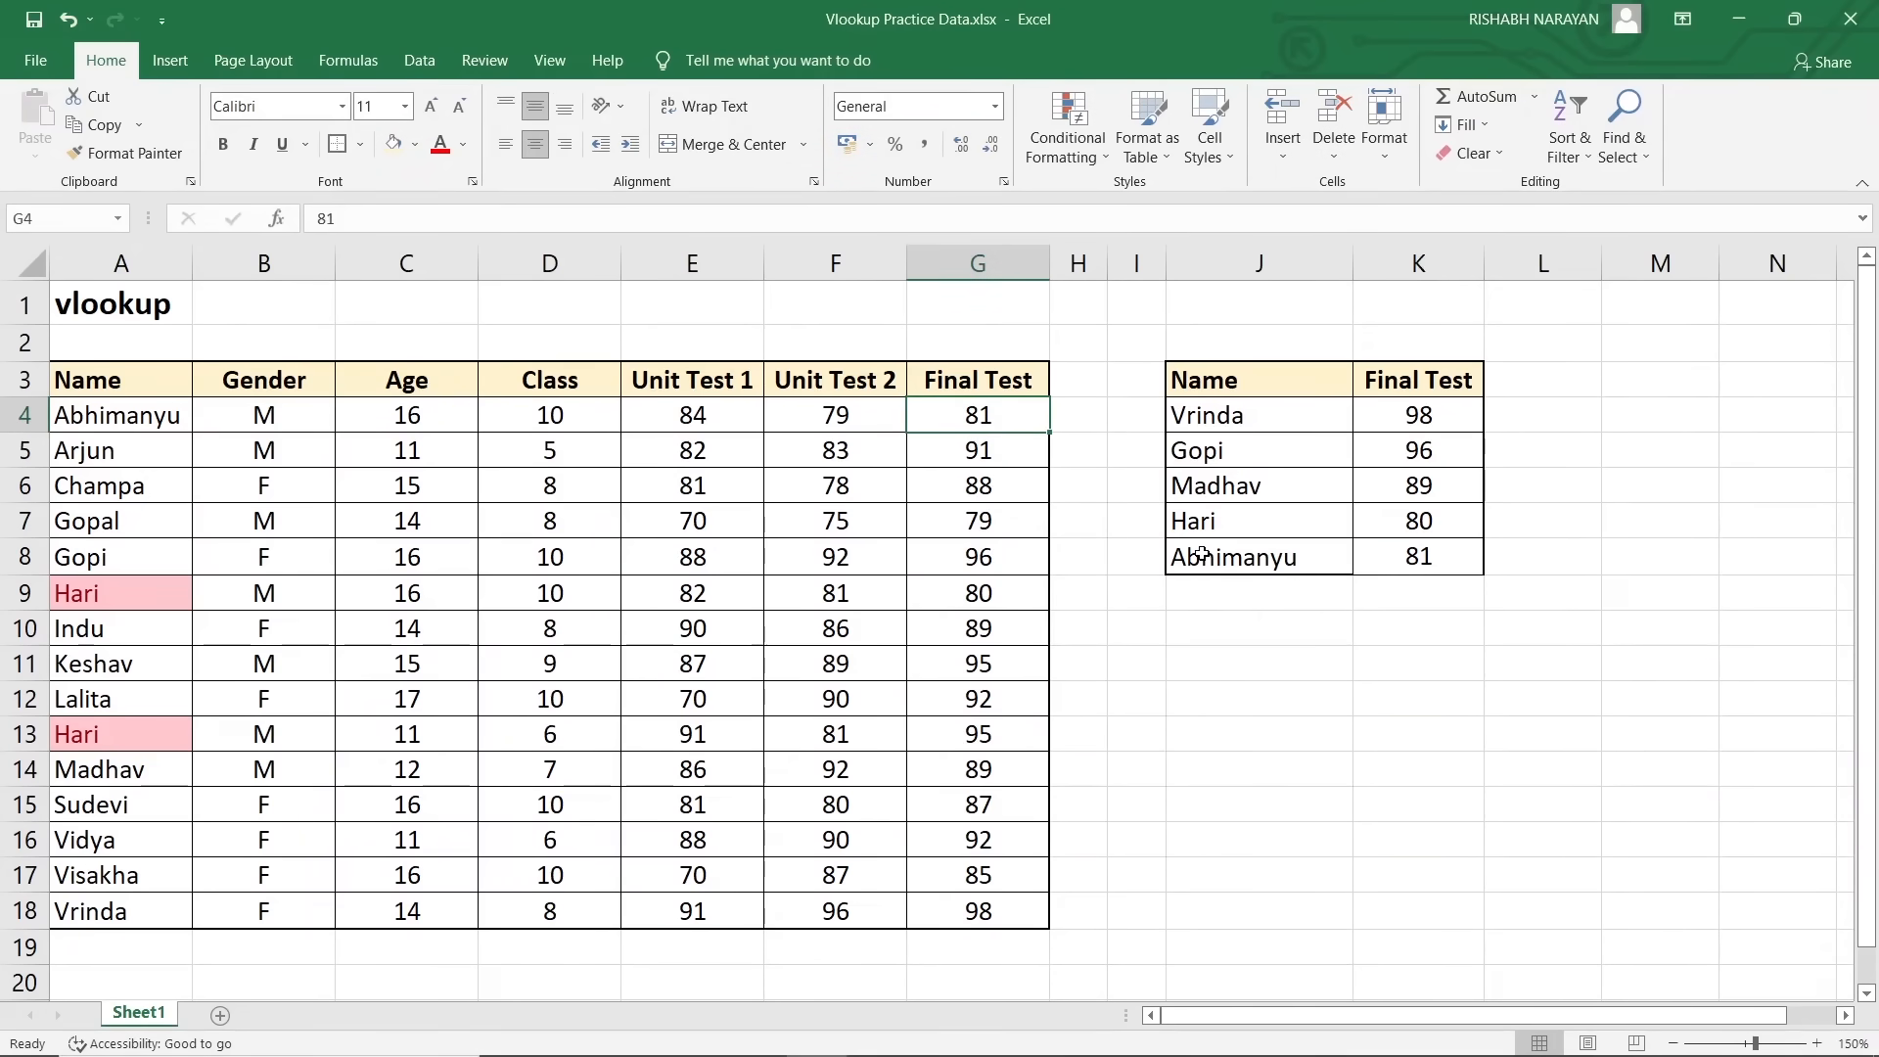
{"action": "type", "text": "100"}
{"action": "key", "text": "Return"}
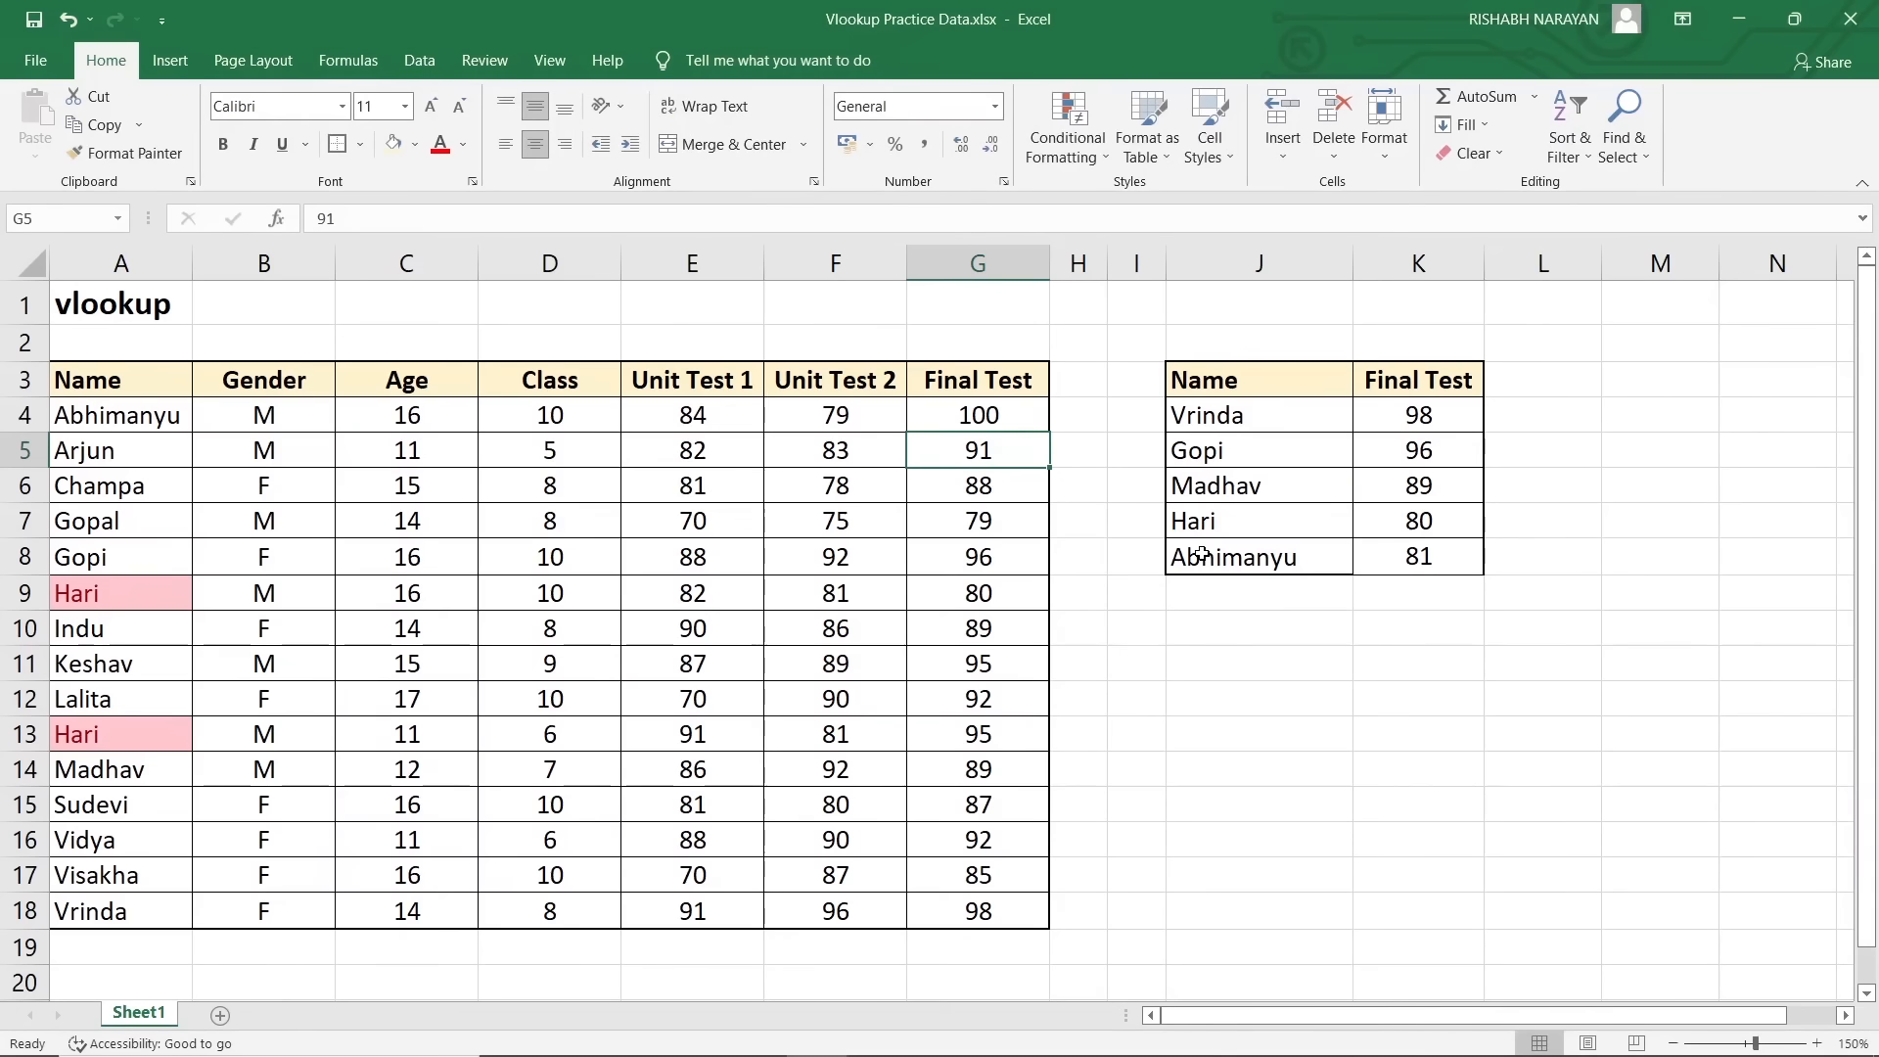
Check the Final Test values in K4:K8 against the changed source score, and undo the score change in G4
{"action": "left_click", "coordinate": [1451, 553]}
{"action": "left_click_drag", "start_coordinate": [1456, 415], "coordinate": [1468, 584]}
{"action": "left_click", "coordinate": [1424, 409]}
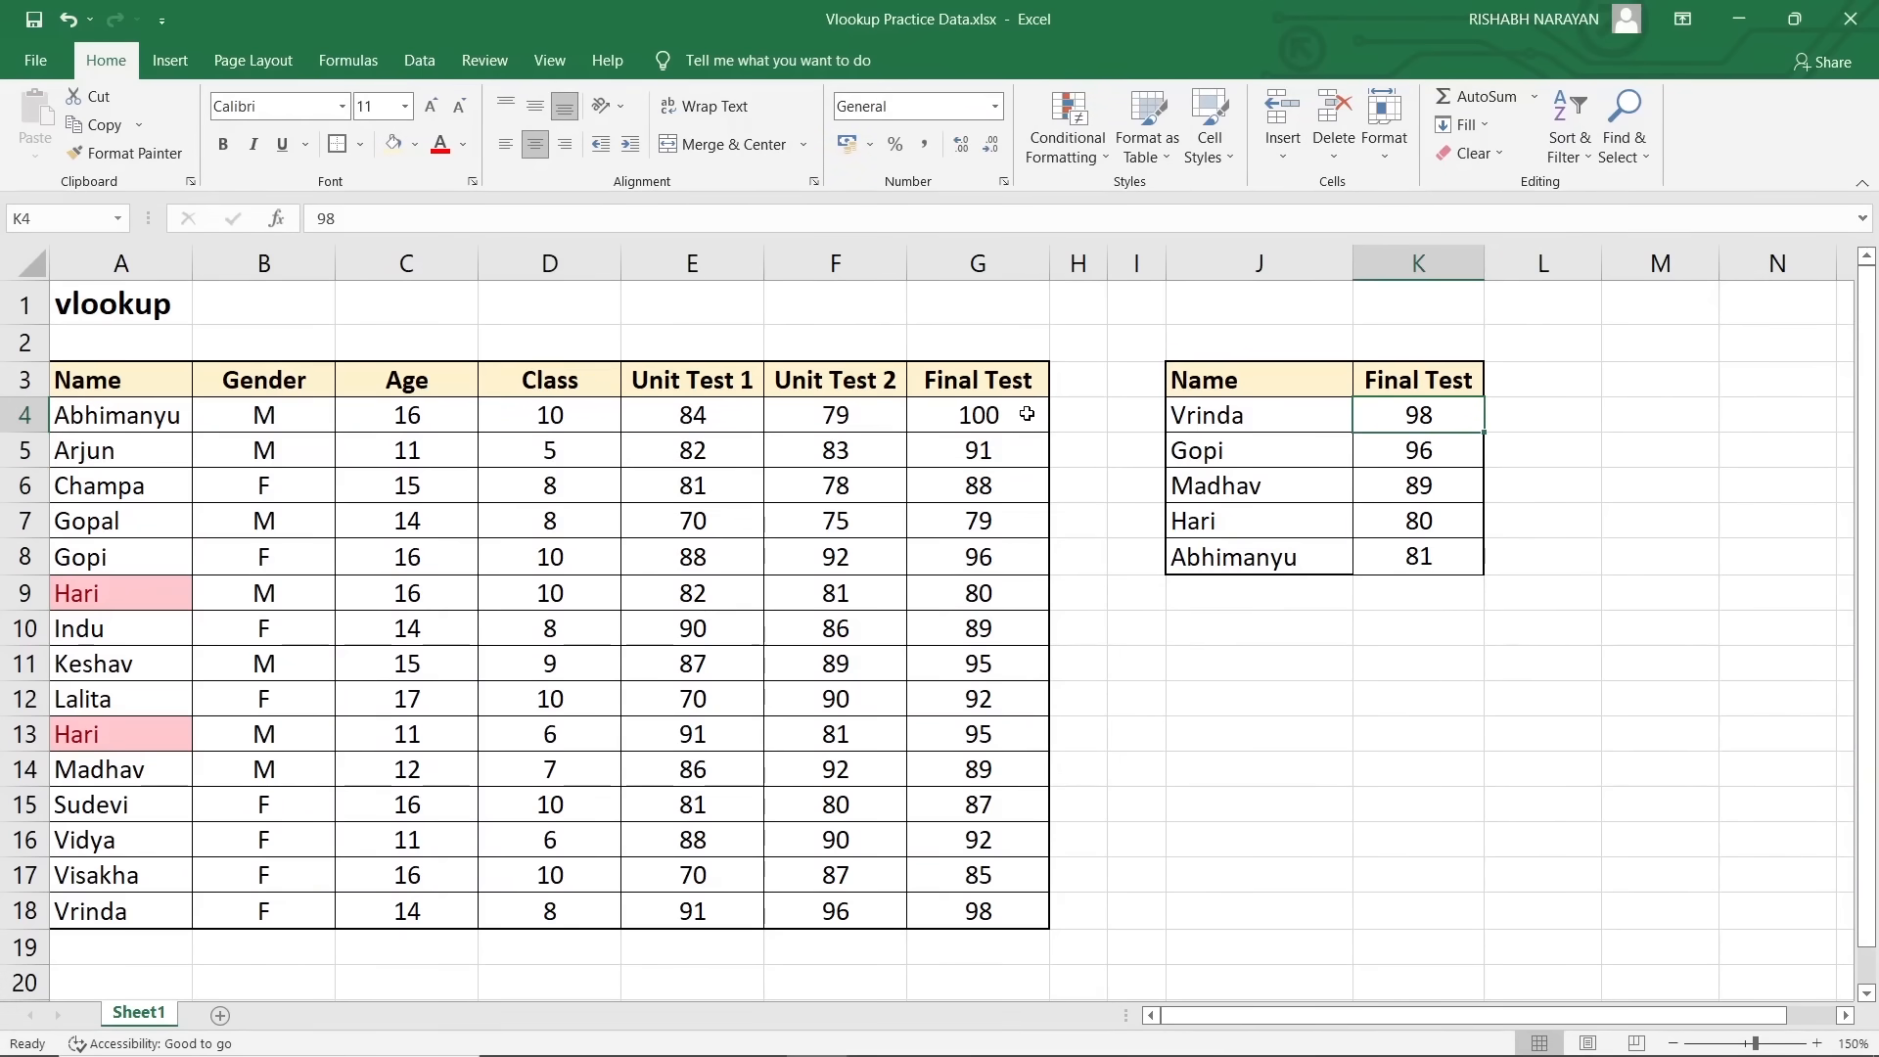
{"action": "key", "text": "ctrl+z"}
{"action": "key", "text": "ctrl+z"}
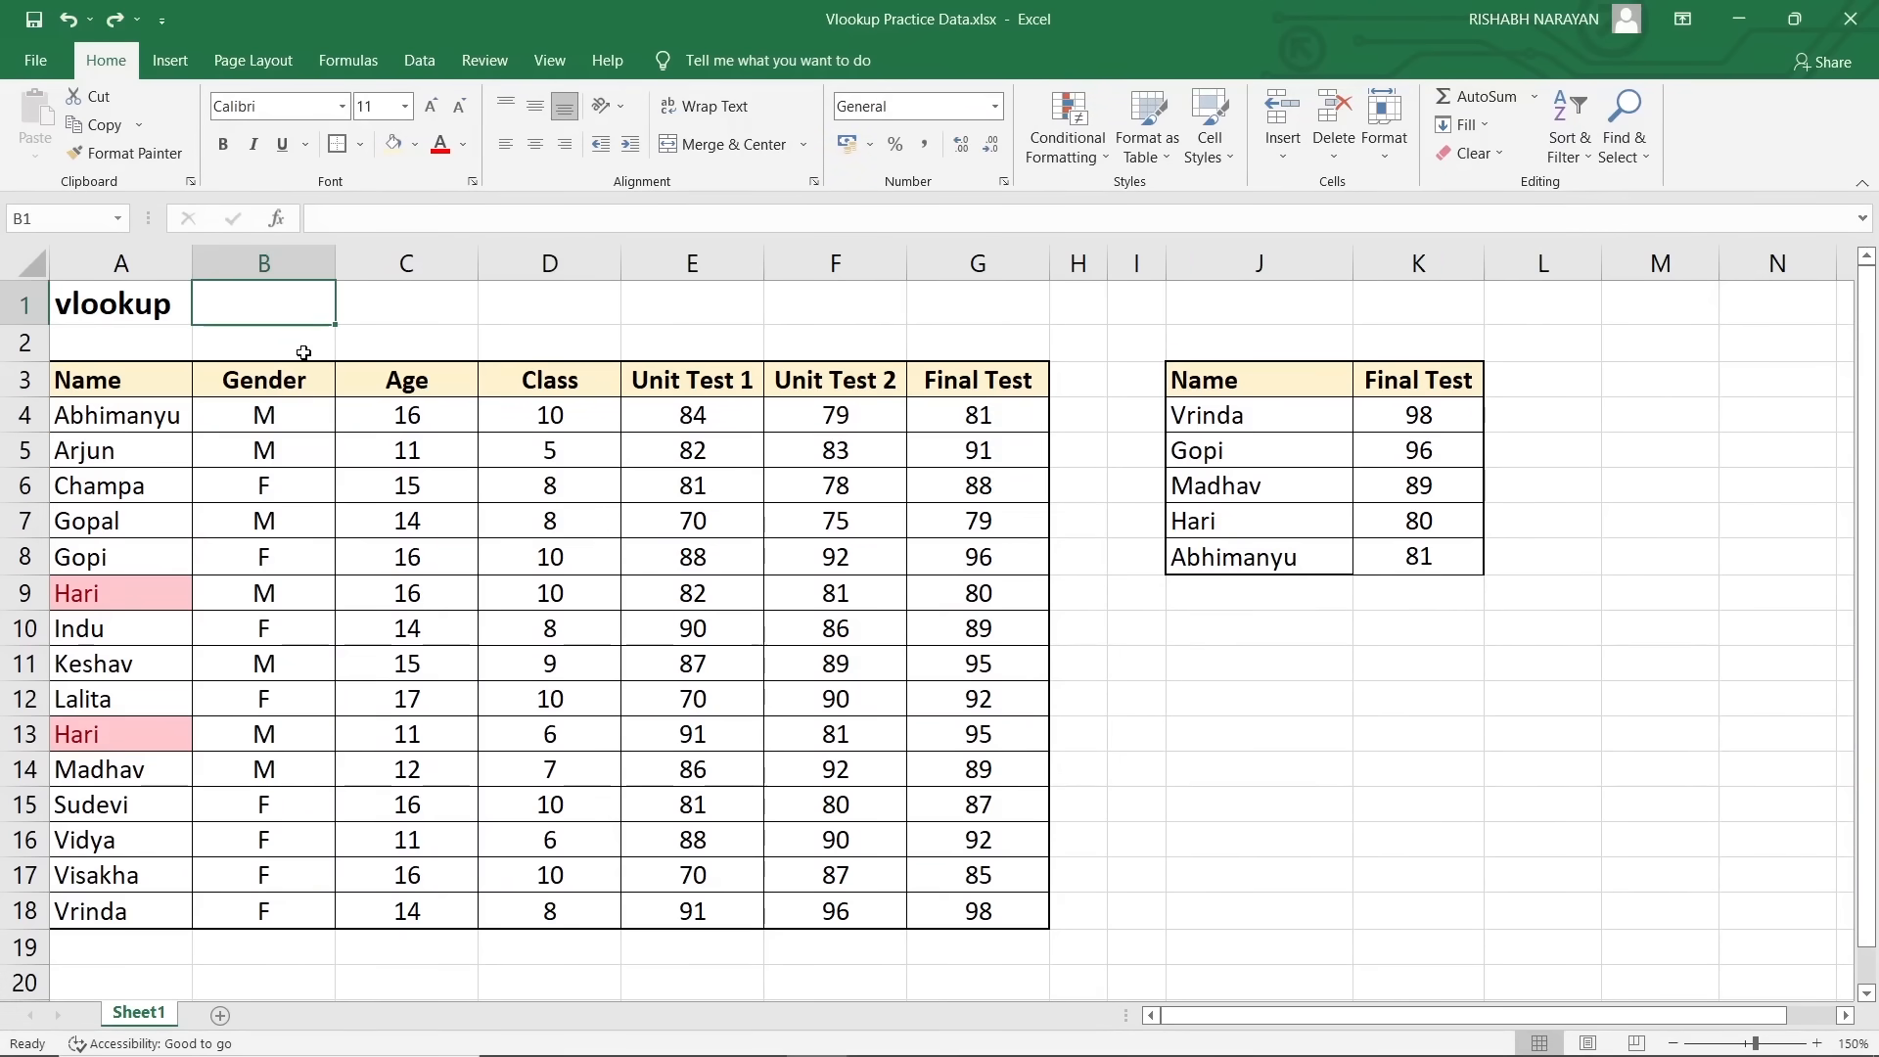